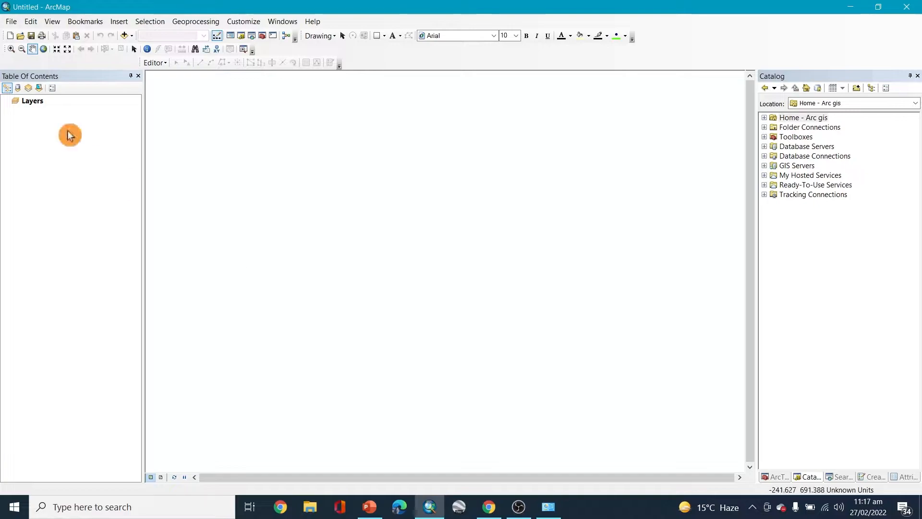
{"action": "left_click", "coordinate": [12, 23]}
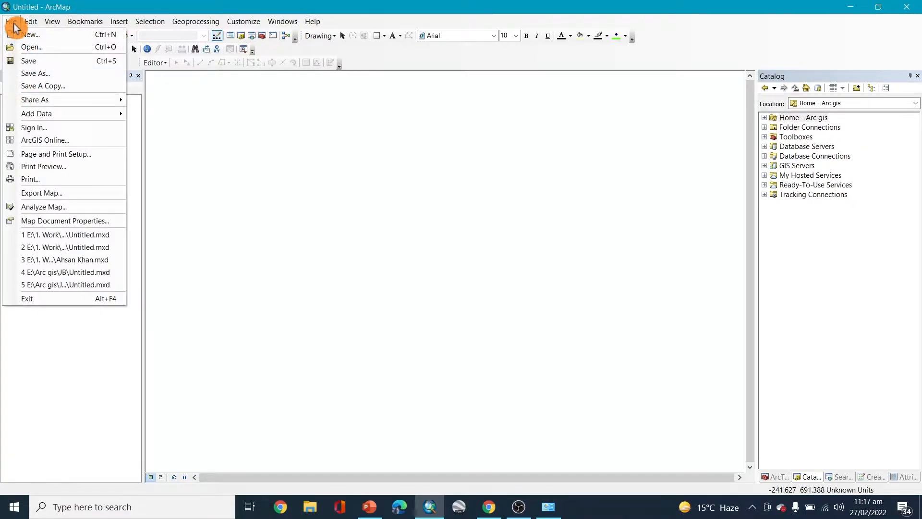
{"action": "left_click", "coordinate": [38, 35]}
{"action": "left_click", "coordinate": [80, 19]}
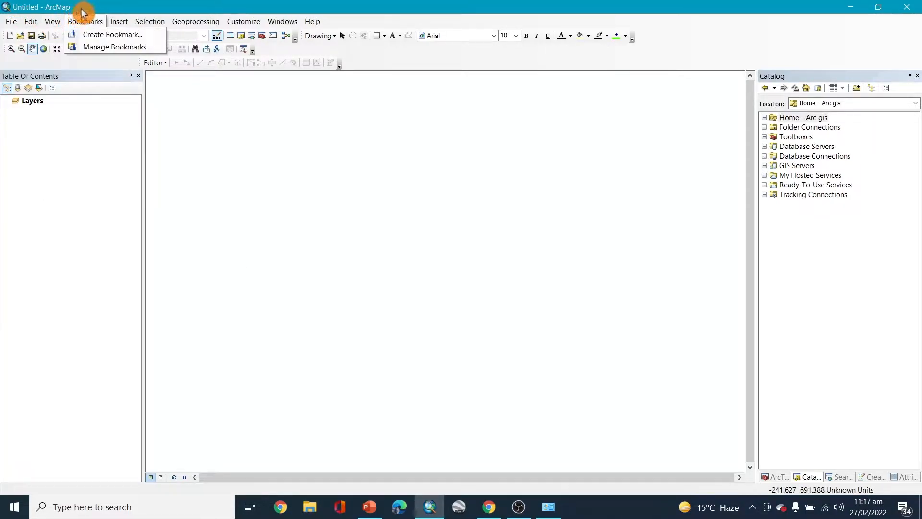
{"action": "left_click", "coordinate": [83, 13]}
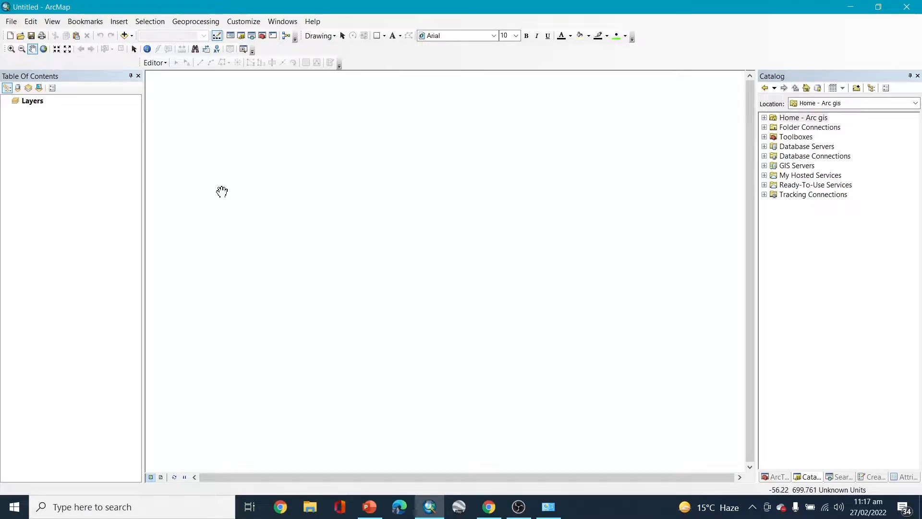
- Start a new map from the Blank Map template and browse for its default geodatabase location
{"action": "left_click", "coordinate": [11, 24]}
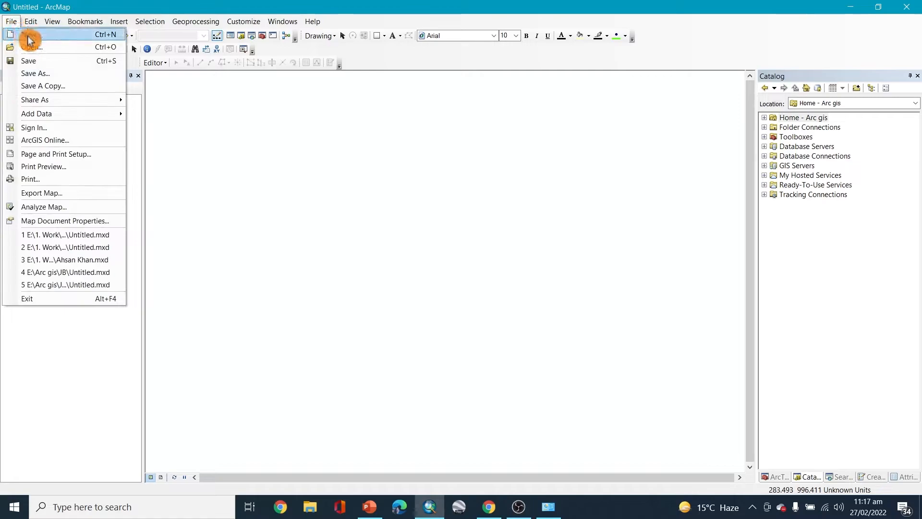
{"action": "left_click", "coordinate": [30, 35]}
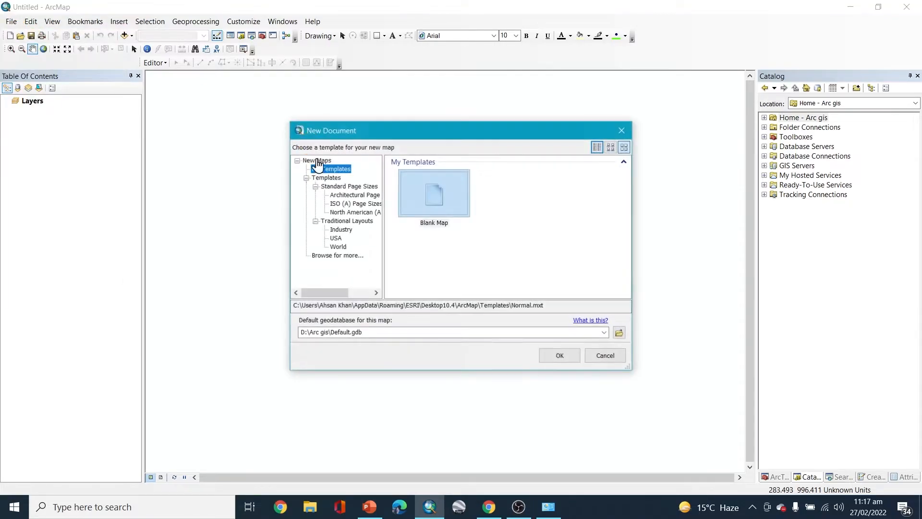
{"action": "left_click", "coordinate": [620, 333]}
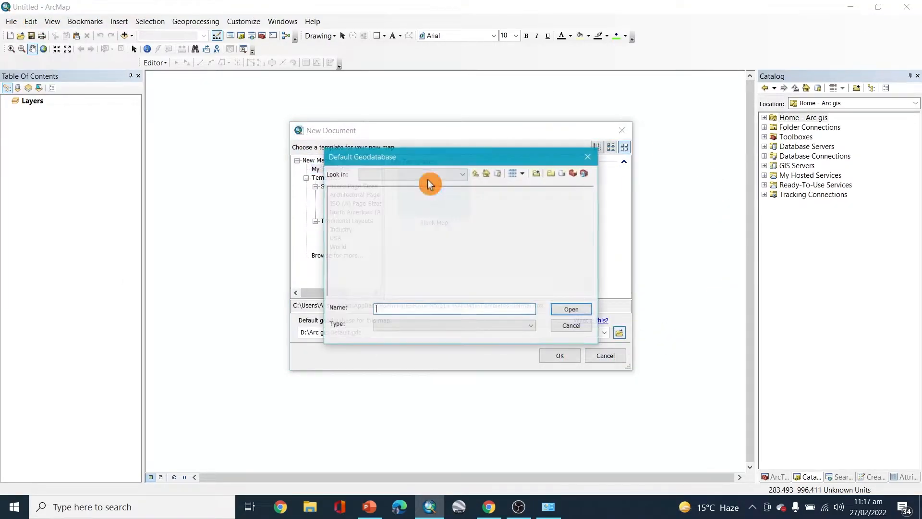
- Look through the existing folder connections available as locations for the default geodatabase
{"action": "left_click", "coordinate": [465, 174]}
{"action": "left_click", "coordinate": [466, 179]}
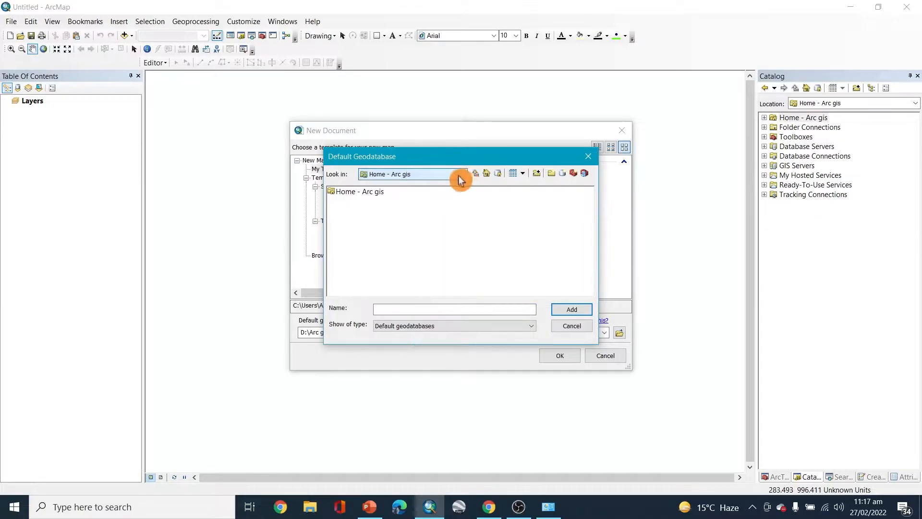
{"action": "left_click", "coordinate": [464, 174]}
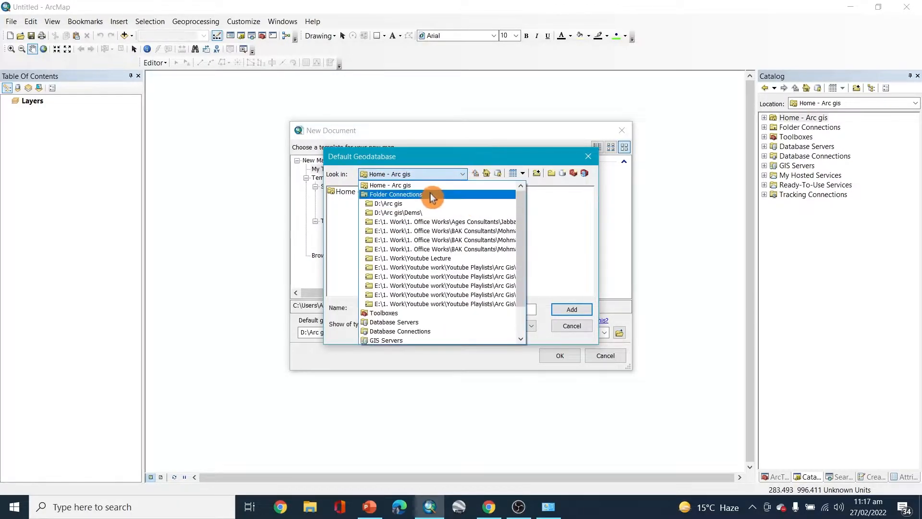
{"action": "scroll", "coordinate": [429, 273], "scroll_direction": "down", "scroll_amount": 2}
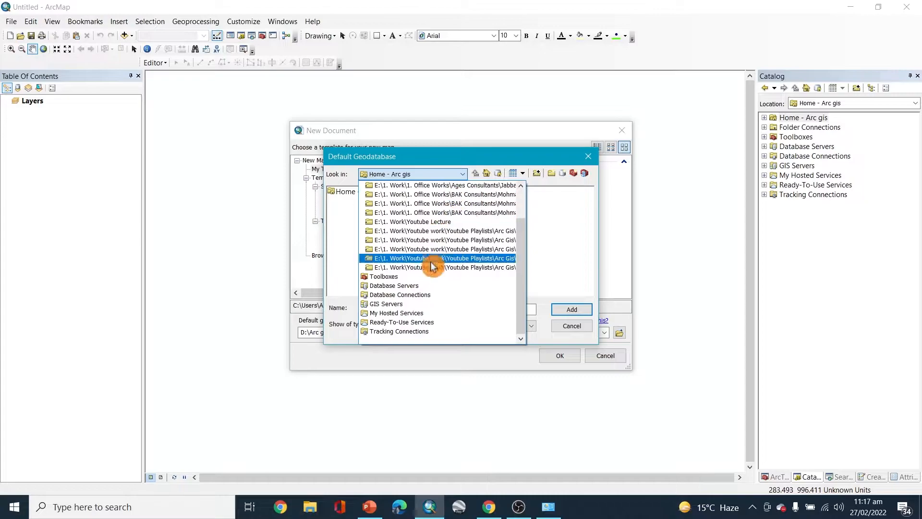
{"action": "scroll", "coordinate": [431, 283], "scroll_direction": "up", "scroll_amount": 2}
{"action": "left_click", "coordinate": [345, 190]}
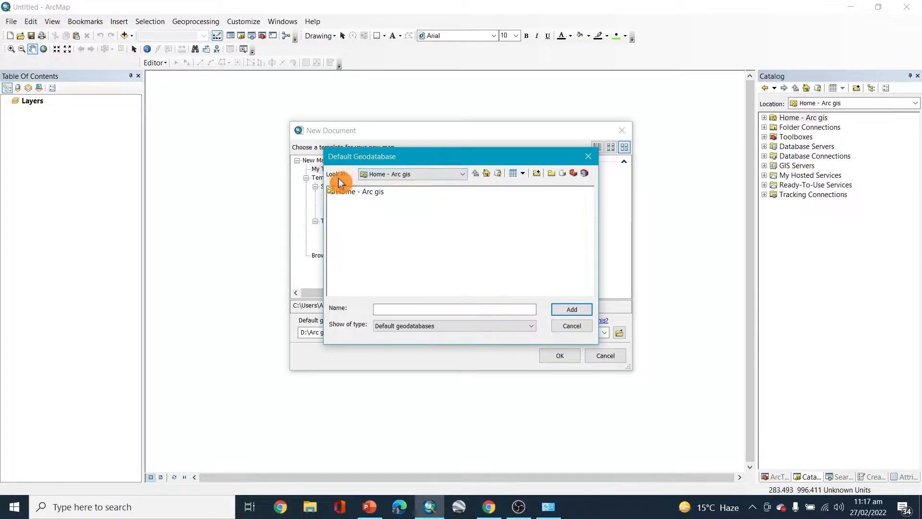
{"action": "left_click", "coordinate": [463, 175]}
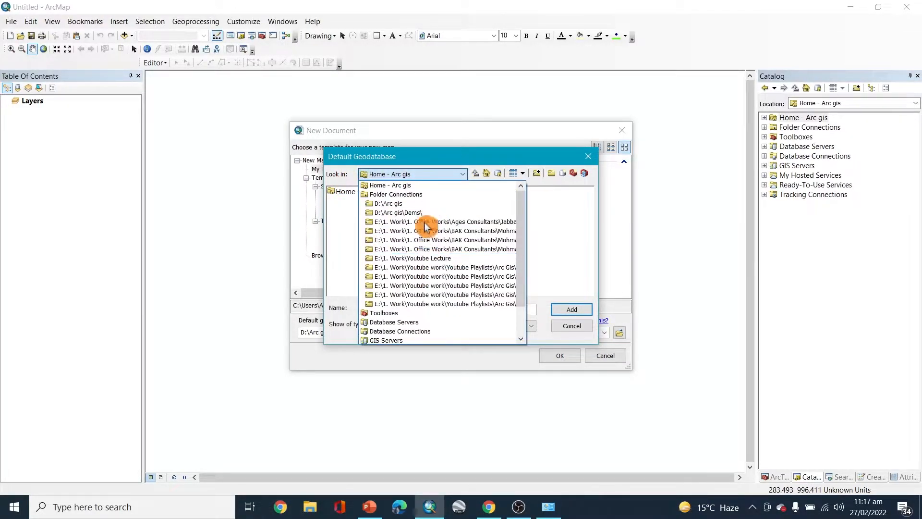
{"action": "scroll", "coordinate": [420, 279], "scroll_direction": "down", "scroll_amount": 1}
{"action": "scroll", "coordinate": [420, 288], "scroll_direction": "up", "scroll_amount": 2}
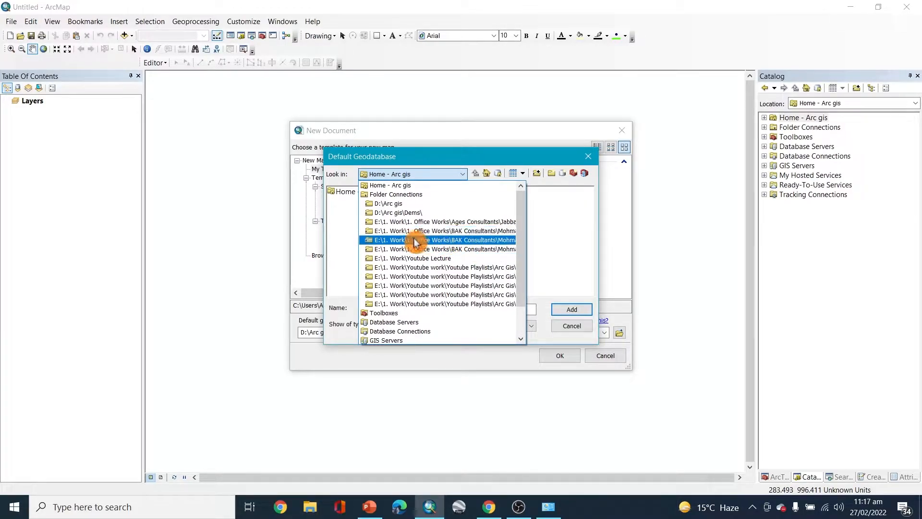
{"action": "left_click", "coordinate": [468, 157]}
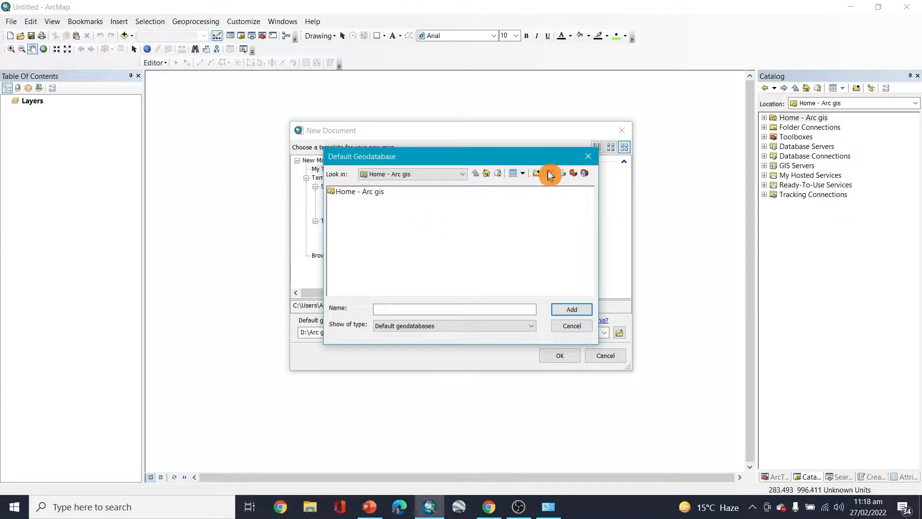
- Start a new folder connection and browse to E:\1. Work\Youtube work\Youtube Playlists\Arc Gis\ARC GIS LECTURES
{"action": "left_click", "coordinate": [539, 177]}
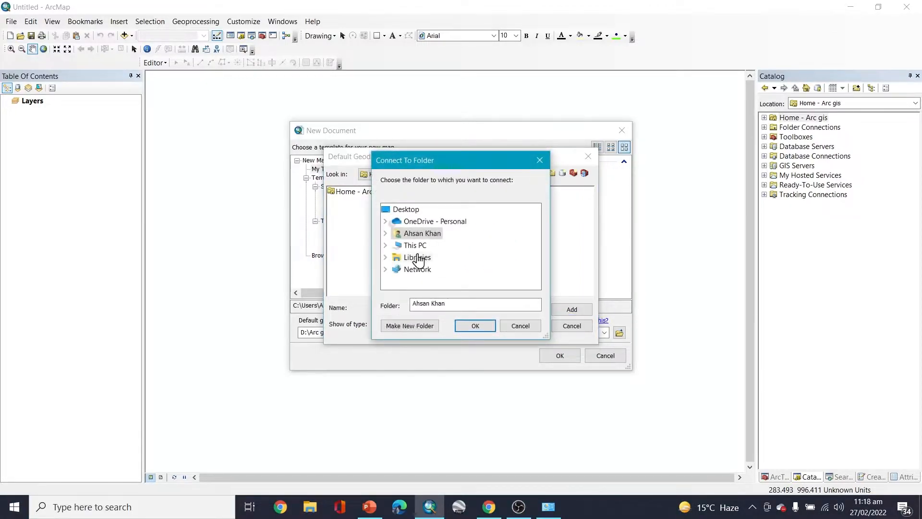
{"action": "double_click", "coordinate": [416, 246]}
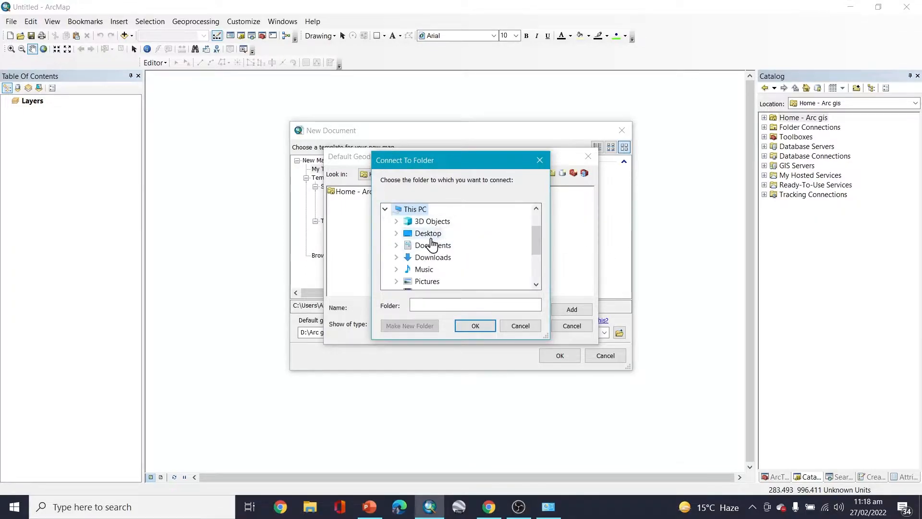
{"action": "scroll", "coordinate": [433, 243], "scroll_direction": "down", "scroll_amount": 3}
{"action": "double_click", "coordinate": [452, 256]}
{"action": "scroll", "coordinate": [480, 243], "scroll_direction": "down", "scroll_amount": 5}
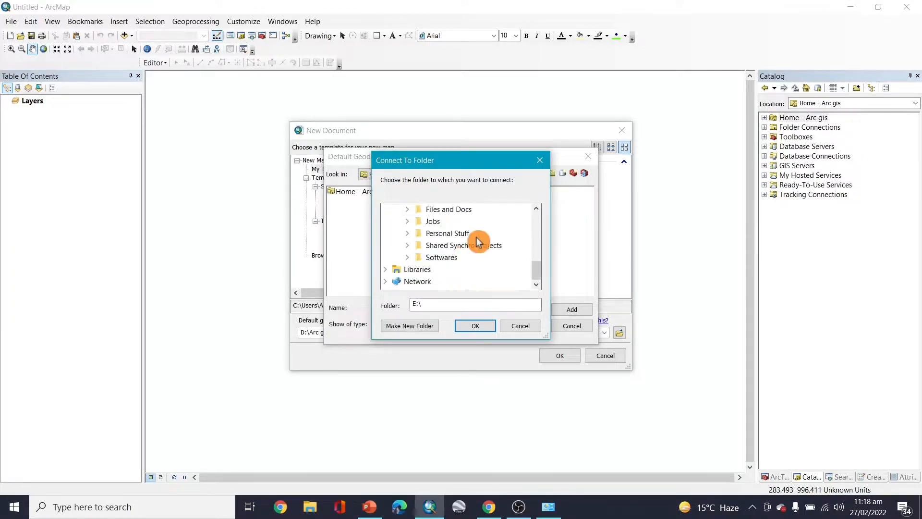
{"action": "scroll", "coordinate": [469, 236], "scroll_direction": "down", "scroll_amount": 2}
{"action": "left_click", "coordinate": [465, 247]}
{"action": "left_click", "coordinate": [485, 253]}
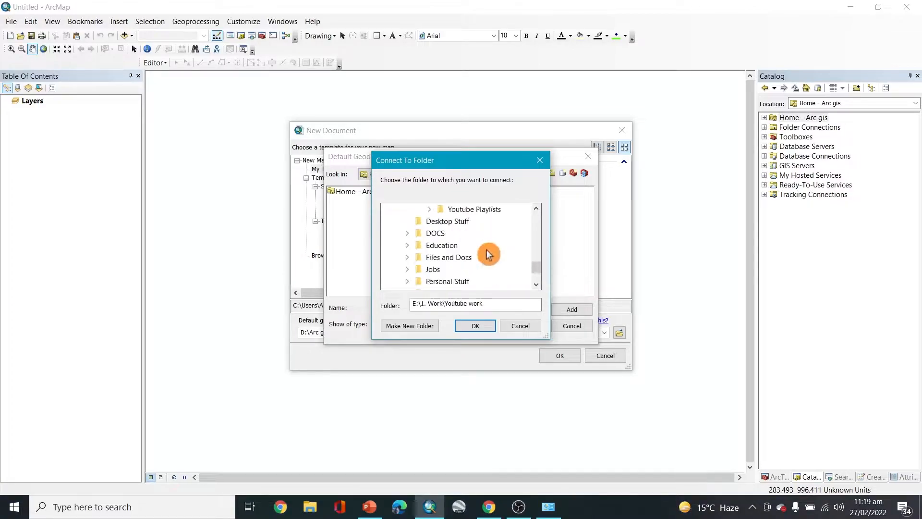
{"action": "left_click", "coordinate": [475, 221]}
{"action": "left_click", "coordinate": [498, 236]}
{"action": "left_click", "coordinate": [486, 246]}
- Create a folder named Lecture 2-b inside ARC GIS LECTURES
{"action": "scroll", "coordinate": [487, 224], "scroll_direction": "up", "scroll_amount": 1}
{"action": "left_click", "coordinate": [422, 329]}
{"action": "type", "text": "Lecture 2-b"}
{"action": "key", "text": "Return"}
- Create a subfolder named Arc gis Work inside Lecture 2-b and connect to it
{"action": "left_click", "coordinate": [423, 329]}
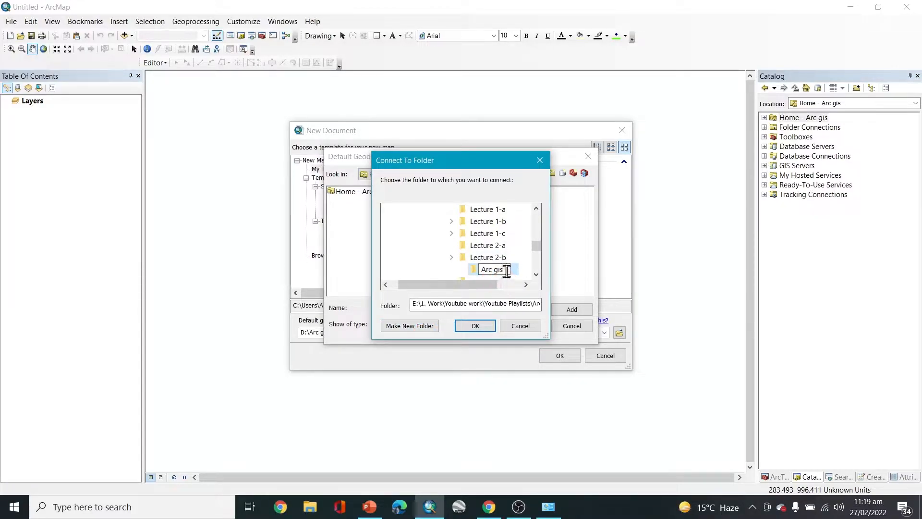
{"action": "left_click", "coordinate": [512, 286]}
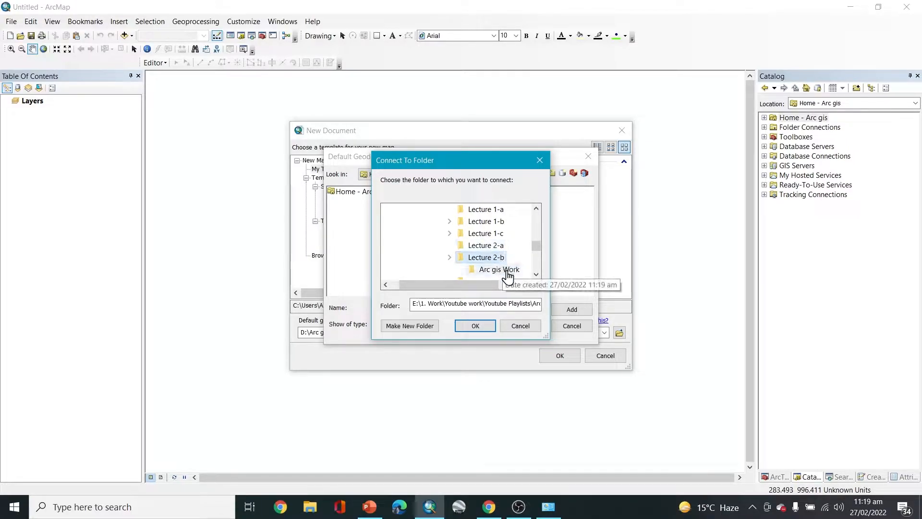
{"action": "left_click", "coordinate": [486, 330]}
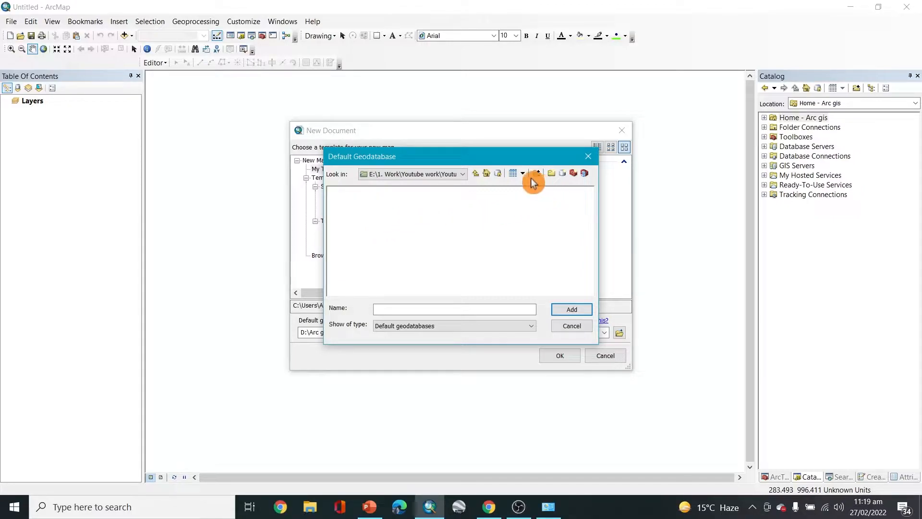
- Create a file geodatabase with the default name in Arc gis Work, add it as the default geodatabase, and create the blank map
{"action": "left_click", "coordinate": [565, 174]}
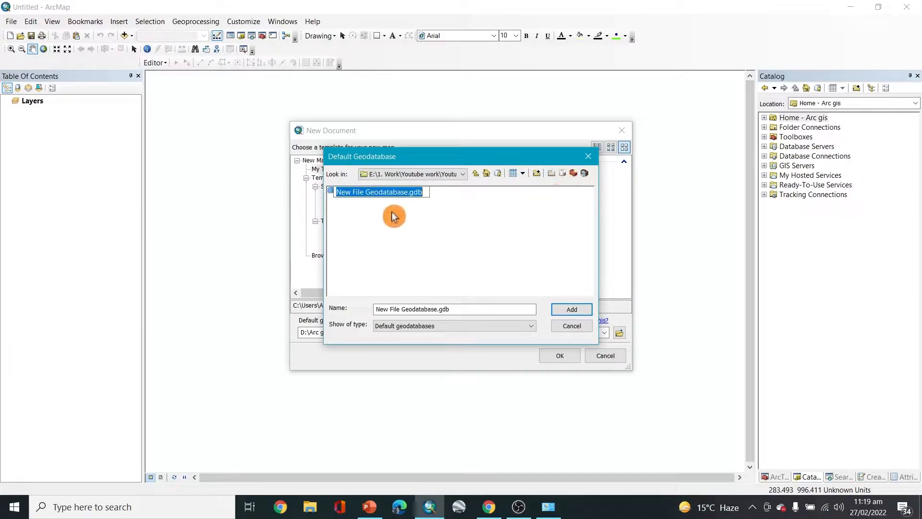
{"action": "left_click", "coordinate": [397, 194]}
{"action": "key", "text": "Return"}
{"action": "left_click", "coordinate": [583, 310]}
{"action": "left_click", "coordinate": [560, 356]}
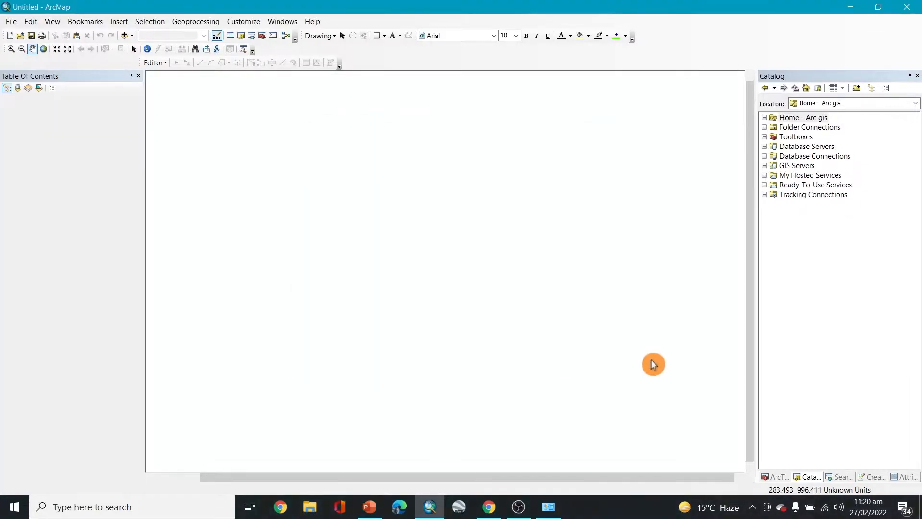
- Check the new file geodatabase under the Lecture 2-b\Arc gis Work folder connection in the Catalog
{"action": "left_click", "coordinate": [765, 127]}
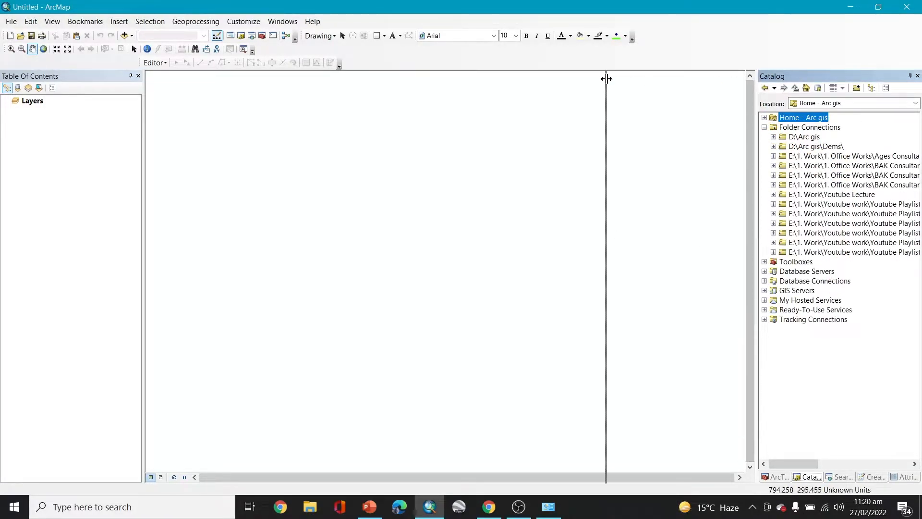
{"action": "left_click_drag", "start_coordinate": [607, 78], "coordinate": [606, 79]}
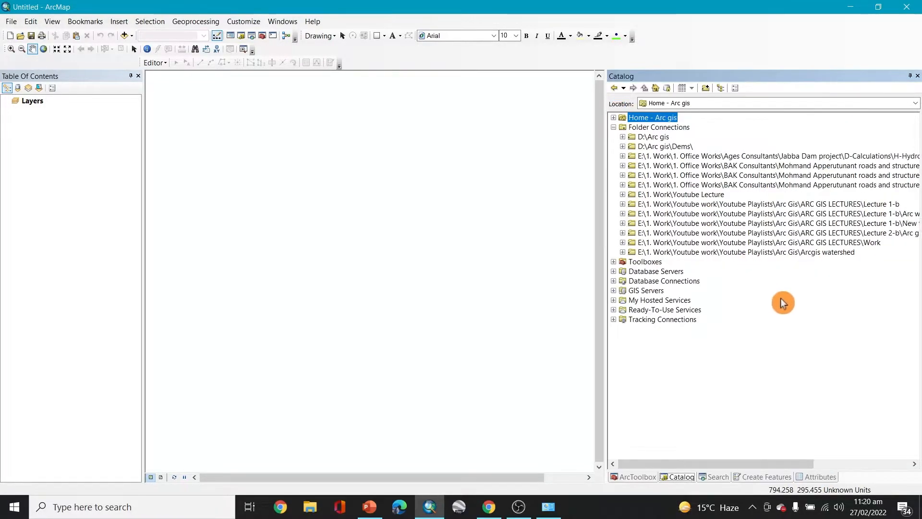
{"action": "left_click", "coordinate": [899, 233]}
{"action": "left_click", "coordinate": [623, 233]}
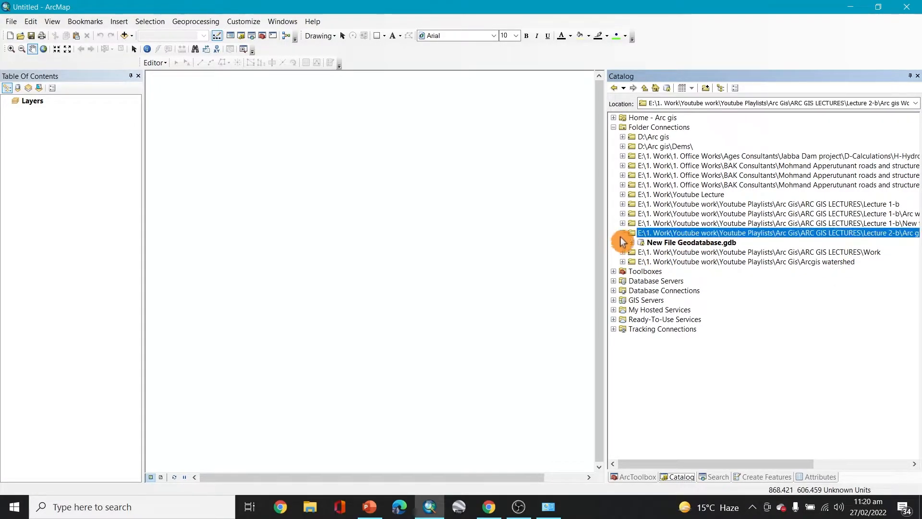
{"action": "mouse_move", "coordinate": [656, 234]}
{"action": "left_mouse_down"}
{"action": "mouse_move", "coordinate": [628, 166]}
{"action": "mouse_move", "coordinate": [632, 111]}
{"action": "mouse_move", "coordinate": [622, 158]}
{"action": "mouse_move", "coordinate": [610, 111]}
{"action": "mouse_move", "coordinate": [630, 242]}
{"action": "mouse_move", "coordinate": [610, 241]}
{"action": "mouse_move", "coordinate": [644, 242]}
{"action": "left_mouse_up"}
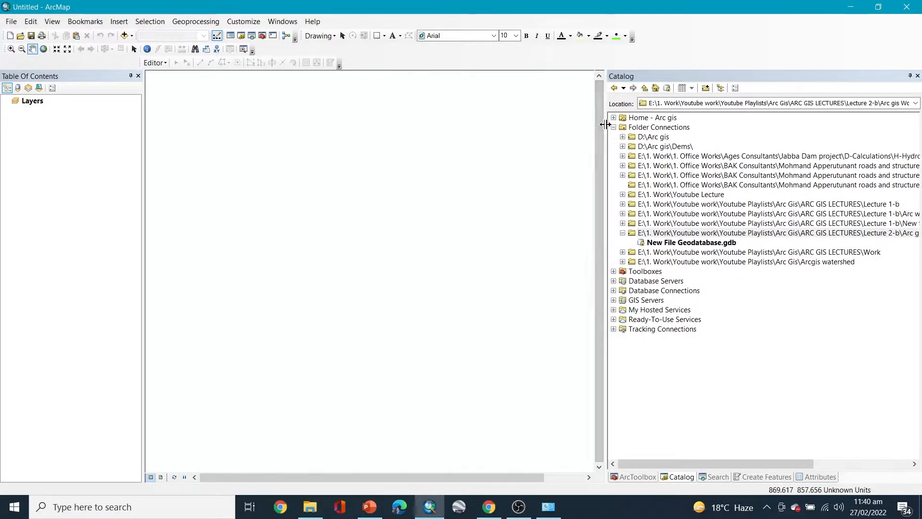
{"action": "left_click_drag", "start_coordinate": [606, 124], "coordinate": [754, 118]}
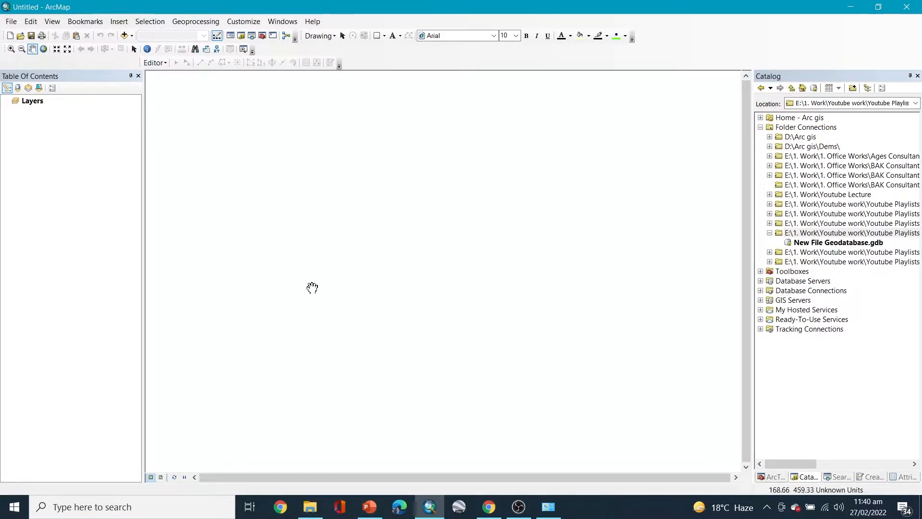
- Add the OpenStreetMap basemap to the map and view it around North America
{"action": "left_click", "coordinate": [131, 36]}
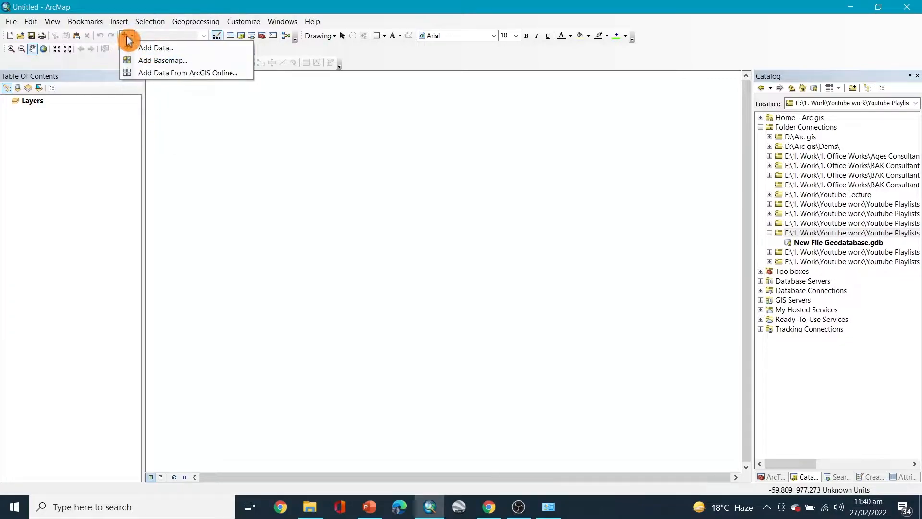
{"action": "left_click", "coordinate": [158, 67]}
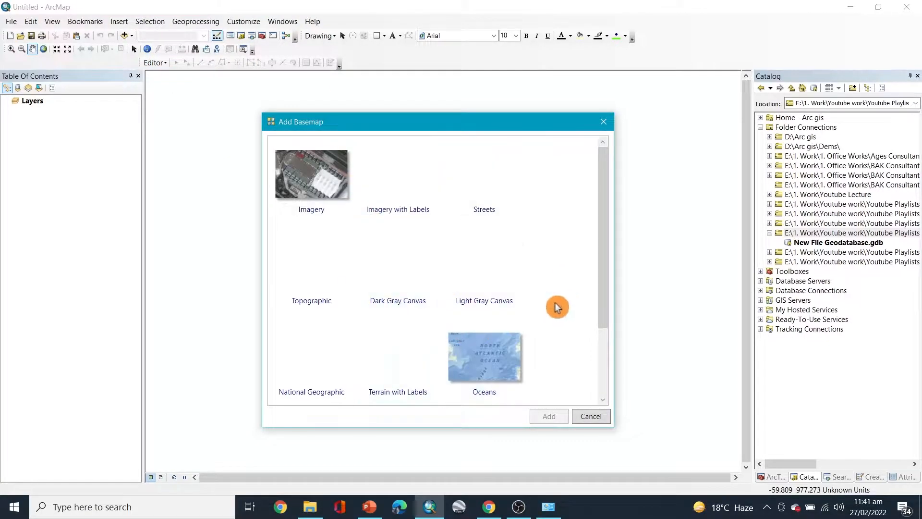
{"action": "left_click_drag", "start_coordinate": [604, 187], "coordinate": [599, 272]}
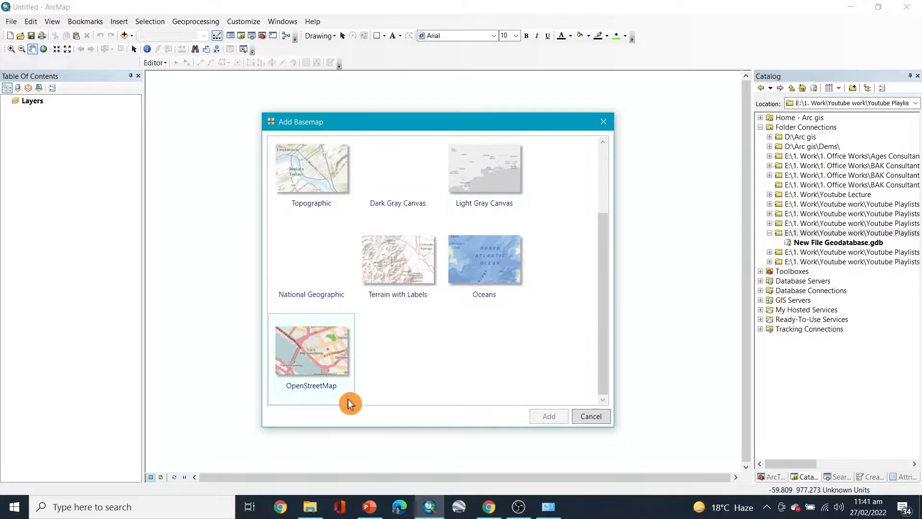
{"action": "scroll", "coordinate": [359, 342], "scroll_direction": "up", "scroll_amount": 2}
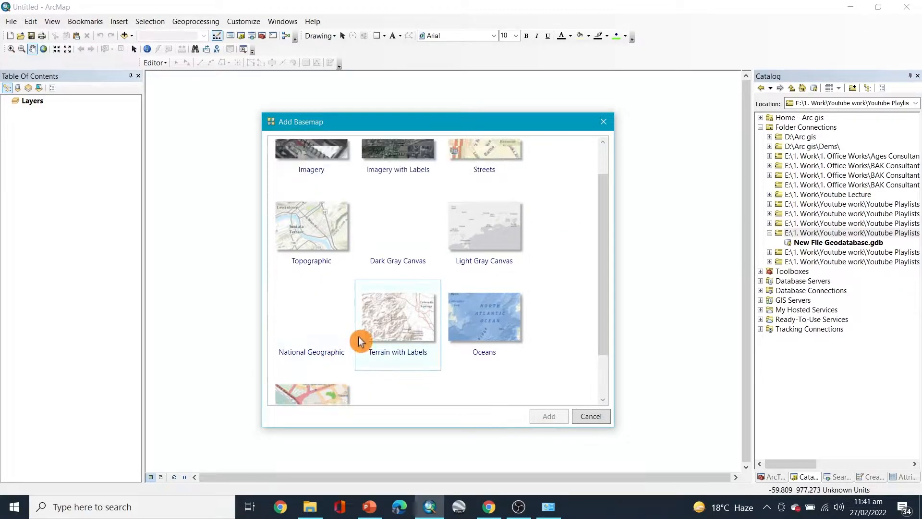
{"action": "scroll", "coordinate": [360, 342], "scroll_direction": "down", "scroll_amount": 2}
{"action": "left_click", "coordinate": [327, 356]}
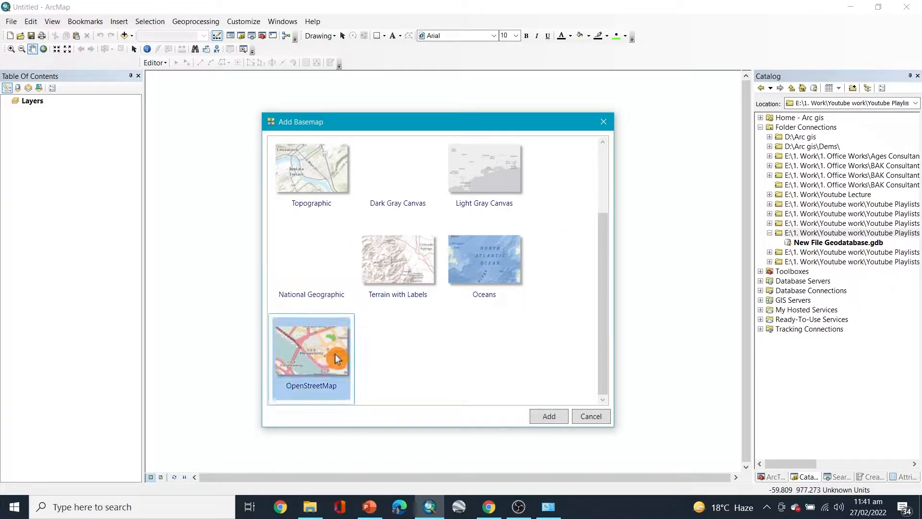
{"action": "left_click", "coordinate": [549, 417]}
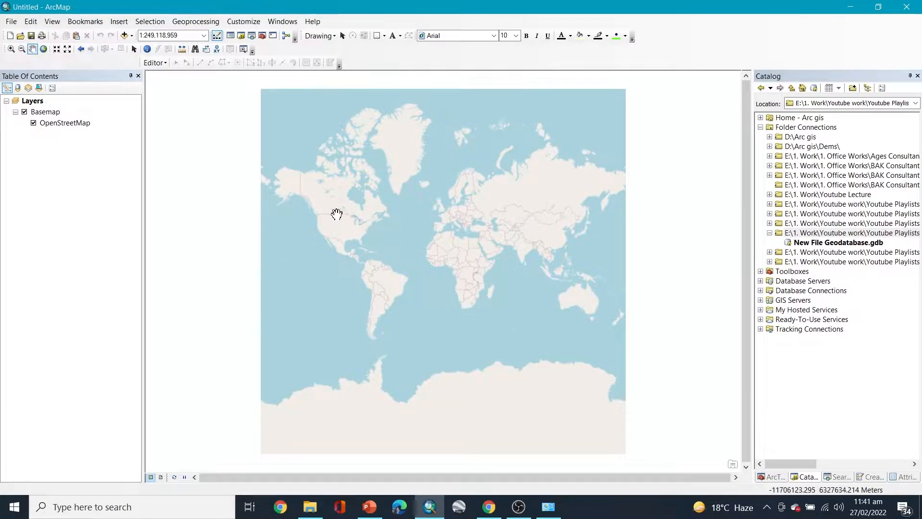
{"action": "scroll", "coordinate": [329, 206], "scroll_direction": "up", "scroll_amount": 3}
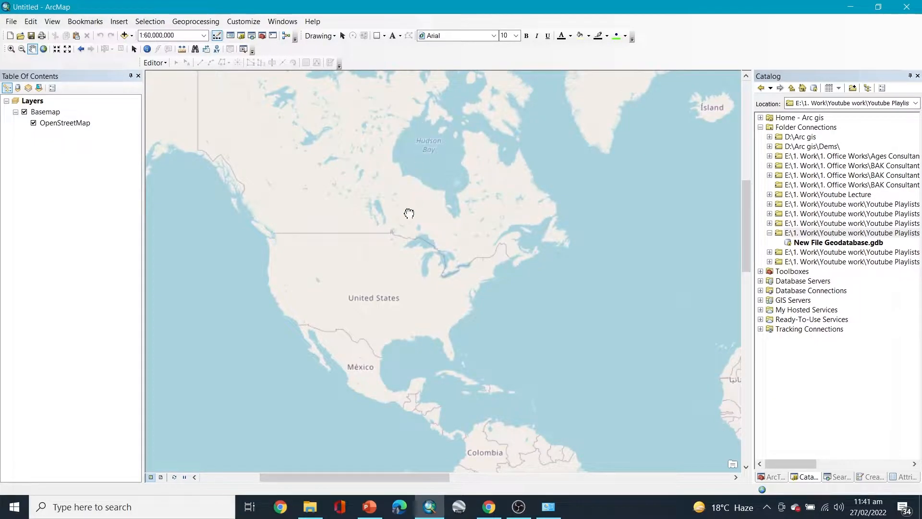
{"action": "left_click_drag", "start_coordinate": [396, 117], "coordinate": [371, 222]}
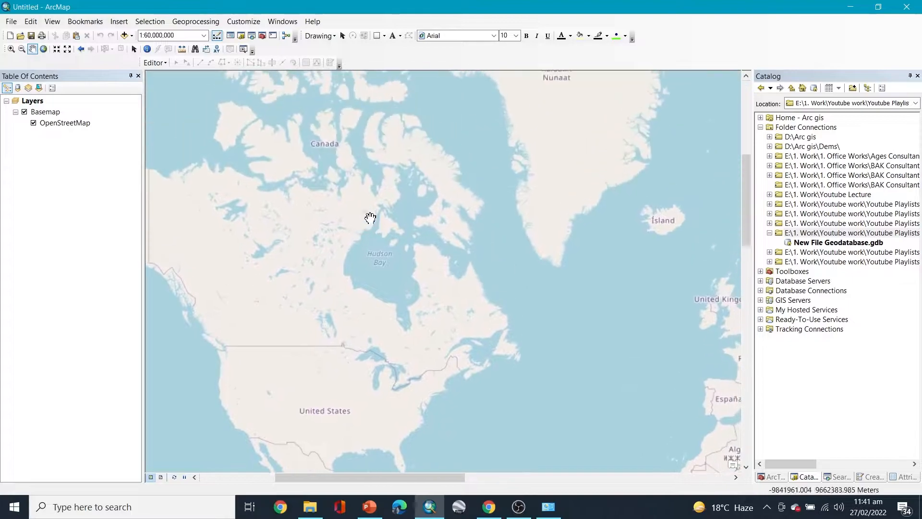
- Bring the Great Lakes area around Toronto, Detroit and Buffalo into view on the basemap at 1:4,000,000
{"action": "left_click_drag", "start_coordinate": [368, 158], "coordinate": [376, 232]}
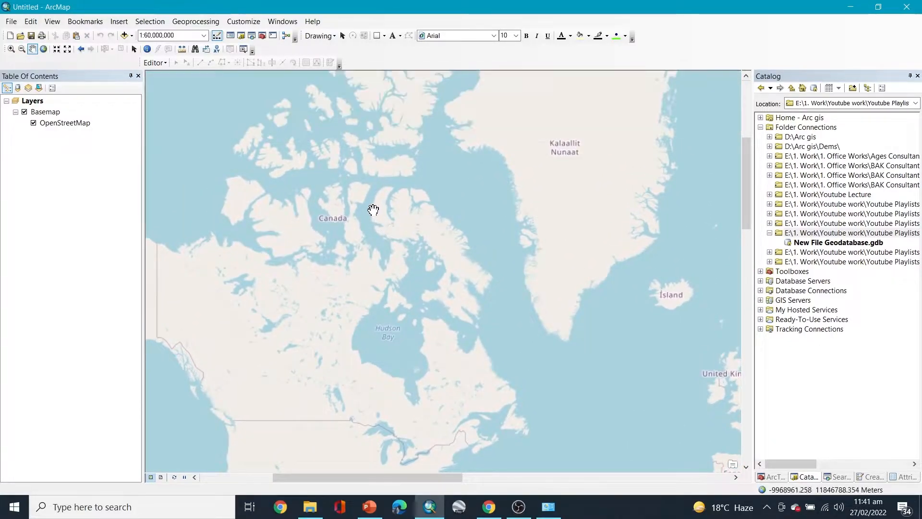
{"action": "scroll", "coordinate": [314, 207], "scroll_direction": "up", "scroll_amount": 2}
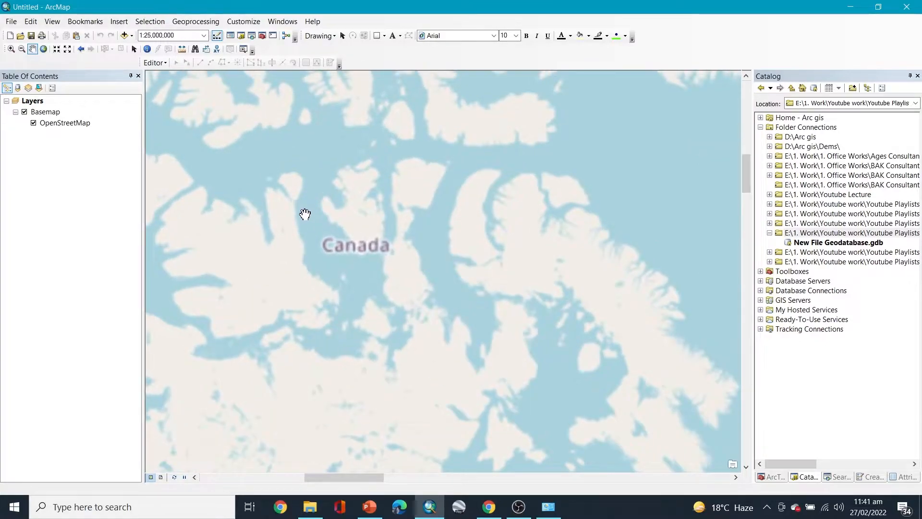
{"action": "scroll", "coordinate": [319, 227], "scroll_direction": "up", "scroll_amount": 4}
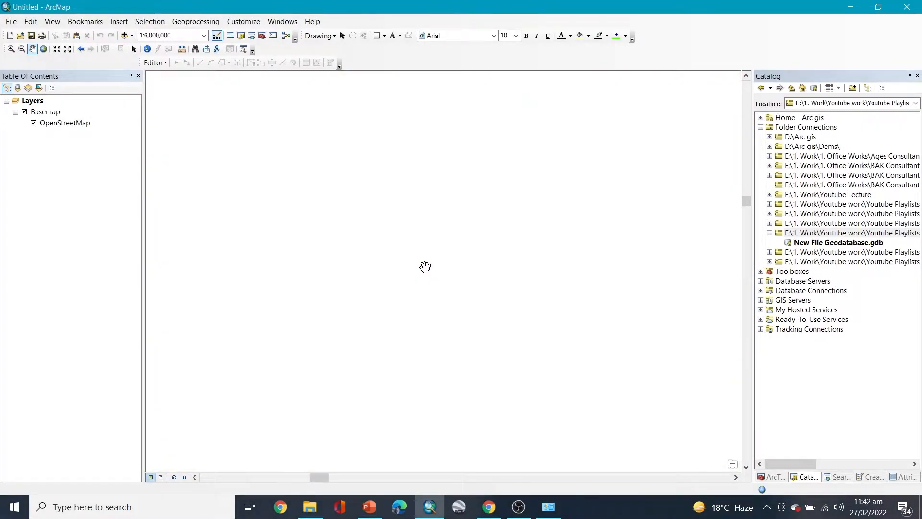
{"action": "scroll", "coordinate": [444, 317], "scroll_direction": "down", "scroll_amount": 2}
{"action": "scroll", "coordinate": [423, 304], "scroll_direction": "up", "scroll_amount": 2}
{"action": "left_click_drag", "start_coordinate": [433, 303], "coordinate": [328, 332]}
{"action": "scroll", "coordinate": [523, 287], "scroll_direction": "down", "scroll_amount": 2}
{"action": "left_click_drag", "start_coordinate": [365, 283], "coordinate": [445, 203]}
{"action": "left_click_drag", "start_coordinate": [202, 365], "coordinate": [697, 303]}
{"action": "scroll", "coordinate": [538, 317], "scroll_direction": "down", "scroll_amount": 1}
{"action": "left_click_drag", "start_coordinate": [537, 317], "coordinate": [553, 105]}
{"action": "left_click_drag", "start_coordinate": [216, 393], "coordinate": [564, 221]}
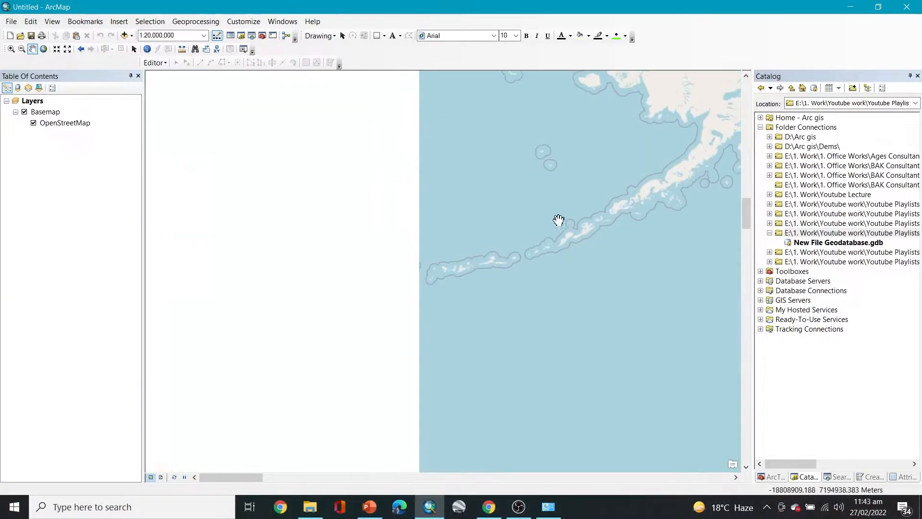
{"action": "left_click_drag", "start_coordinate": [696, 211], "coordinate": [230, 226]}
{"action": "left_click_drag", "start_coordinate": [697, 211], "coordinate": [366, 224]}
{"action": "left_click_drag", "start_coordinate": [418, 418], "coordinate": [333, 288]}
{"action": "scroll", "coordinate": [333, 288], "scroll_direction": "up", "scroll_amount": 2}
{"action": "scroll", "coordinate": [406, 305], "scroll_direction": "up", "scroll_amount": 1}
{"action": "scroll", "coordinate": [456, 292], "scroll_direction": "up", "scroll_amount": 1}
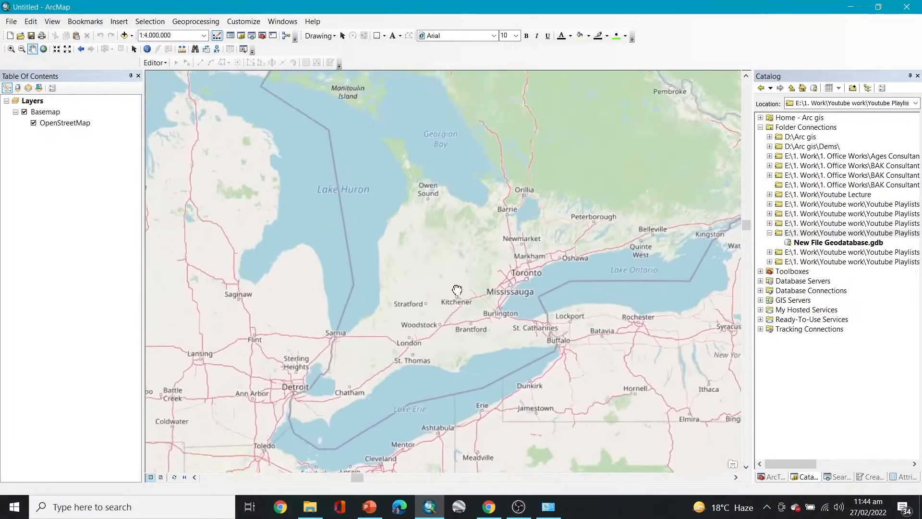
{"action": "mouse_move", "coordinate": [463, 254]}
{"action": "left_mouse_down"}
{"action": "mouse_move", "coordinate": [514, 148]}
{"action": "mouse_move", "coordinate": [418, 247]}
{"action": "mouse_move", "coordinate": [457, 332]}
{"action": "mouse_move", "coordinate": [442, 263]}
{"action": "mouse_move", "coordinate": [450, 248]}
{"action": "left_mouse_up"}
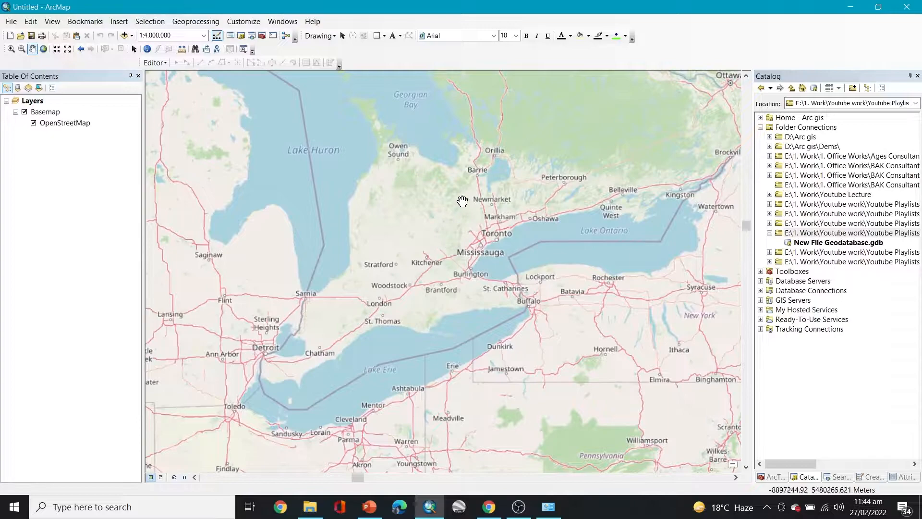
{"action": "left_click_drag", "start_coordinate": [461, 200], "coordinate": [472, 231]}
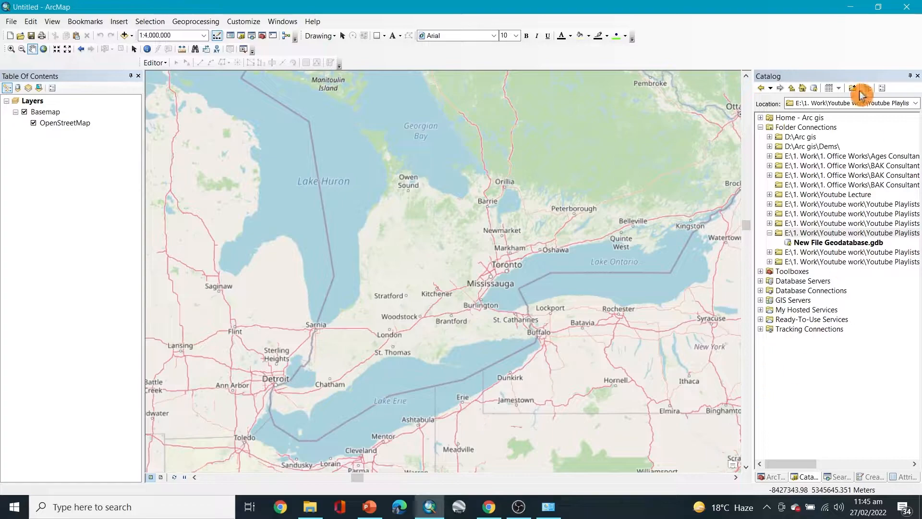
- Start a new shapefile named City in the Arc gis Work folder connection, keeping the Point feature type
{"action": "left_click", "coordinate": [833, 235]}
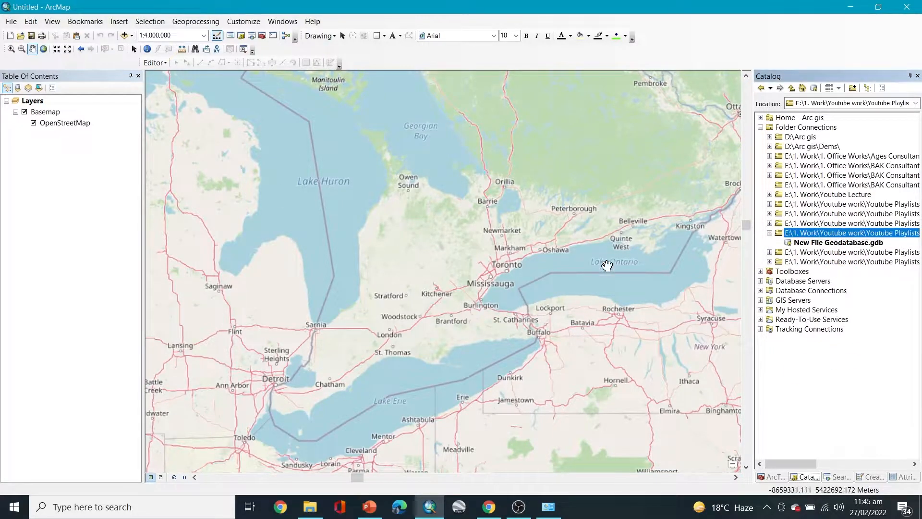
{"action": "right_click", "coordinate": [831, 236]}
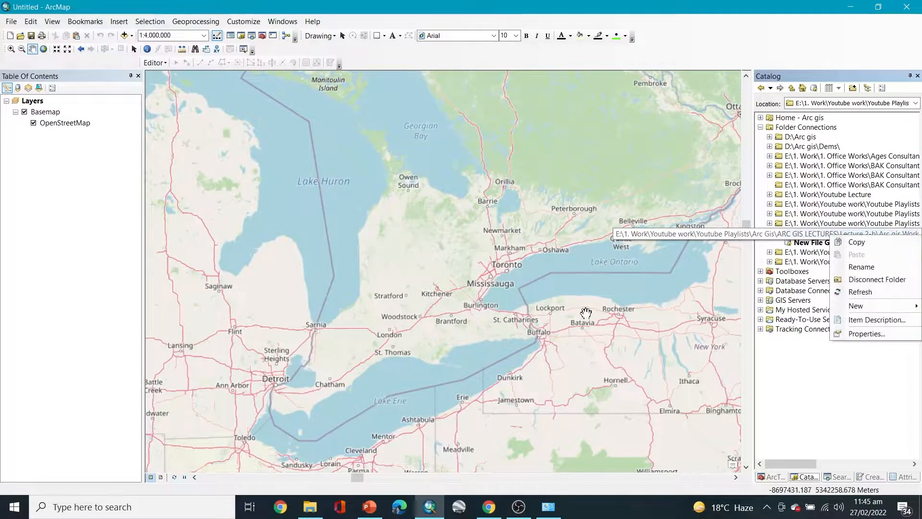
{"action": "mouse_move", "coordinate": [883, 306]}
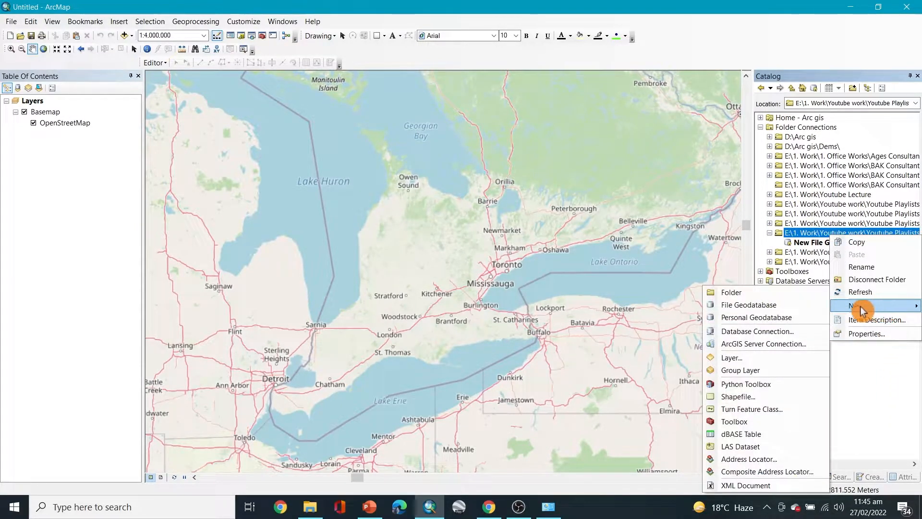
{"action": "left_click", "coordinate": [745, 397]}
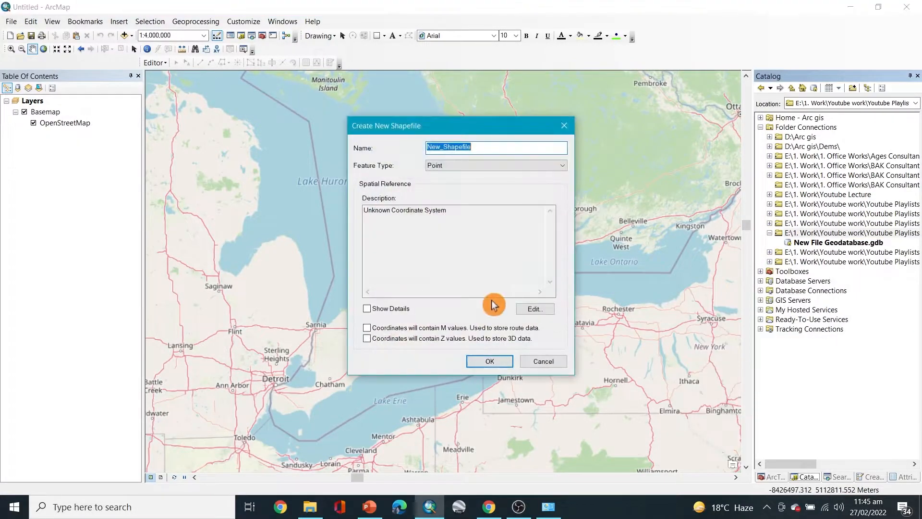
{"action": "left_click", "coordinate": [468, 163]}
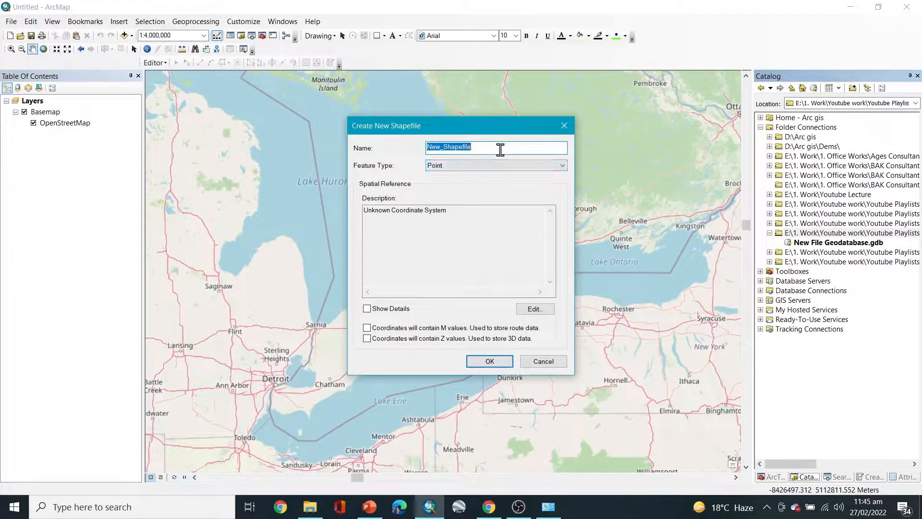
{"action": "left_click_drag", "start_coordinate": [484, 127], "coordinate": [753, 84]}
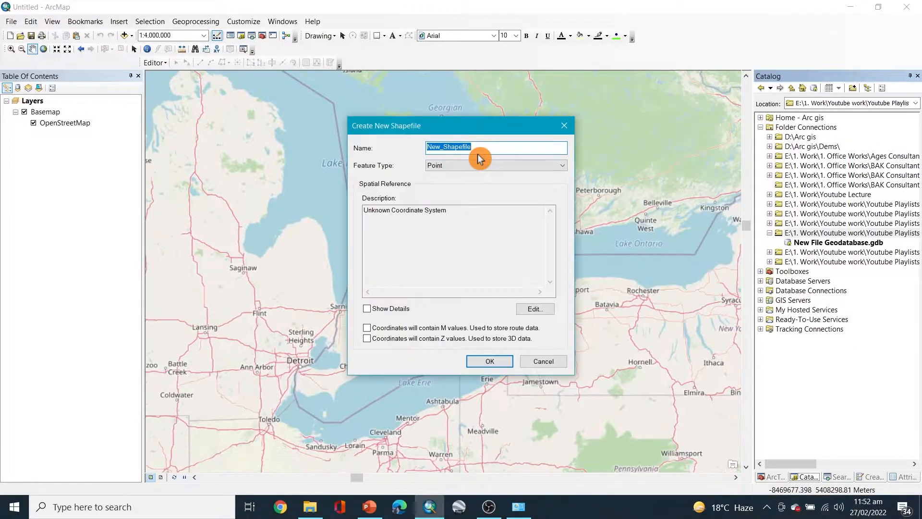
{"action": "type", "text": "City"}
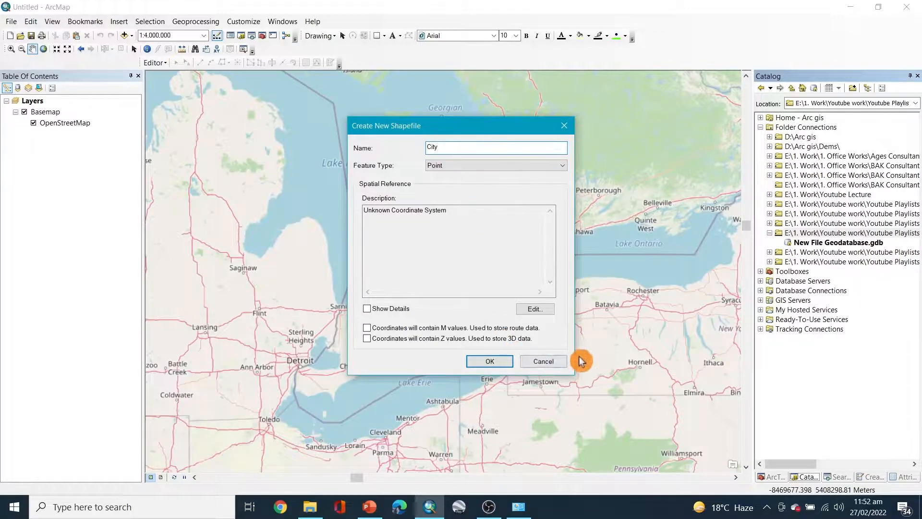
{"action": "left_click_drag", "start_coordinate": [490, 128], "coordinate": [513, 154]}
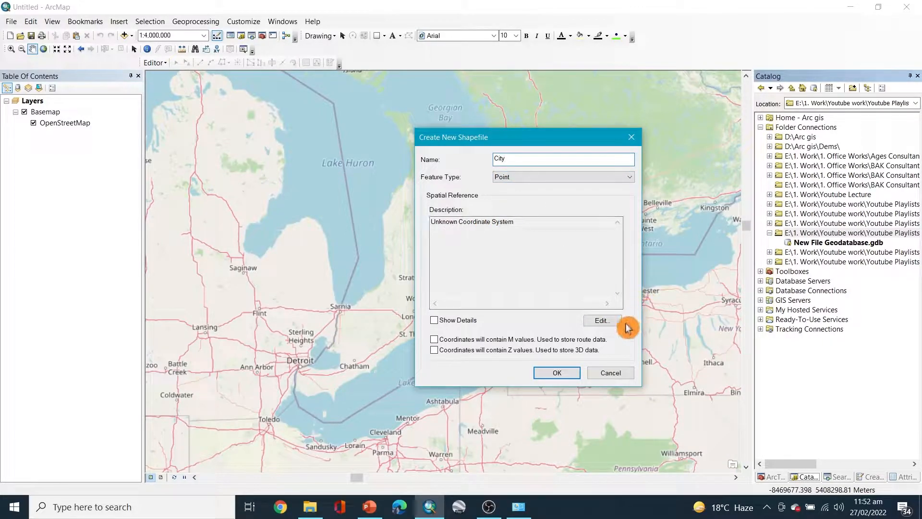
- Assign the world geographic coordinate system WGS 1984 to the City shapefile and create it
{"action": "left_click", "coordinate": [606, 321]}
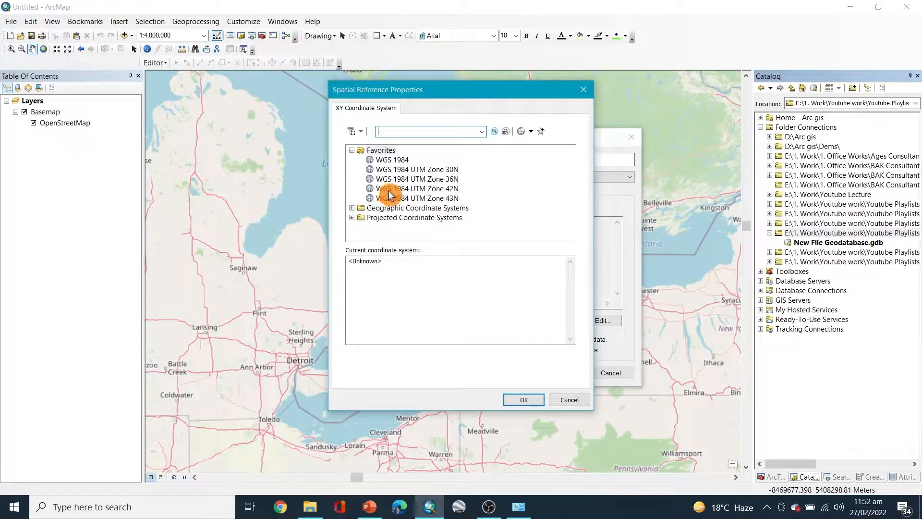
{"action": "double_click", "coordinate": [372, 150]}
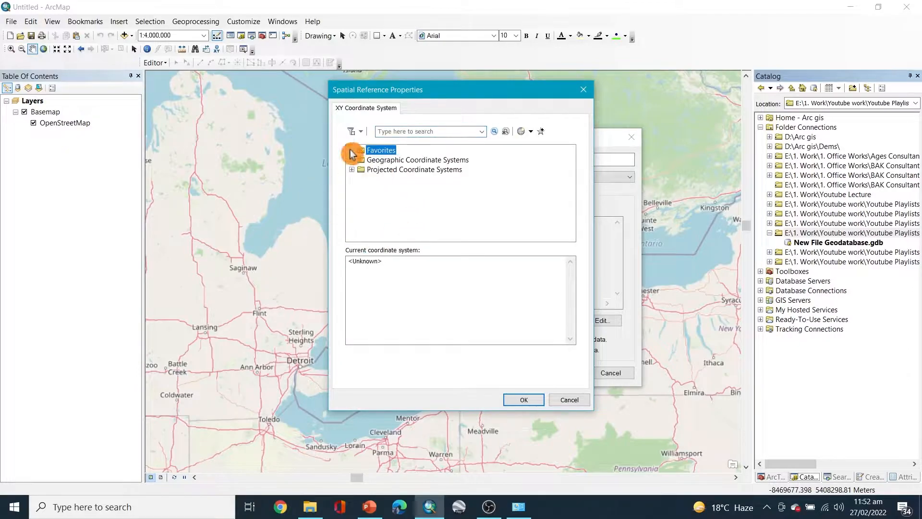
{"action": "left_click", "coordinate": [370, 160]}
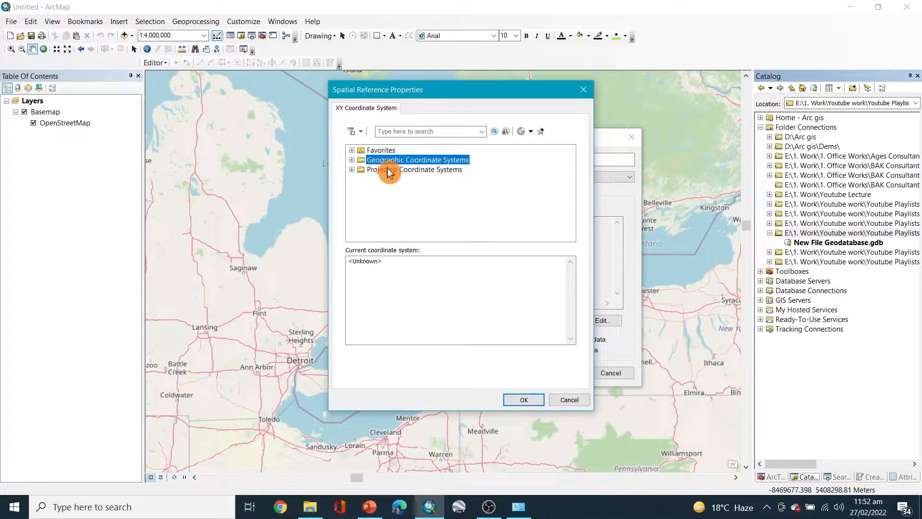
{"action": "left_click", "coordinate": [352, 160]}
{"action": "scroll", "coordinate": [410, 189], "scroll_direction": "down", "scroll_amount": 2}
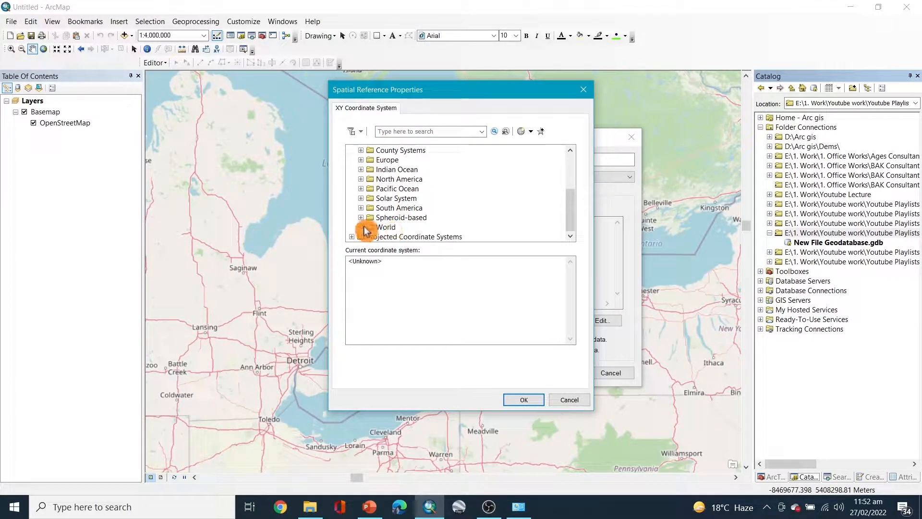
{"action": "left_click", "coordinate": [361, 227]}
{"action": "scroll", "coordinate": [390, 228], "scroll_direction": "down", "scroll_amount": 3}
{"action": "left_click", "coordinate": [401, 226]}
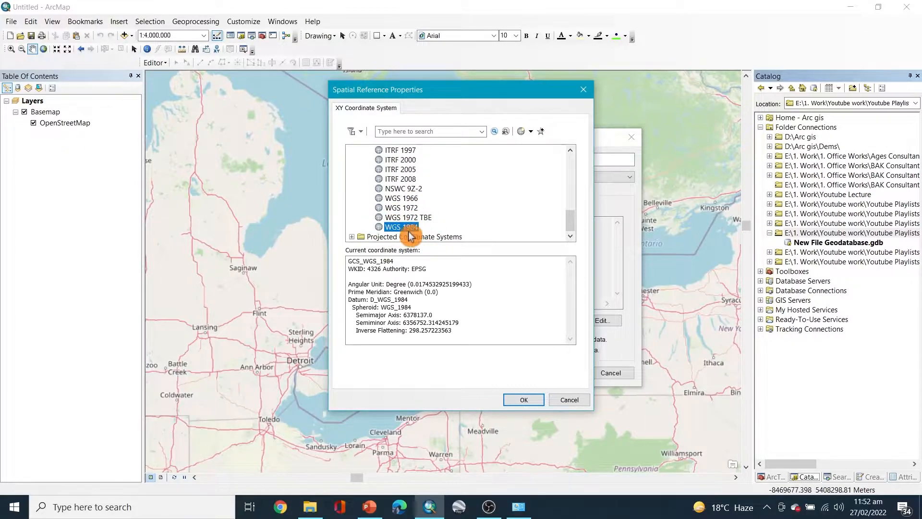
{"action": "left_click", "coordinate": [528, 399]}
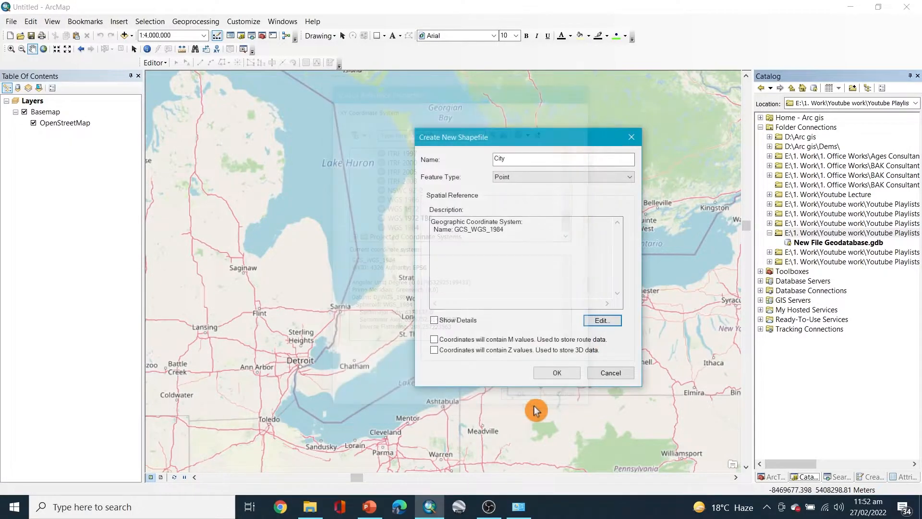
{"action": "left_click", "coordinate": [558, 376]}
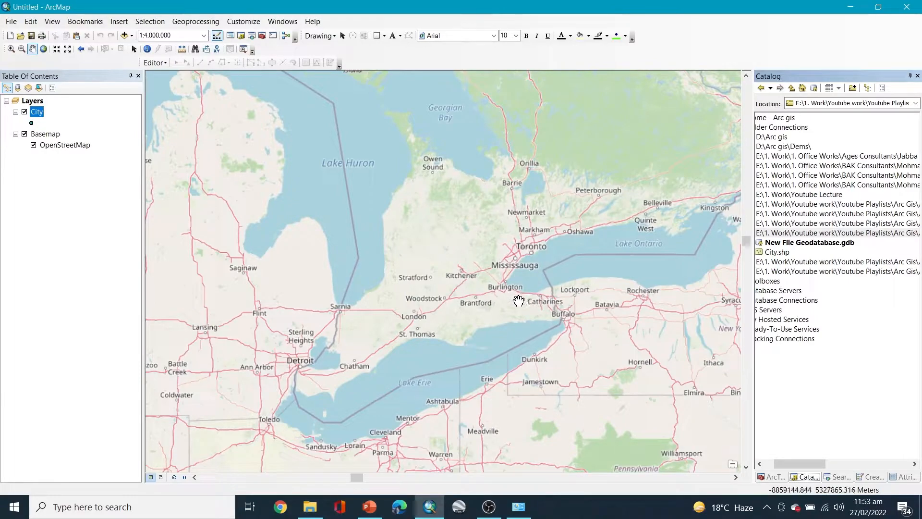
{"action": "left_click", "coordinate": [772, 153]}
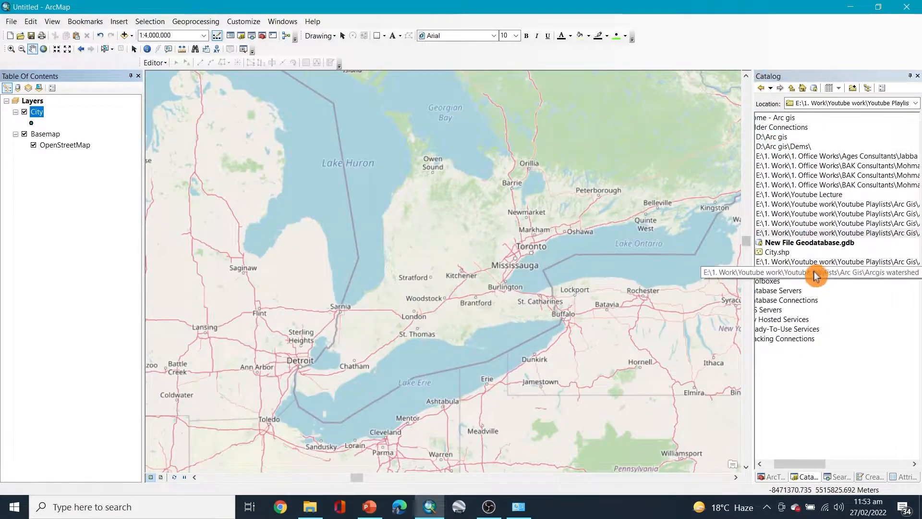
{"action": "left_click", "coordinate": [811, 243]}
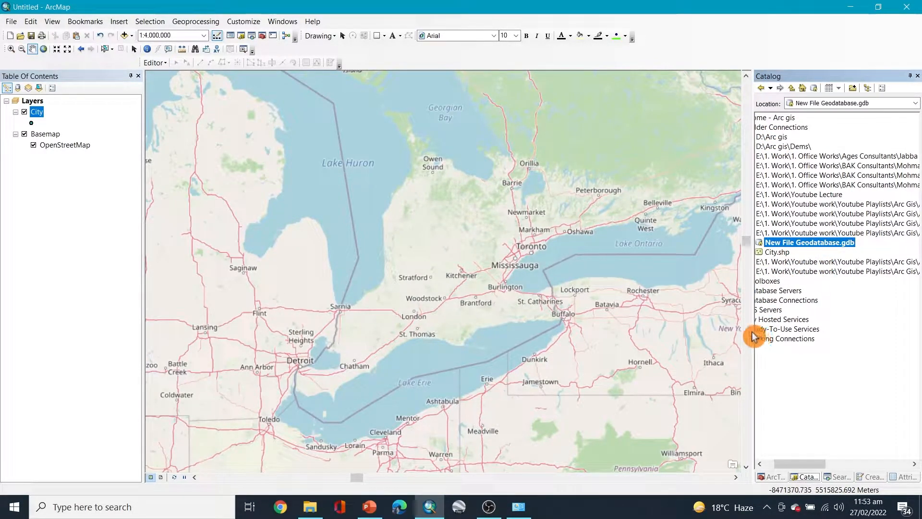
{"action": "left_click_drag", "start_coordinate": [754, 330], "coordinate": [746, 322]}
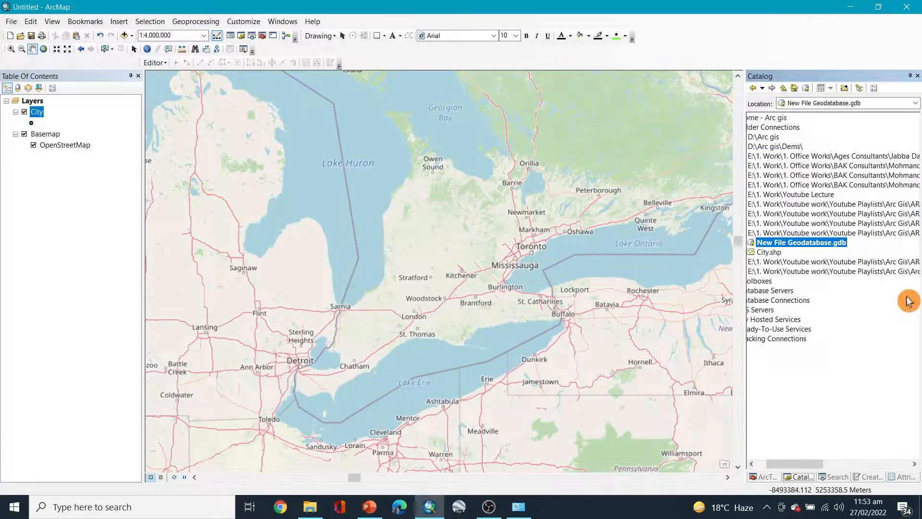
{"action": "right_click", "coordinate": [838, 242]}
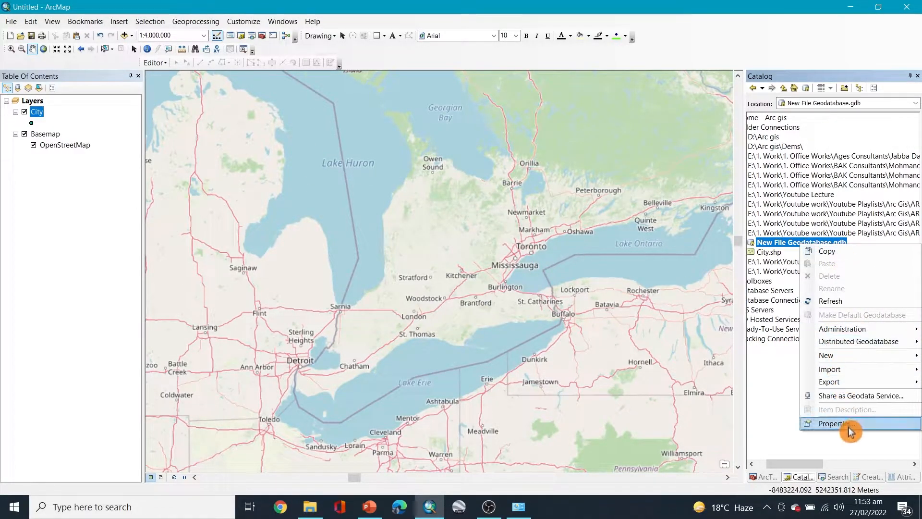
{"action": "mouse_move", "coordinate": [849, 359]}
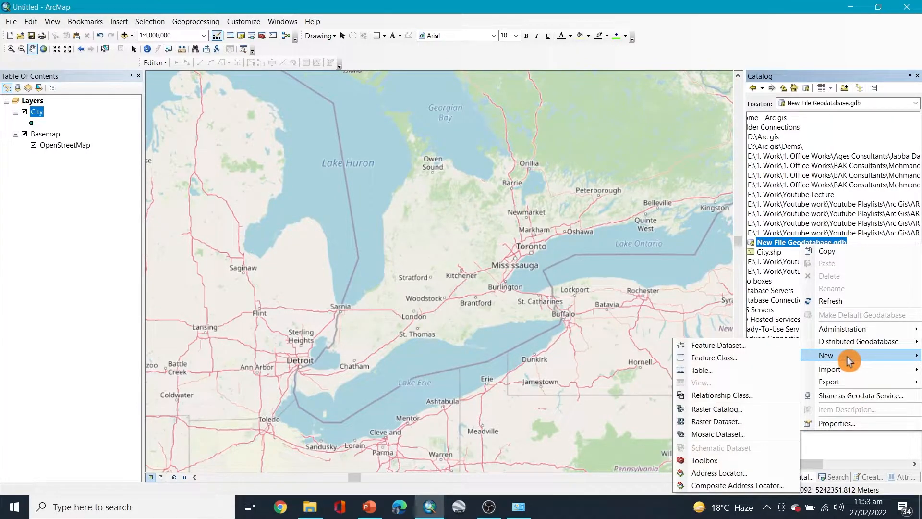
{"action": "left_click", "coordinate": [790, 233]}
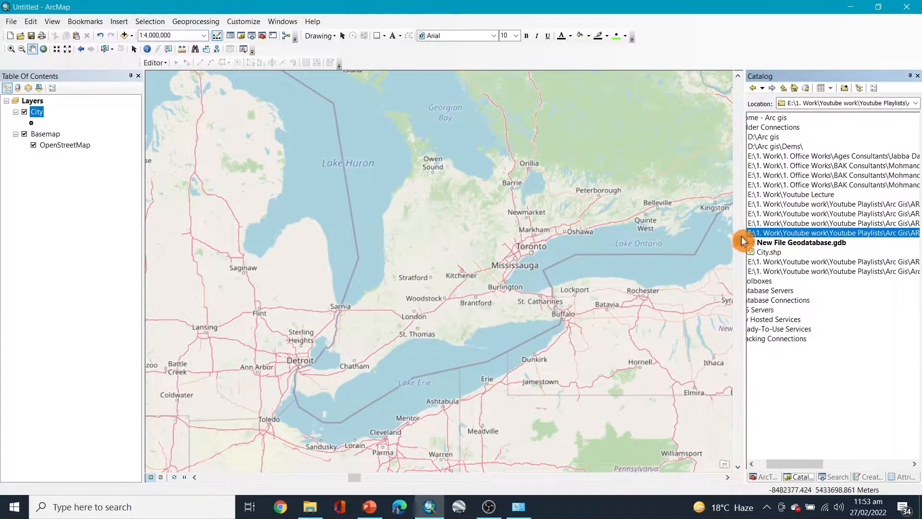
- Adjust the Catalog's width and horizontal position so the folder tree and the contents of Arc gis Work are readable
{"action": "left_click_drag", "start_coordinate": [744, 235], "coordinate": [677, 235]}
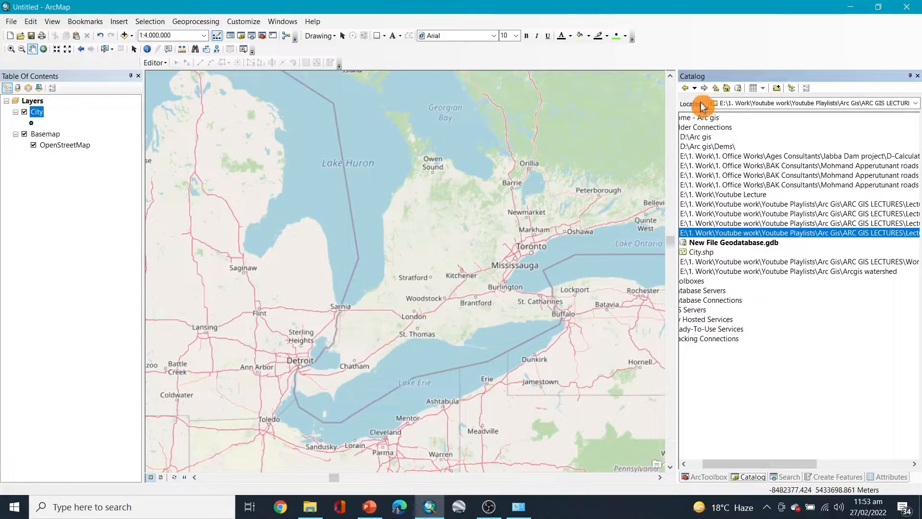
{"action": "left_click_drag", "start_coordinate": [779, 464], "coordinate": [737, 466]}
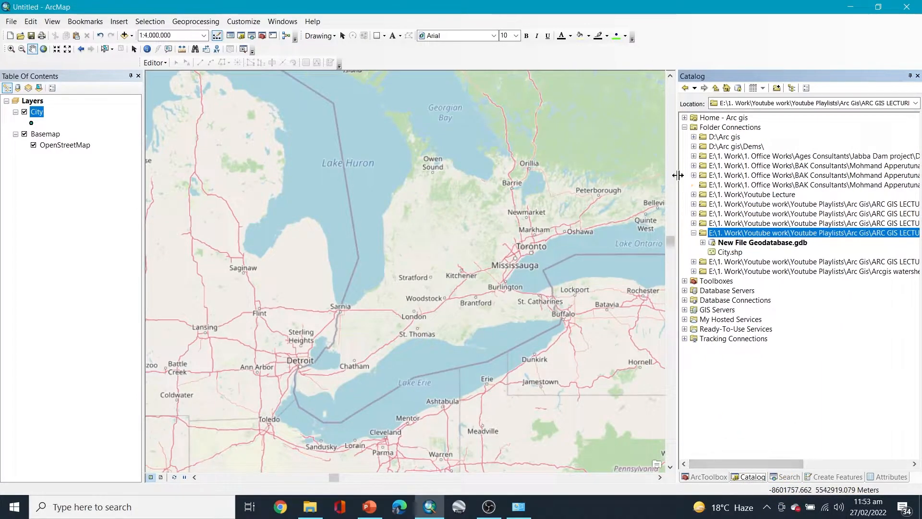
{"action": "left_click_drag", "start_coordinate": [678, 165], "coordinate": [735, 164]}
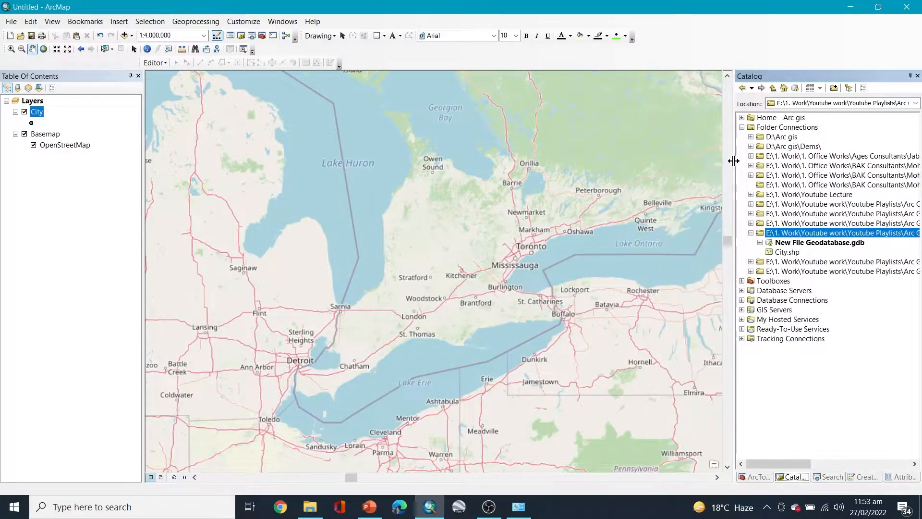
- Start a new shapefile named Road in the Arc gis Work folder connection with the Polyline feature type
{"action": "right_click", "coordinate": [799, 238]}
{"action": "mouse_move", "coordinate": [823, 306]}
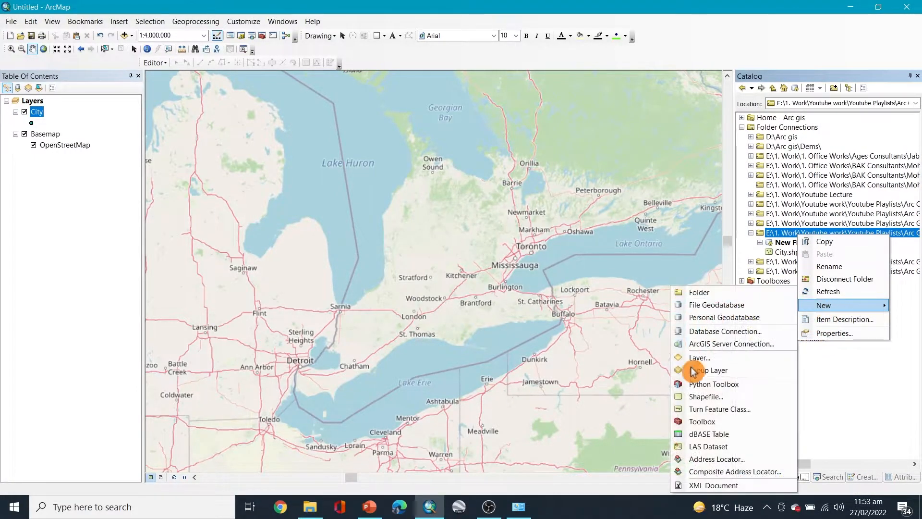
{"action": "left_click", "coordinate": [706, 396]}
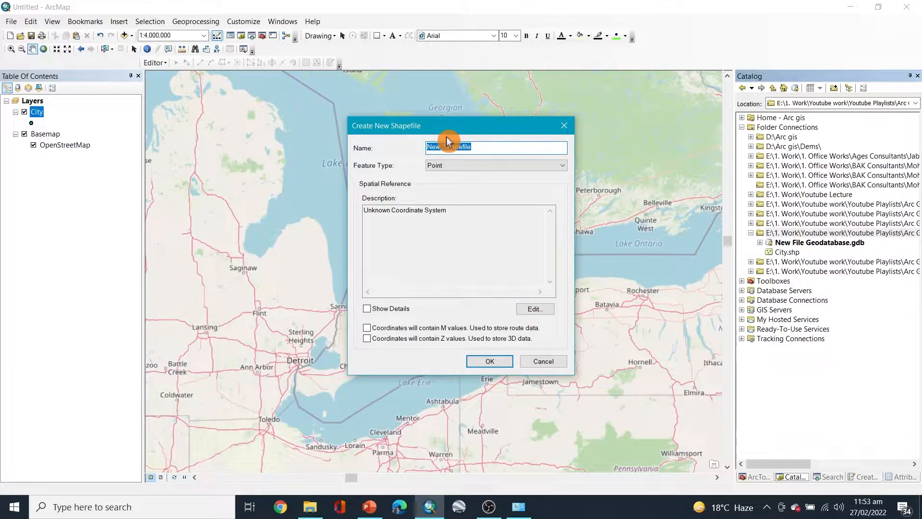
{"action": "type", "text": "Road"}
{"action": "left_click", "coordinate": [484, 166]}
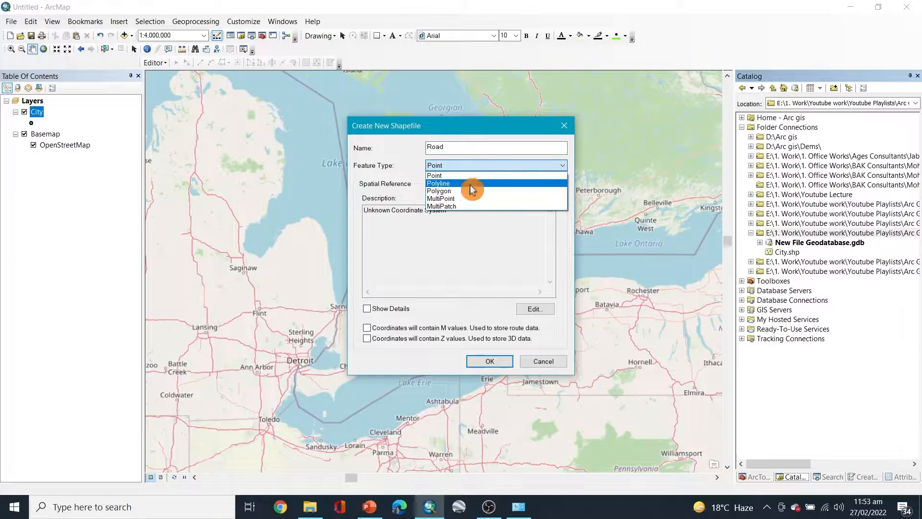
{"action": "left_click", "coordinate": [475, 186]}
- Select the world geographic coordinate system WGS 1984 as the spatial reference for the Road shapefile
{"action": "left_click", "coordinate": [537, 308]}
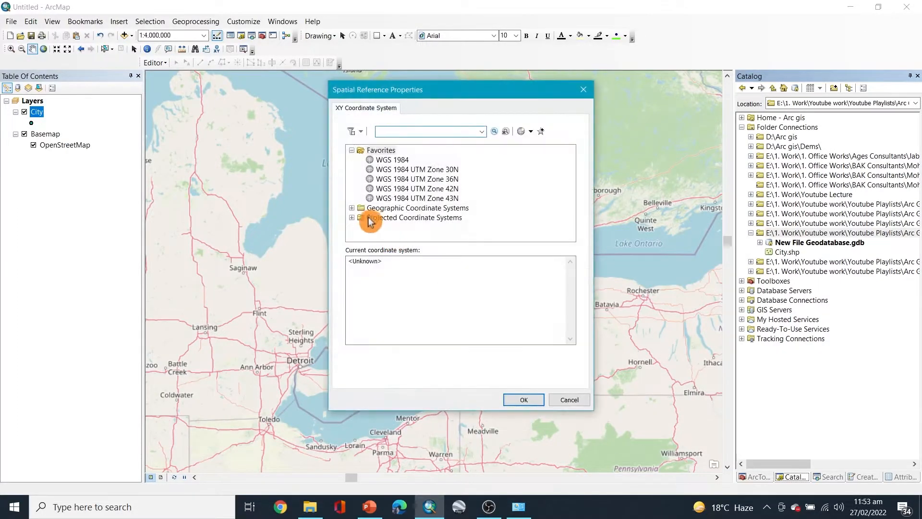
{"action": "left_click", "coordinate": [352, 210]}
{"action": "scroll", "coordinate": [377, 227], "scroll_direction": "down", "scroll_amount": 3}
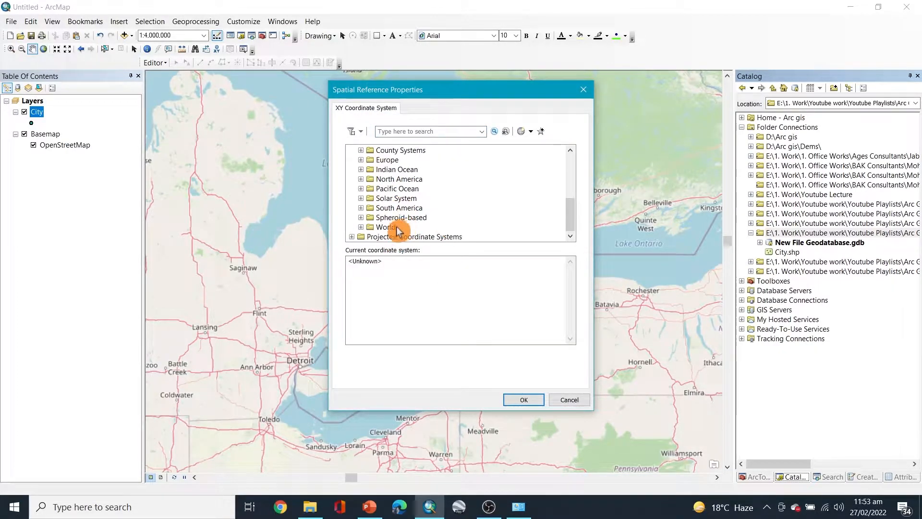
{"action": "left_click", "coordinate": [362, 226]}
{"action": "scroll", "coordinate": [403, 226], "scroll_direction": "down", "scroll_amount": 3}
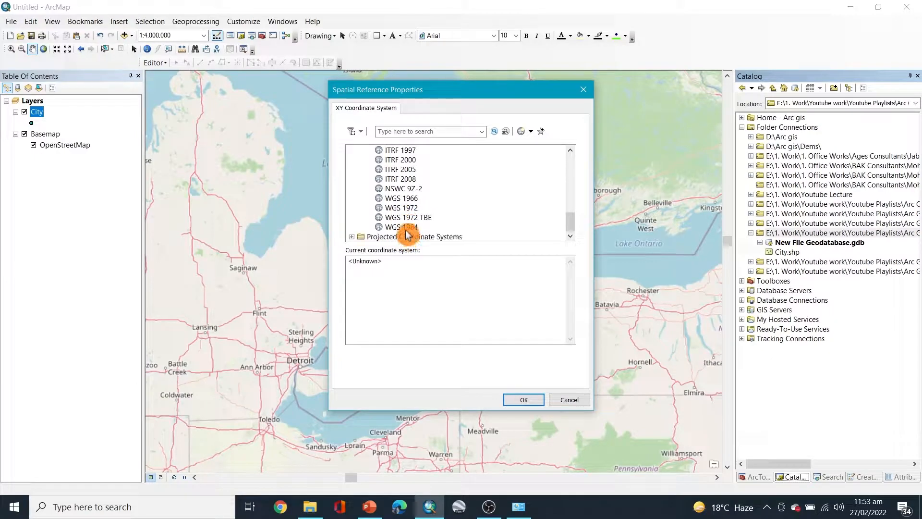
{"action": "left_click", "coordinate": [406, 227]}
- Examine the favorite coordinate systems, the world WGS 1984 entry and the option for adding it to the favorites
{"action": "scroll", "coordinate": [384, 231], "scroll_direction": "up", "scroll_amount": 5}
{"action": "scroll", "coordinate": [379, 236], "scroll_direction": "up", "scroll_amount": 5}
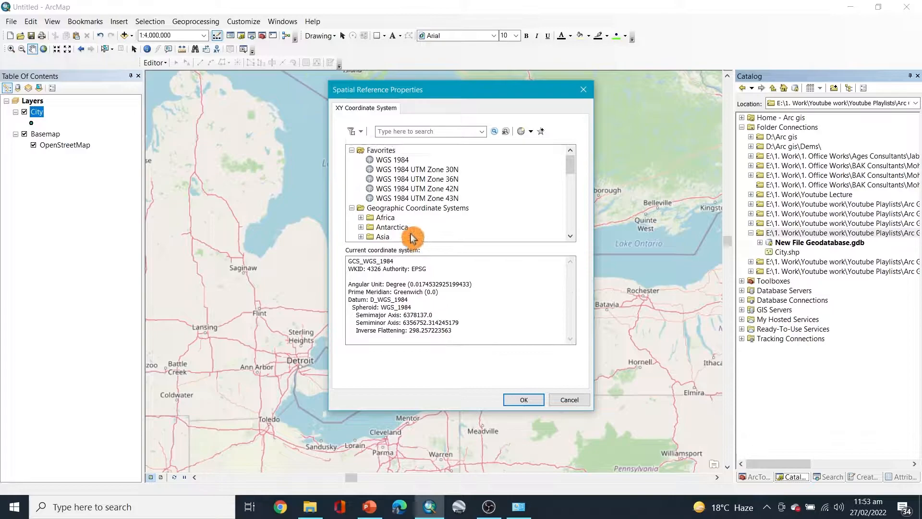
{"action": "scroll", "coordinate": [413, 230], "scroll_direction": "down", "scroll_amount": 10}
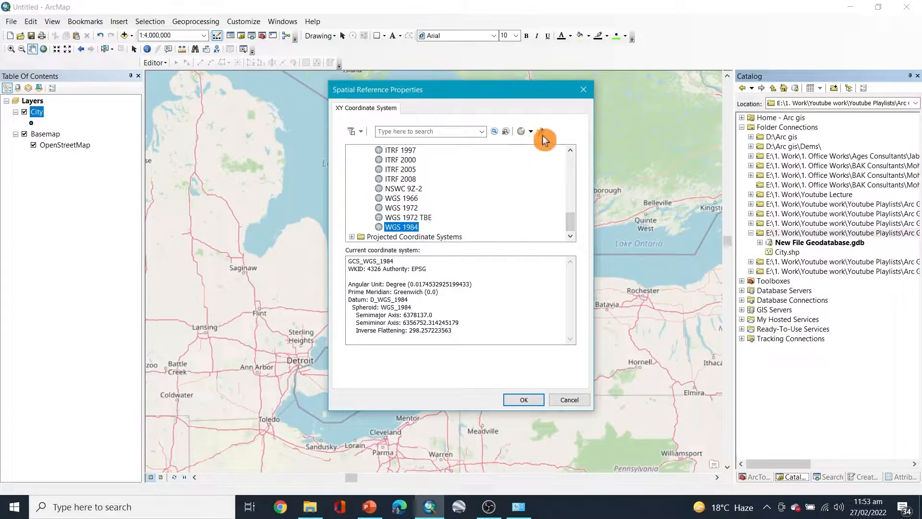
{"action": "scroll", "coordinate": [365, 211], "scroll_direction": "up", "scroll_amount": 15}
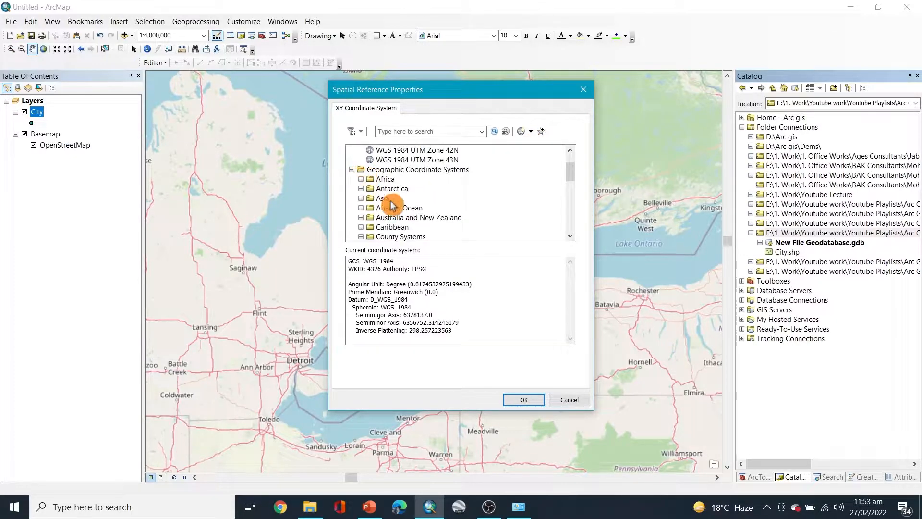
{"action": "scroll", "coordinate": [379, 204], "scroll_direction": "up", "scroll_amount": 2}
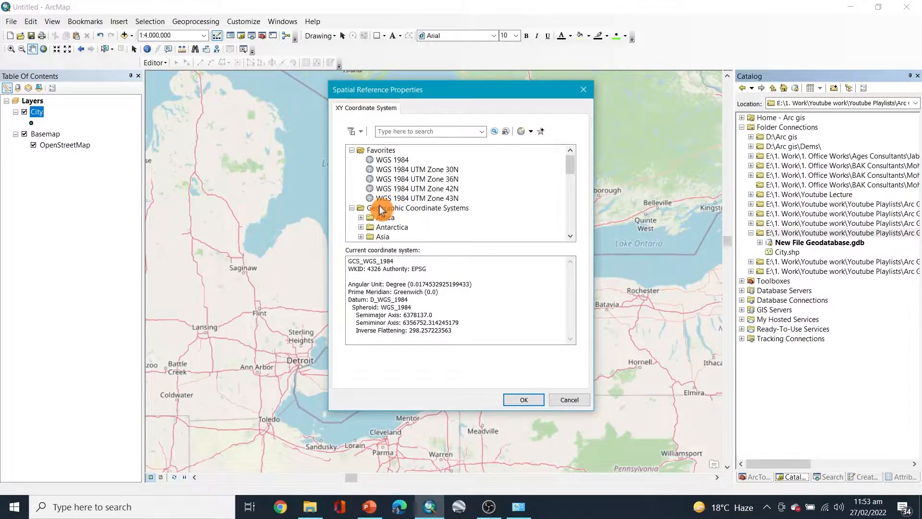
{"action": "left_click", "coordinate": [404, 160]}
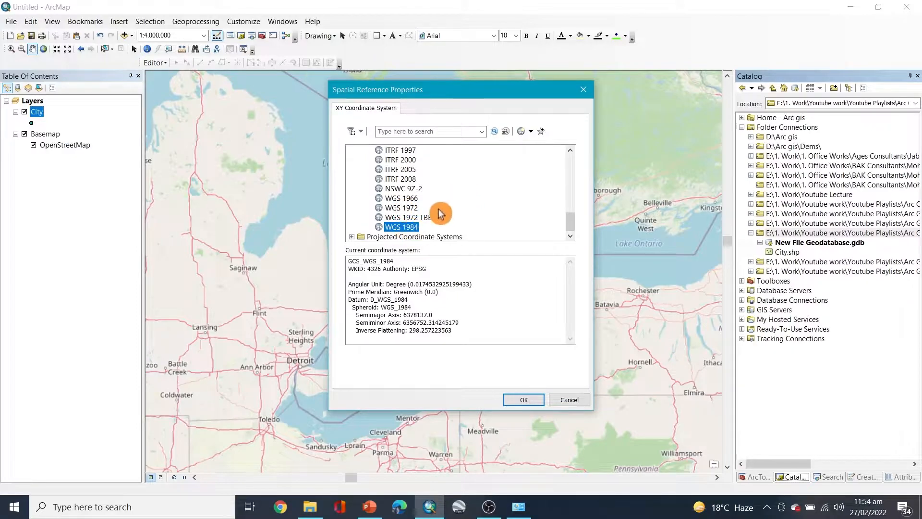
{"action": "left_click", "coordinate": [542, 132]}
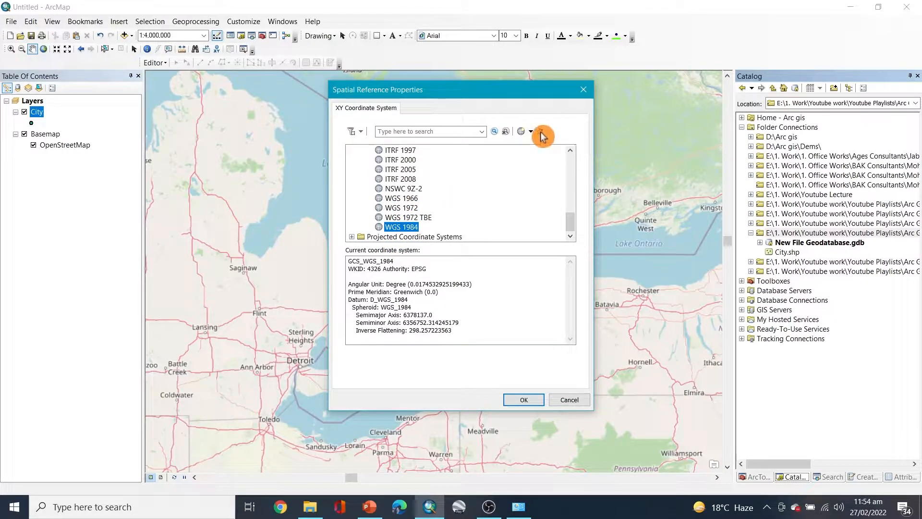
- Collapse the geographic coordinate systems, choose WGS 1984 from the favorites and create the Road shapefile
{"action": "scroll", "coordinate": [418, 213], "scroll_direction": "up", "scroll_amount": 10}
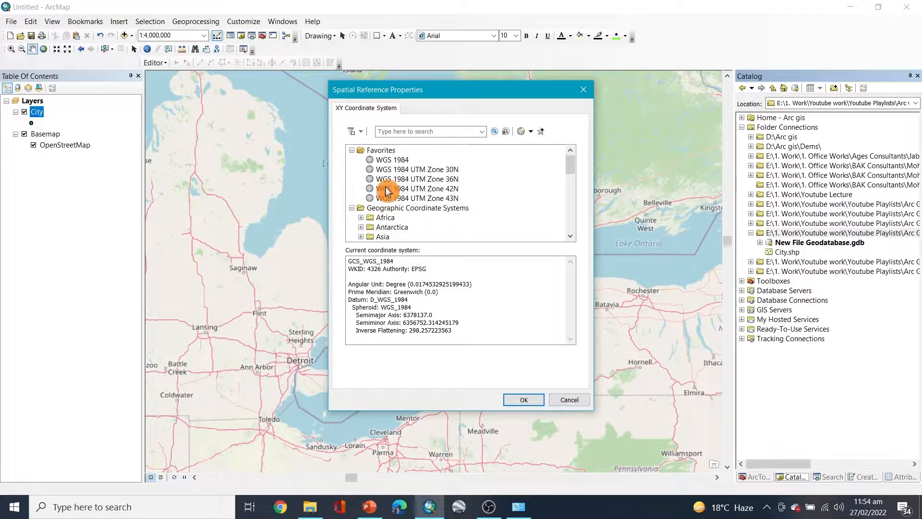
{"action": "left_click", "coordinate": [351, 207]}
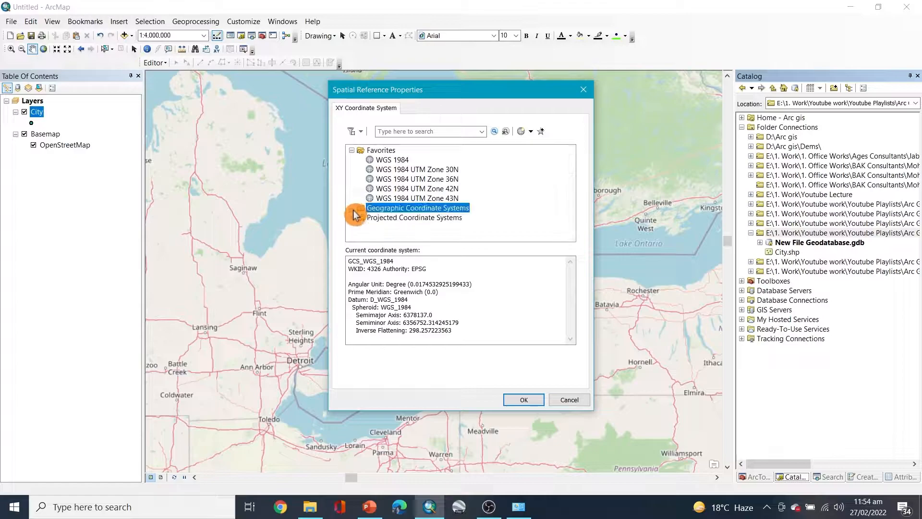
{"action": "left_click", "coordinate": [388, 160]}
{"action": "left_click", "coordinate": [522, 398]}
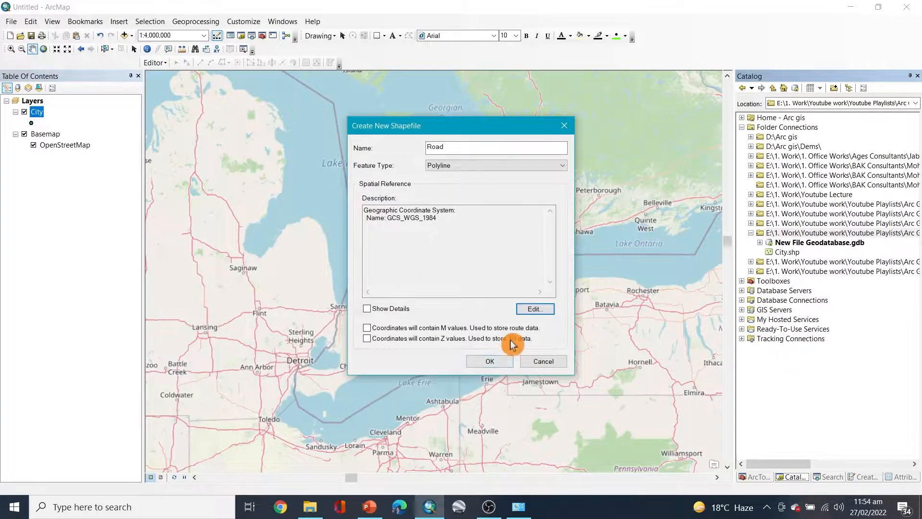
{"action": "left_click", "coordinate": [502, 364]}
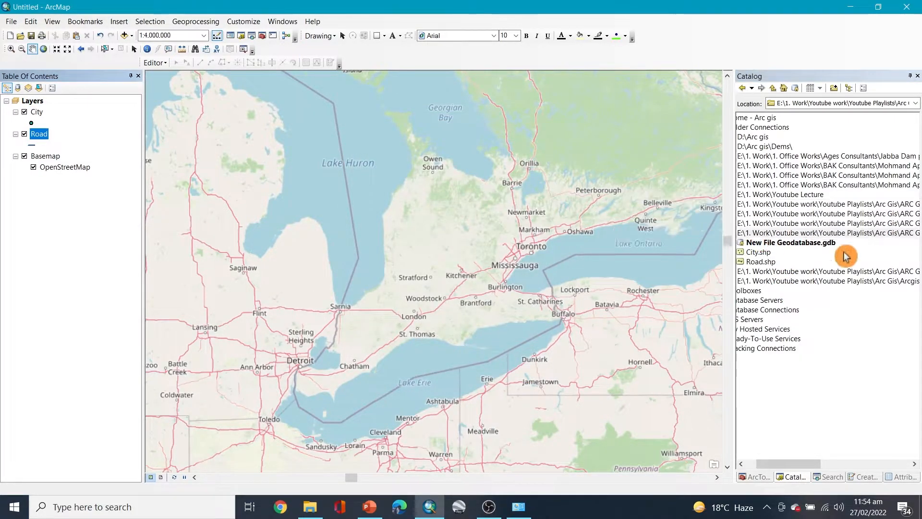
- View the general properties of the Arc gis Work folder connection and close them
{"action": "left_click", "coordinate": [802, 233]}
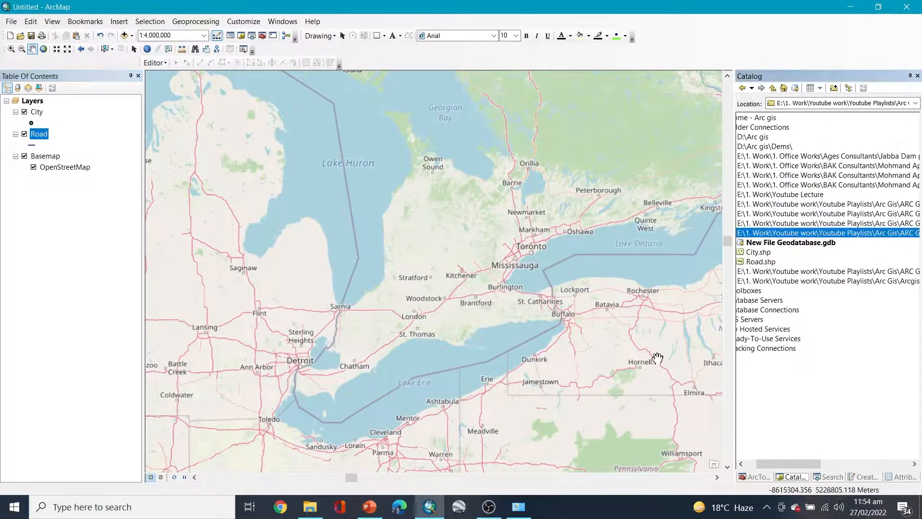
{"action": "right_click", "coordinate": [831, 235]}
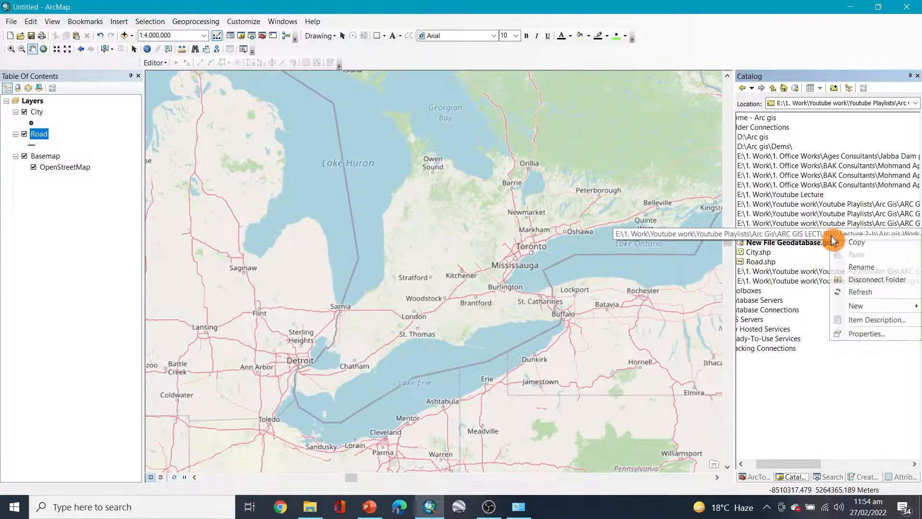
{"action": "left_click", "coordinate": [859, 334]}
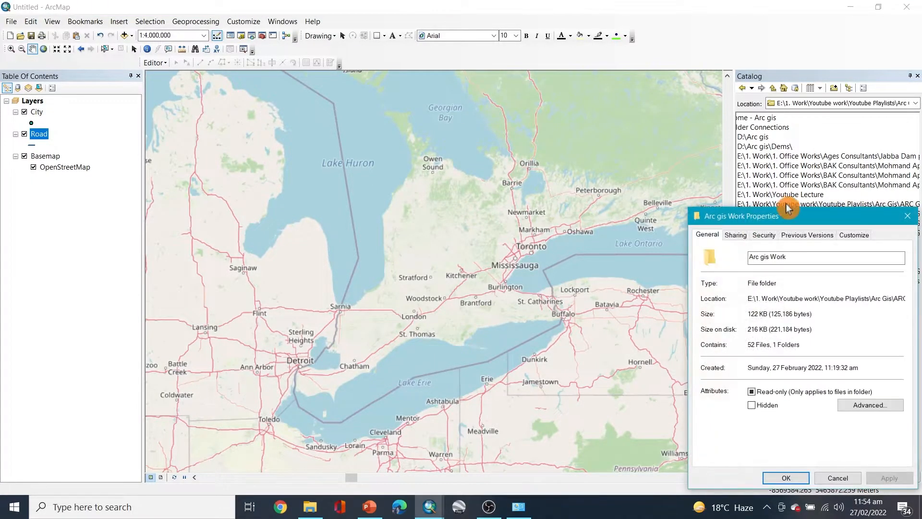
{"action": "left_click", "coordinate": [908, 216]}
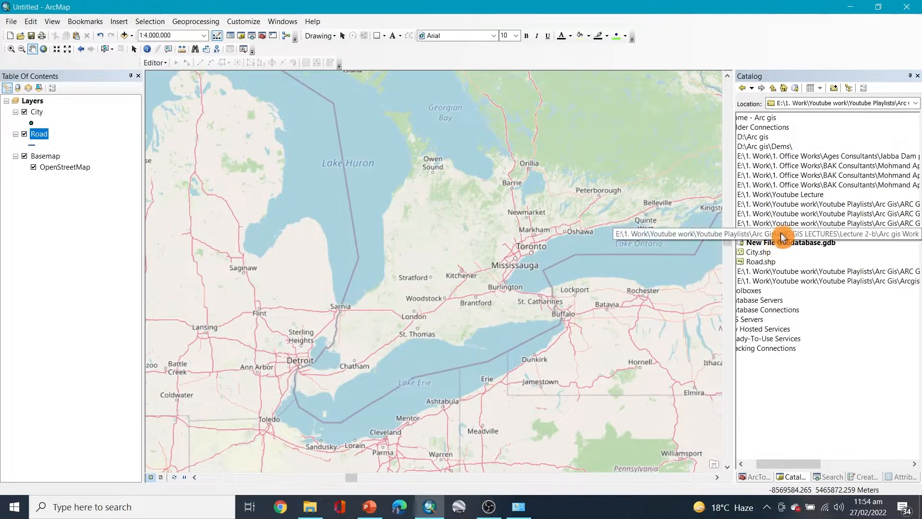
- Start a new shapefile named Lakes in the Arc gis Work folder connection with the Polygon feature type
{"action": "right_click", "coordinate": [818, 234]}
{"action": "mouse_move", "coordinate": [840, 306]}
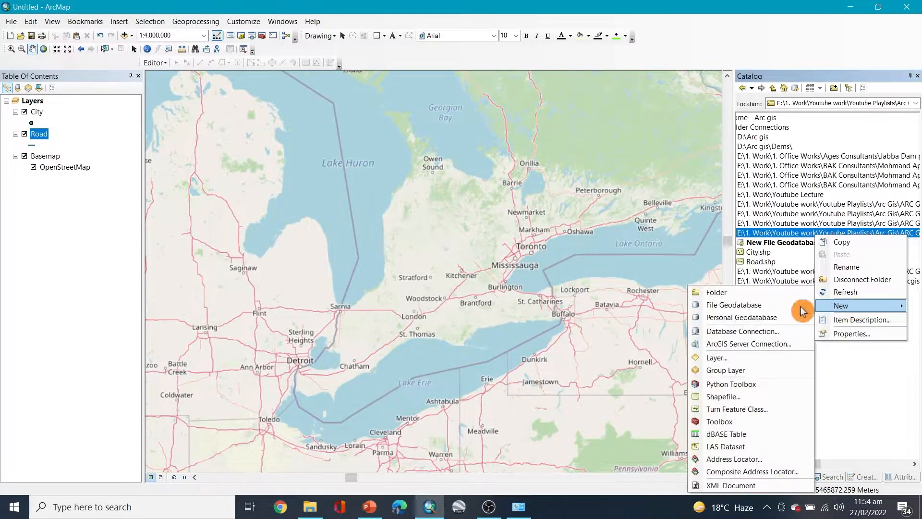
{"action": "left_click", "coordinate": [746, 396]}
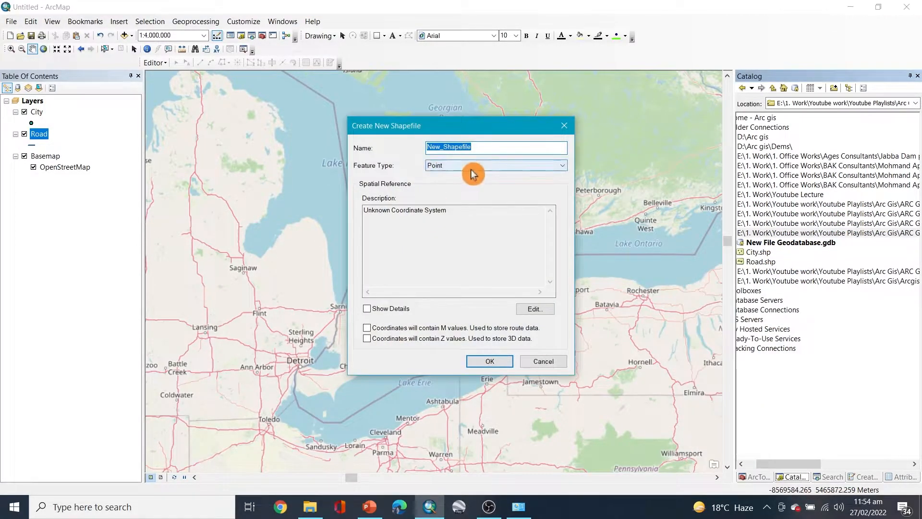
{"action": "left_click", "coordinate": [470, 167]}
{"action": "left_click", "coordinate": [468, 191]}
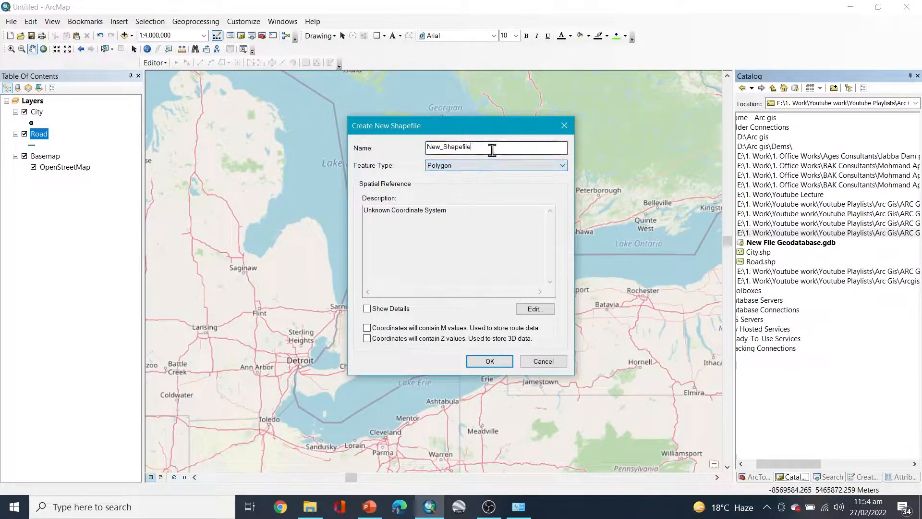
{"action": "left_click_drag", "start_coordinate": [492, 149], "coordinate": [361, 149]}
{"action": "key", "text": "BackSpace"}
{"action": "type", "text": "Lakes"}
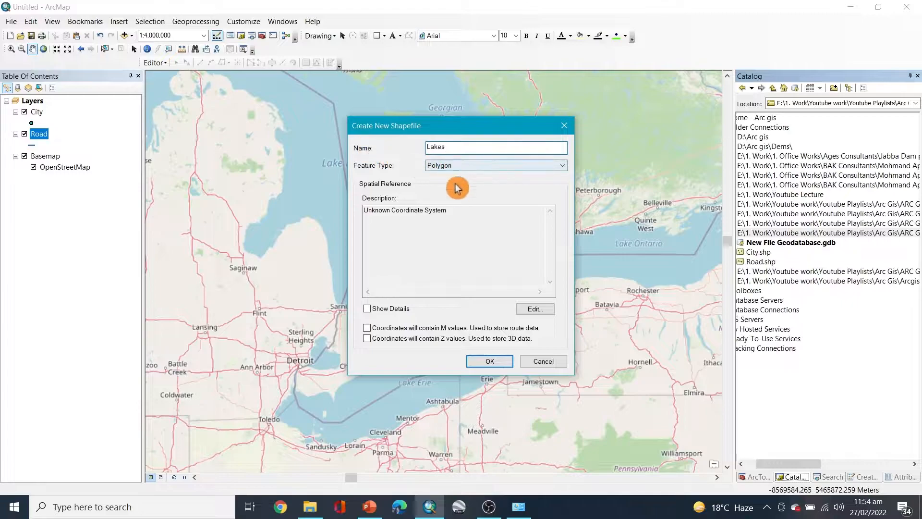
- Assign the favorite coordinate system WGS 1984 to the Lakes shapefile and create it
{"action": "left_click", "coordinate": [548, 311]}
{"action": "left_click", "coordinate": [387, 160]}
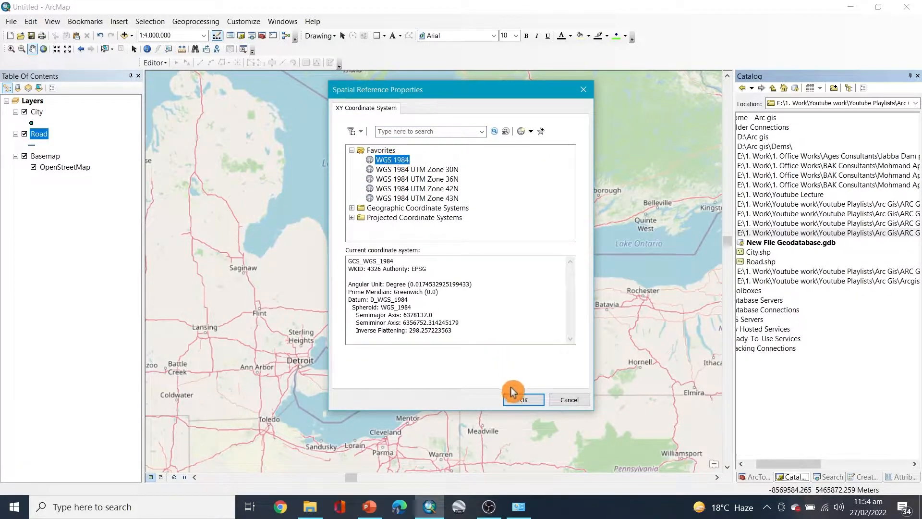
{"action": "left_click", "coordinate": [528, 399]}
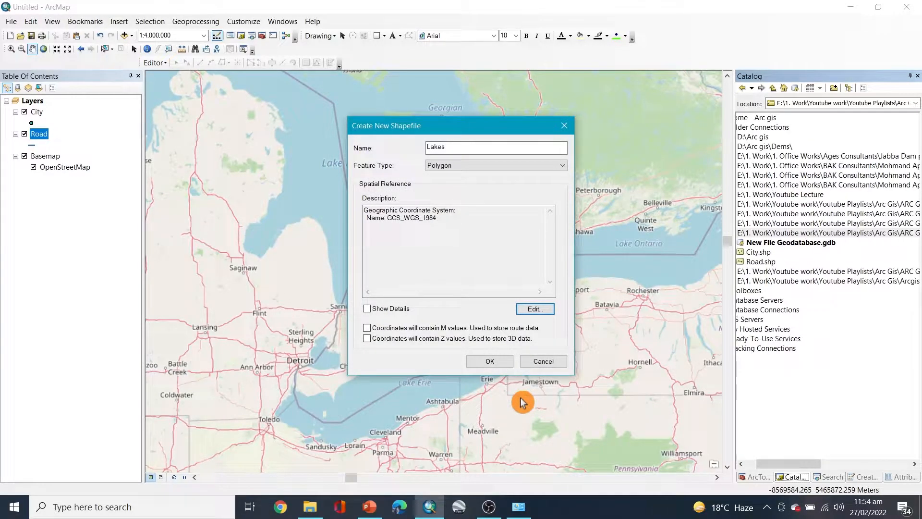
{"action": "left_click", "coordinate": [481, 362]}
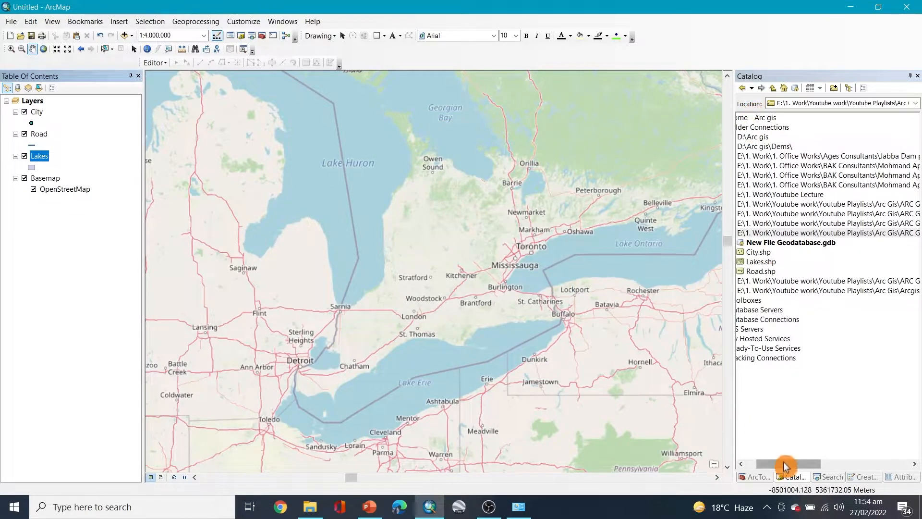
- Examine the City, Lakes and Road shapefiles in the Arc gis Work folder, their map layers and the available editing commands
{"action": "left_click_drag", "start_coordinate": [782, 463], "coordinate": [756, 463]}
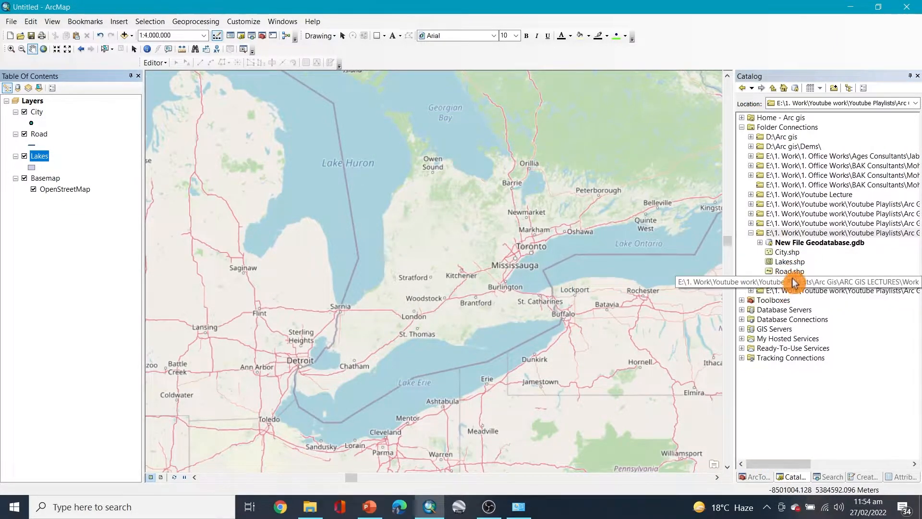
{"action": "left_click", "coordinate": [788, 252]}
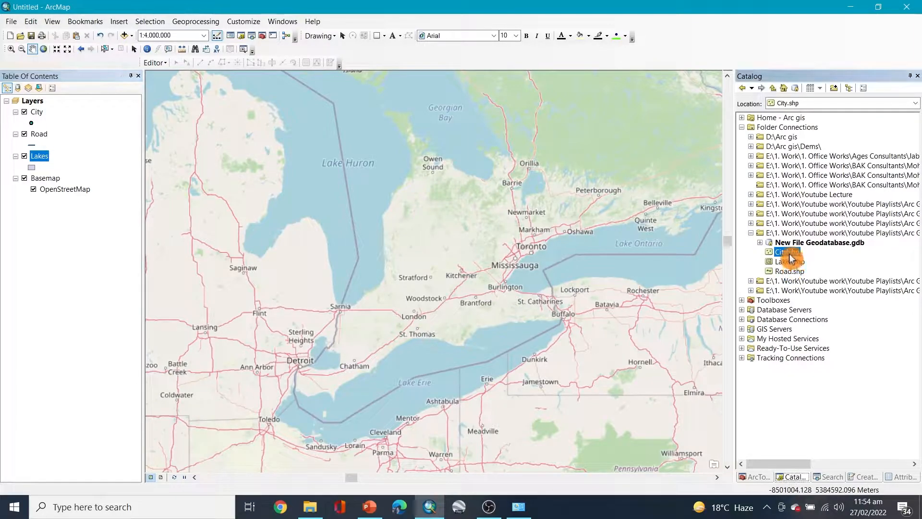
{"action": "left_click_drag", "start_coordinate": [787, 259], "coordinate": [33, 119]}
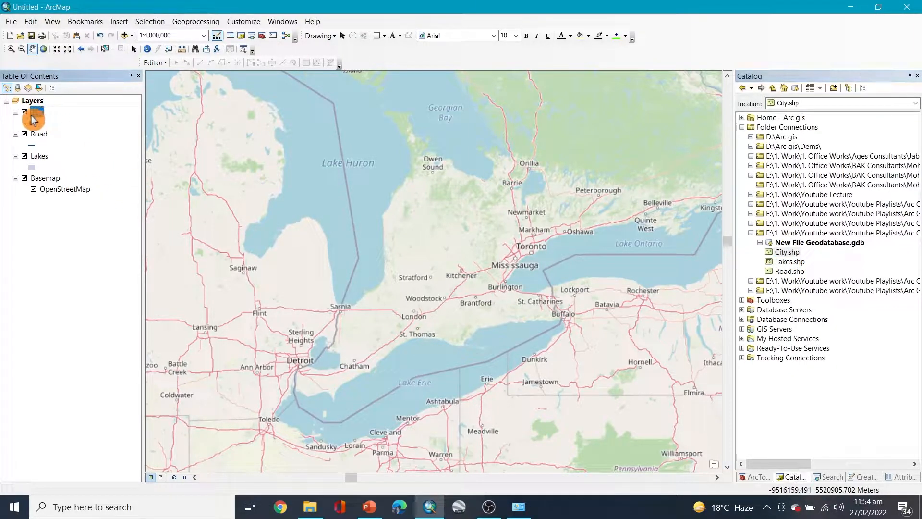
{"action": "left_click", "coordinate": [155, 63]}
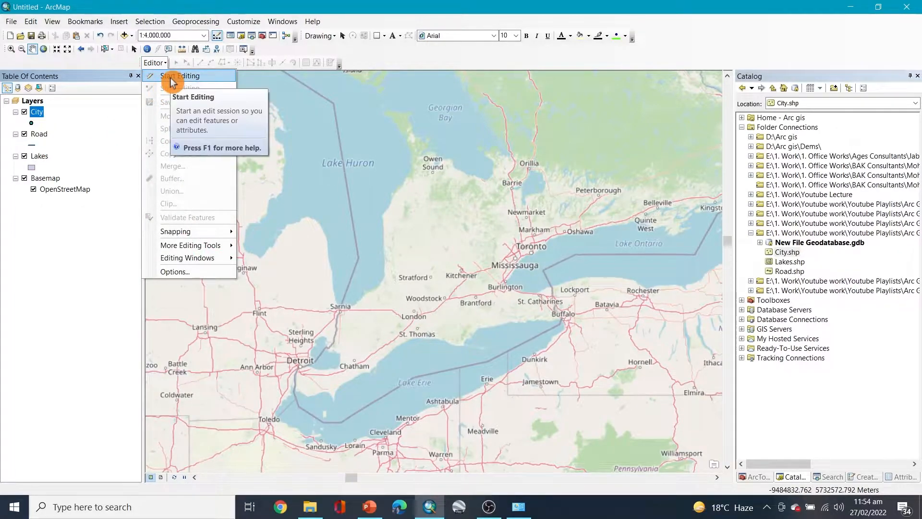
{"action": "left_click", "coordinate": [839, 232]}
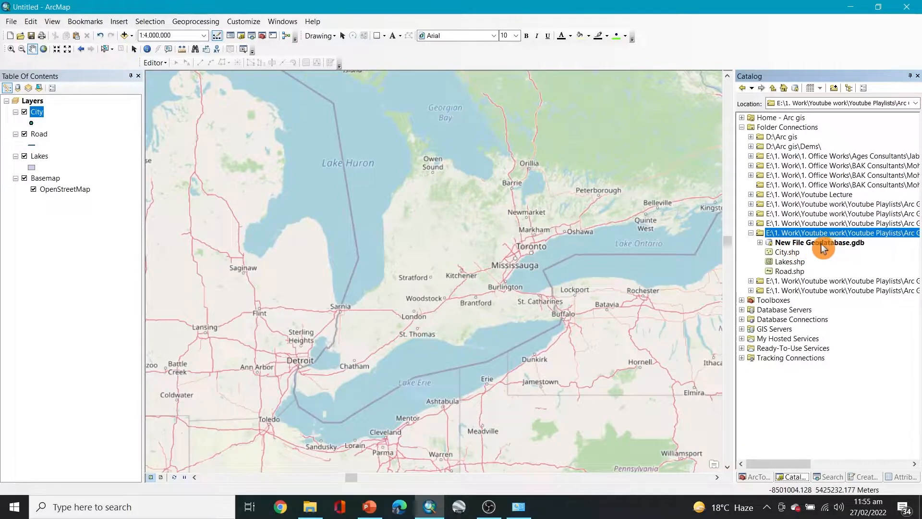
{"action": "left_click", "coordinate": [790, 261]}
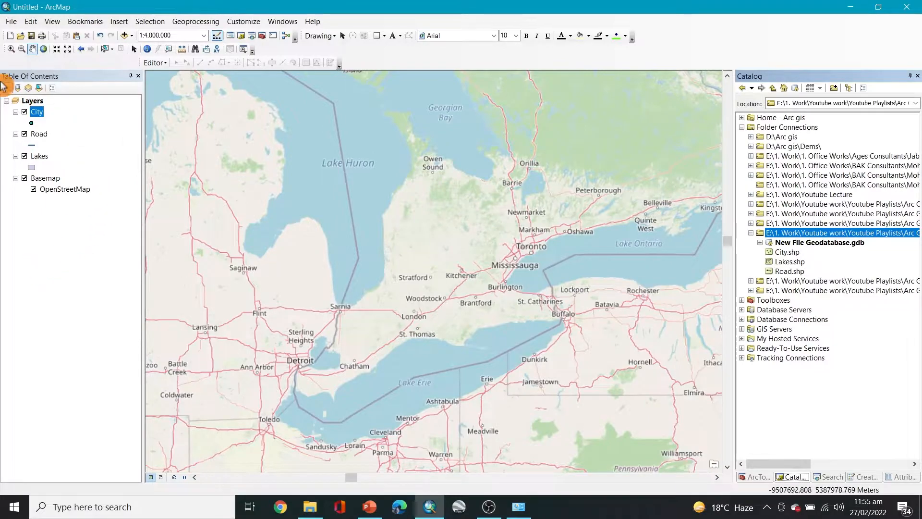
- Start an edit session on the City, Road and Lakes layers and choose to continue
{"action": "left_click", "coordinate": [162, 65]}
{"action": "left_click", "coordinate": [178, 76]}
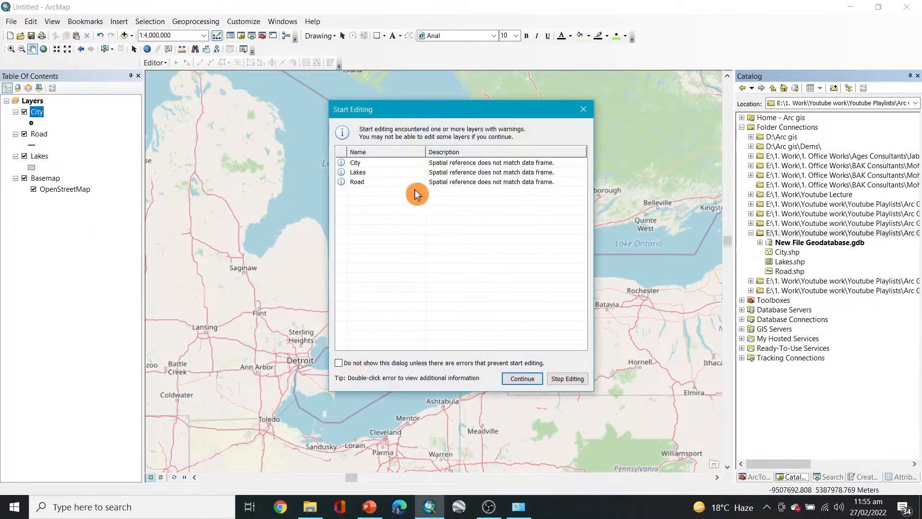
{"action": "left_click", "coordinate": [518, 379]}
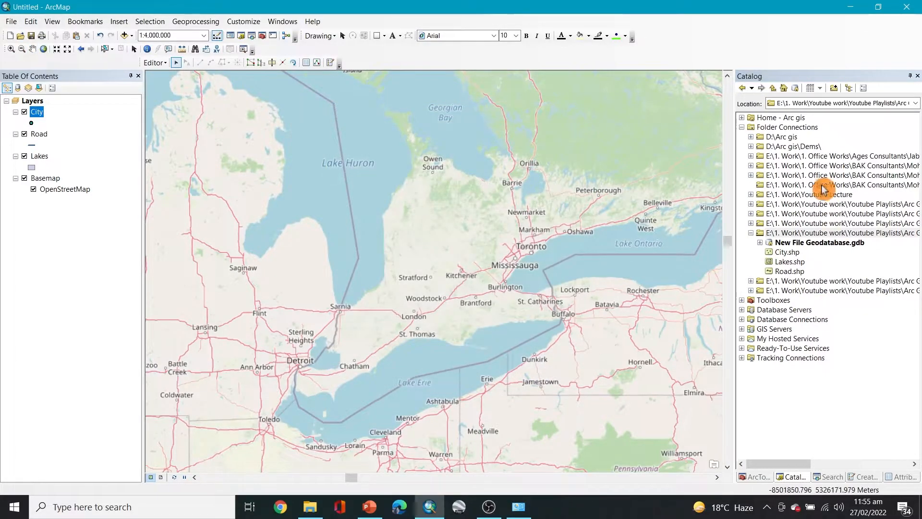
- Place City points at Mentor, Erie, Dunkirk, Oshawa, Kingston, Toronto, Owen Sound and Sarnia using the City feature template
{"action": "left_click", "coordinate": [334, 66]}
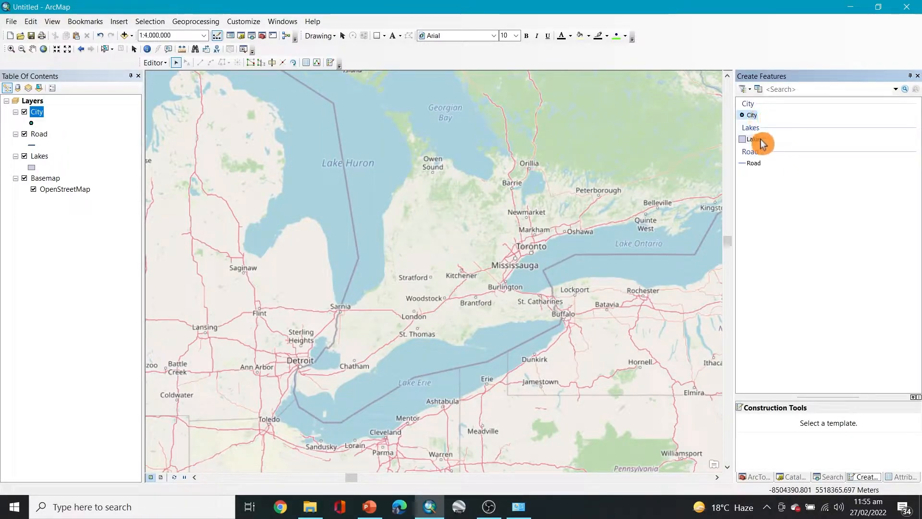
{"action": "left_click", "coordinate": [751, 117]}
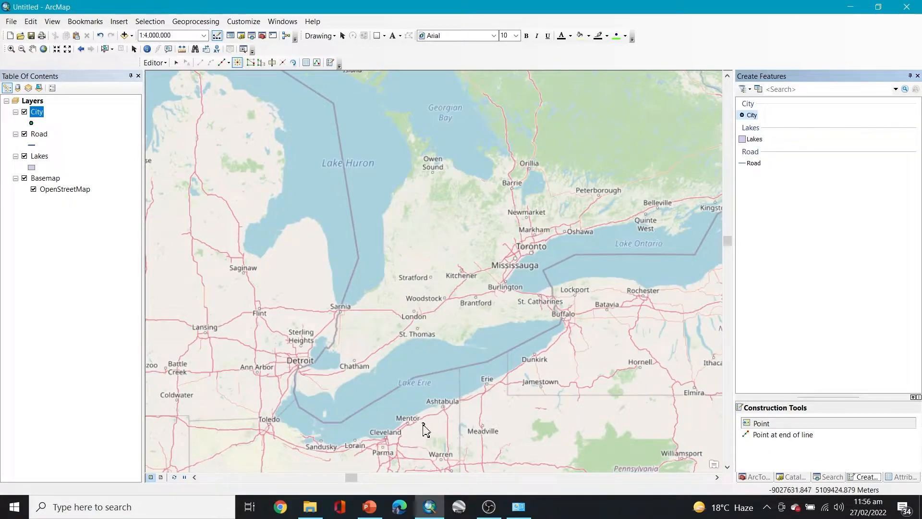
{"action": "left_click", "coordinate": [408, 424]}
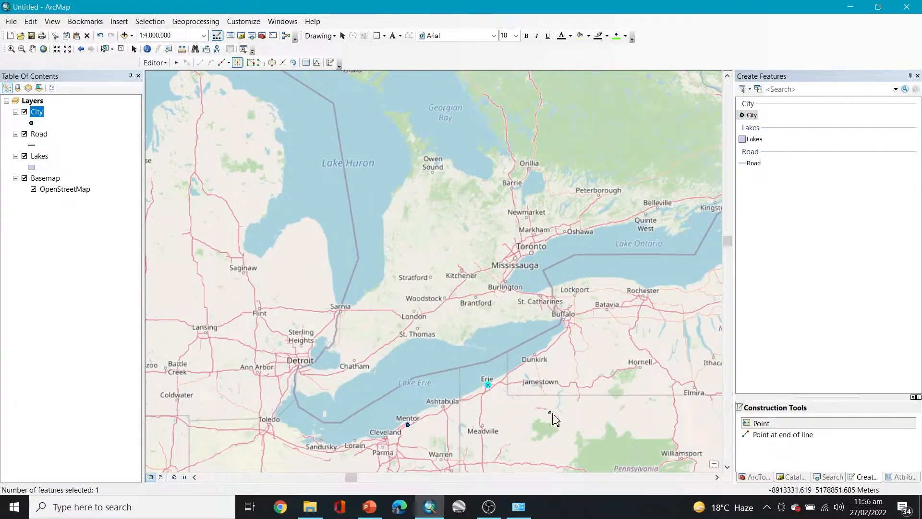
{"action": "left_click", "coordinate": [535, 355]}
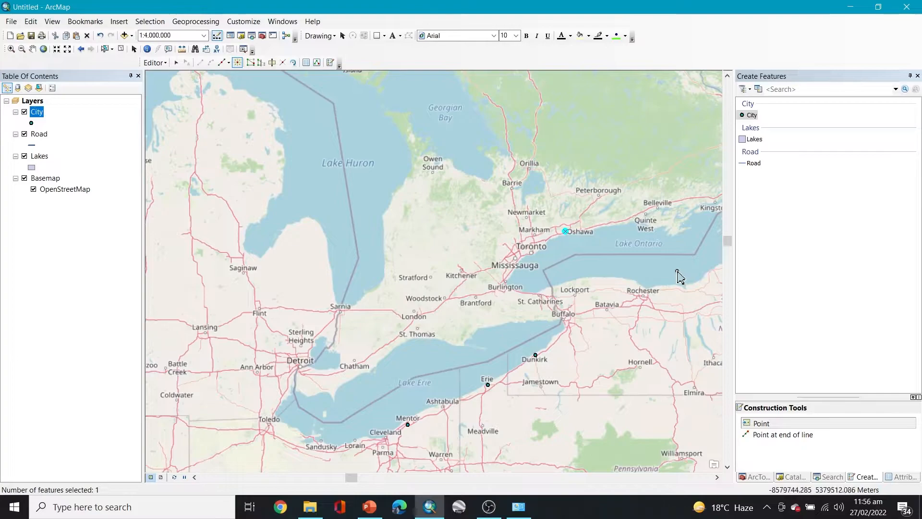
{"action": "left_click", "coordinate": [715, 201]}
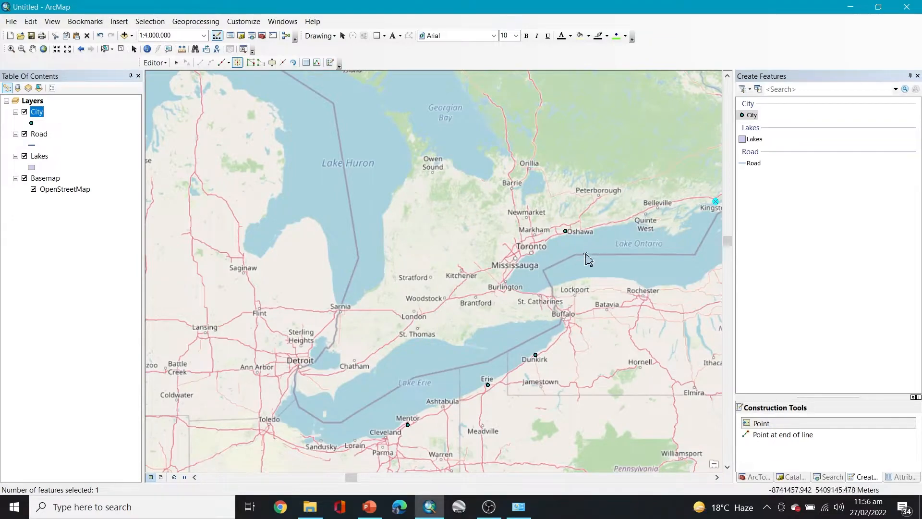
{"action": "left_click", "coordinate": [532, 253]}
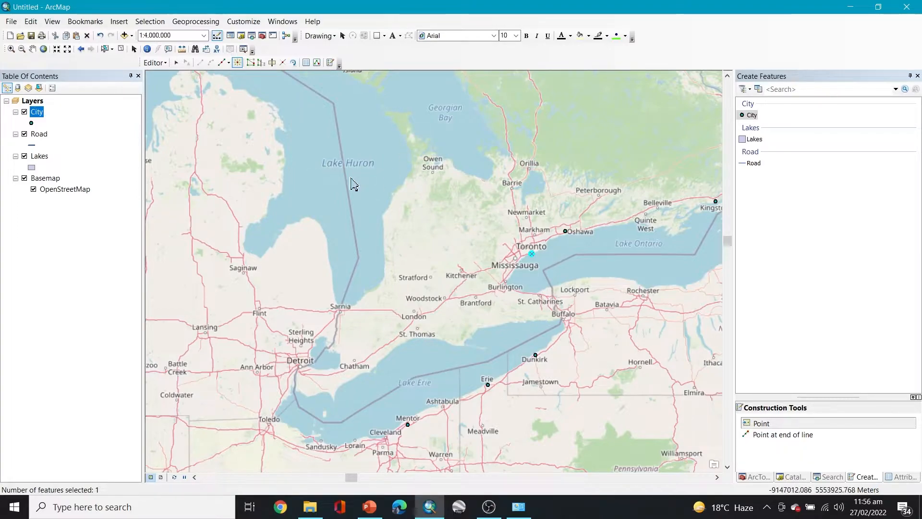
{"action": "left_click", "coordinate": [434, 172]}
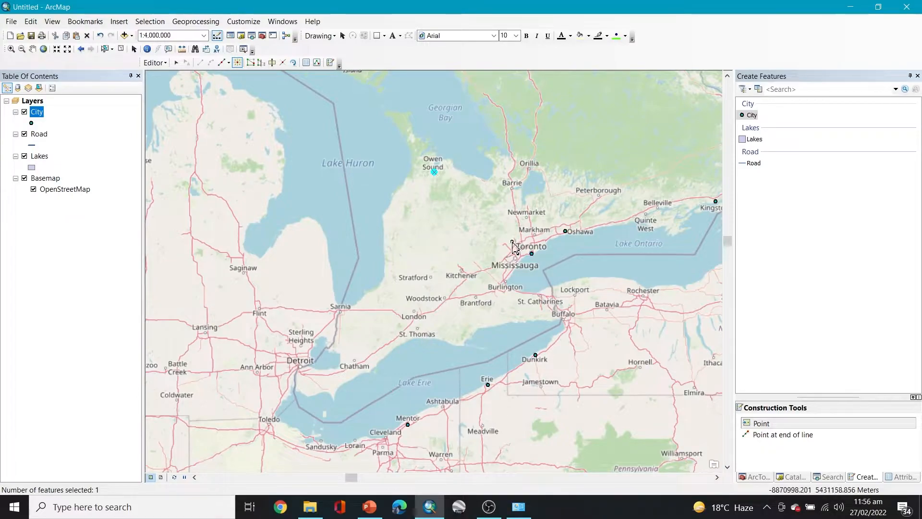
{"action": "left_click", "coordinate": [340, 311]}
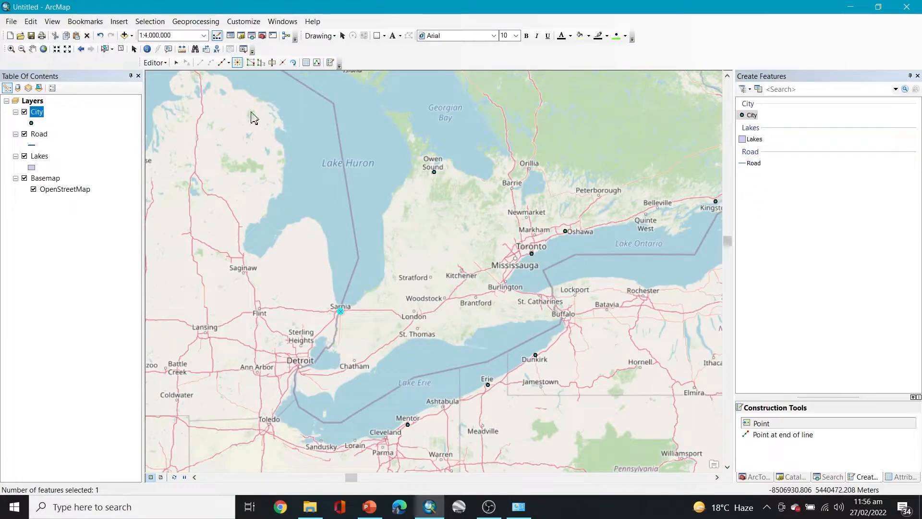
- Save the City point edits and stop the edit session
{"action": "left_click", "coordinate": [155, 63]}
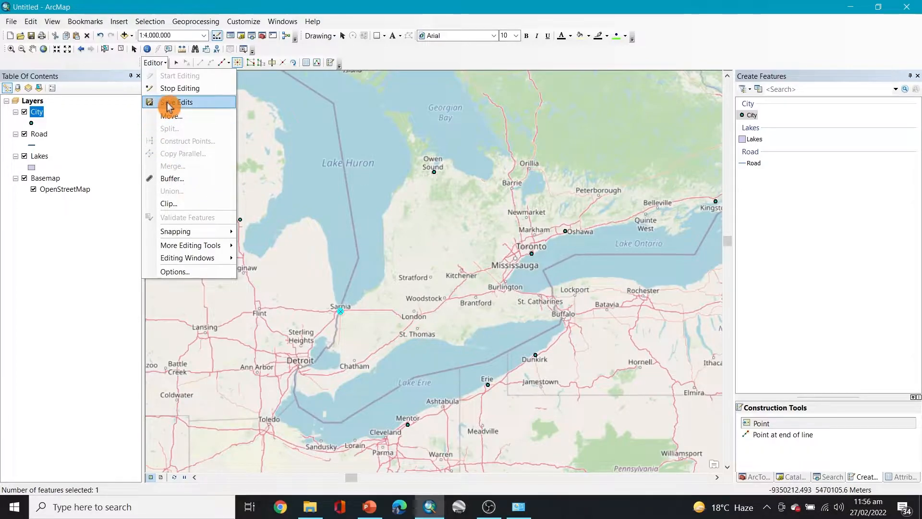
{"action": "left_click", "coordinate": [167, 102]}
{"action": "left_click", "coordinate": [160, 63]}
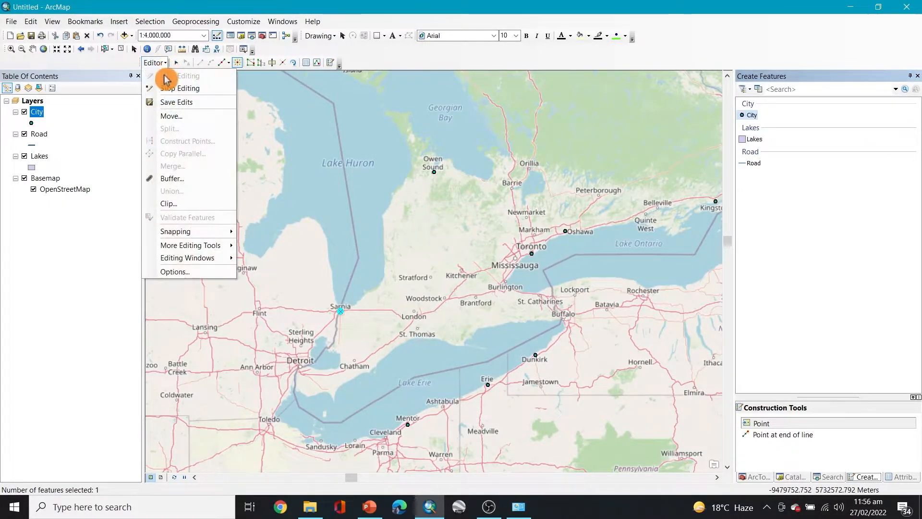
{"action": "left_click", "coordinate": [172, 90]}
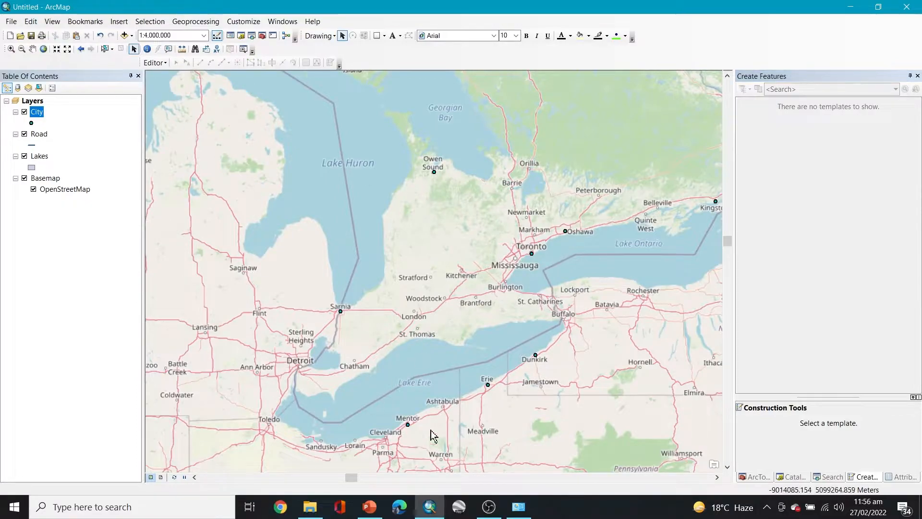
- Select the Road layer, restart the edit session and continue past the spatial reference notice
{"action": "left_click", "coordinate": [43, 139]}
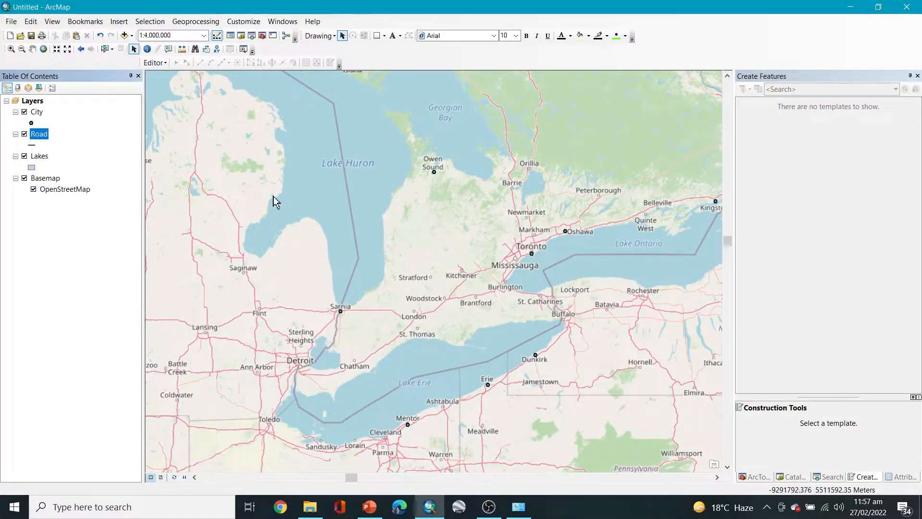
{"action": "left_click", "coordinate": [154, 64]}
{"action": "left_click", "coordinate": [180, 78]}
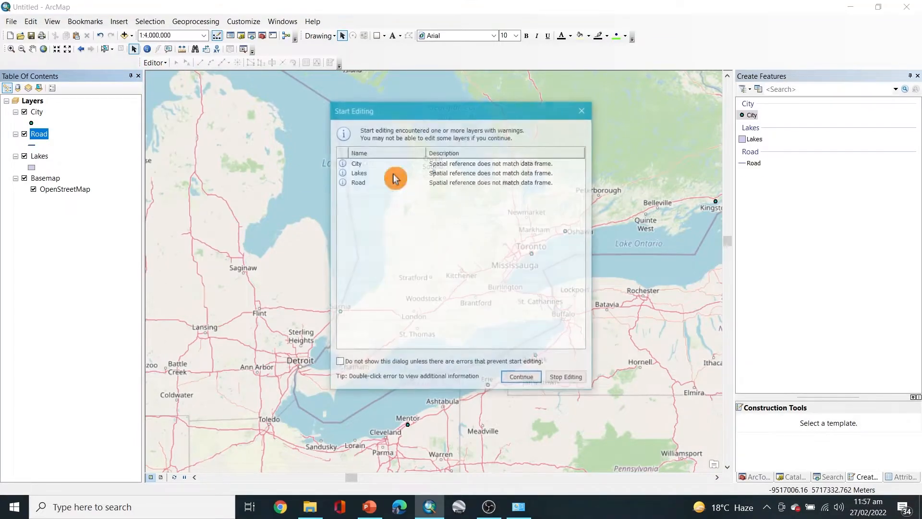
{"action": "left_click", "coordinate": [522, 378]}
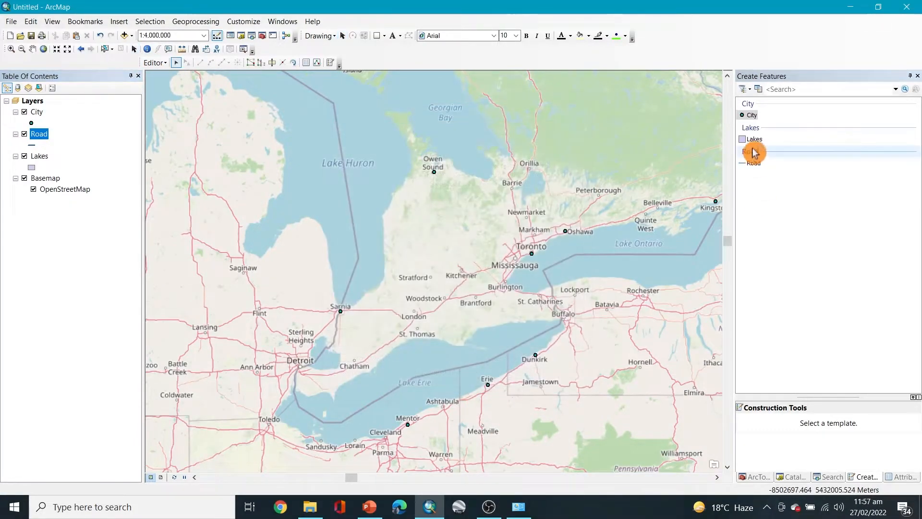
- Digitize a Road line from Lansing through Flint, Sarnia, London, Buffalo, Dunkirk and Erie to just west of Cleveland and finish the sketch
{"action": "left_click", "coordinate": [754, 163]}
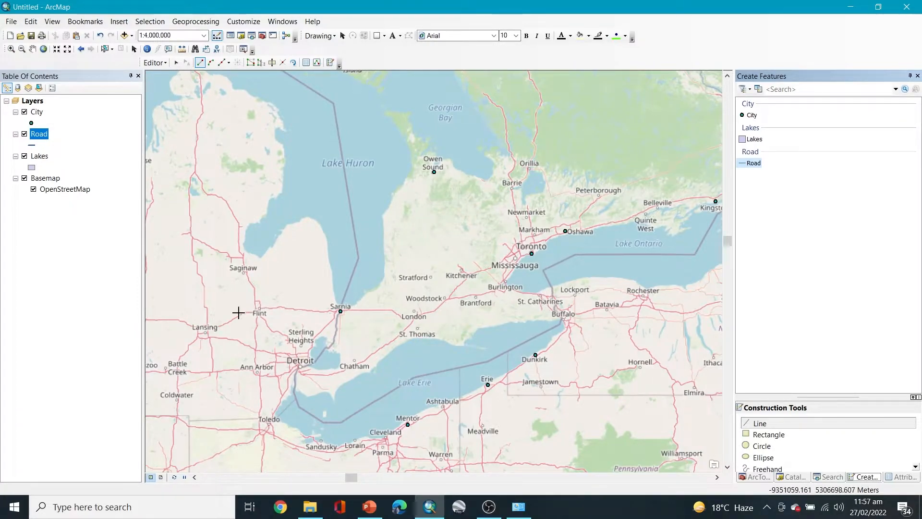
{"action": "left_click", "coordinate": [203, 333]}
{"action": "left_click", "coordinate": [208, 327]}
{"action": "left_click", "coordinate": [223, 327]}
{"action": "left_click", "coordinate": [231, 320]}
{"action": "left_click", "coordinate": [237, 318]}
{"action": "left_click", "coordinate": [241, 315]}
{"action": "left_click", "coordinate": [247, 312]}
{"action": "left_click", "coordinate": [255, 310]}
{"action": "left_click", "coordinate": [260, 308]}
{"action": "left_click", "coordinate": [269, 306]}
{"action": "left_click", "coordinate": [285, 306]}
{"action": "left_click", "coordinate": [301, 307]}
{"action": "left_click", "coordinate": [311, 308]}
{"action": "left_click", "coordinate": [322, 310]}
{"action": "left_click", "coordinate": [335, 311]}
{"action": "left_click", "coordinate": [341, 311]}
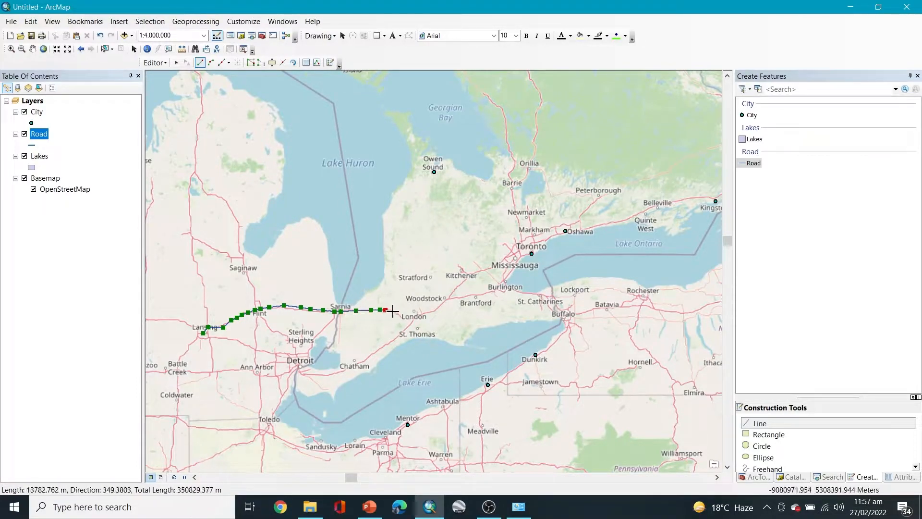
{"action": "left_click", "coordinate": [407, 319]}
{"action": "left_click", "coordinate": [413, 321]}
{"action": "left_click", "coordinate": [426, 313]}
{"action": "left_click", "coordinate": [433, 310]}
{"action": "left_click", "coordinate": [438, 310]}
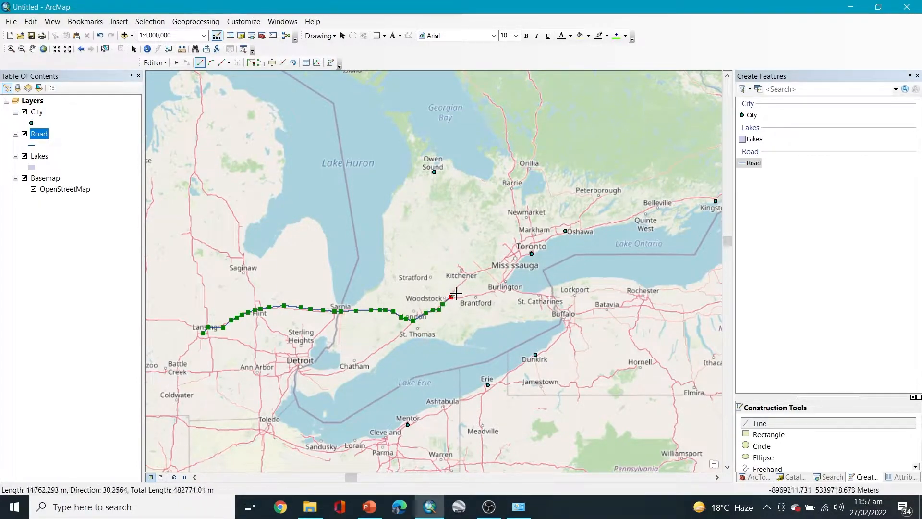
{"action": "left_click", "coordinate": [531, 293]}
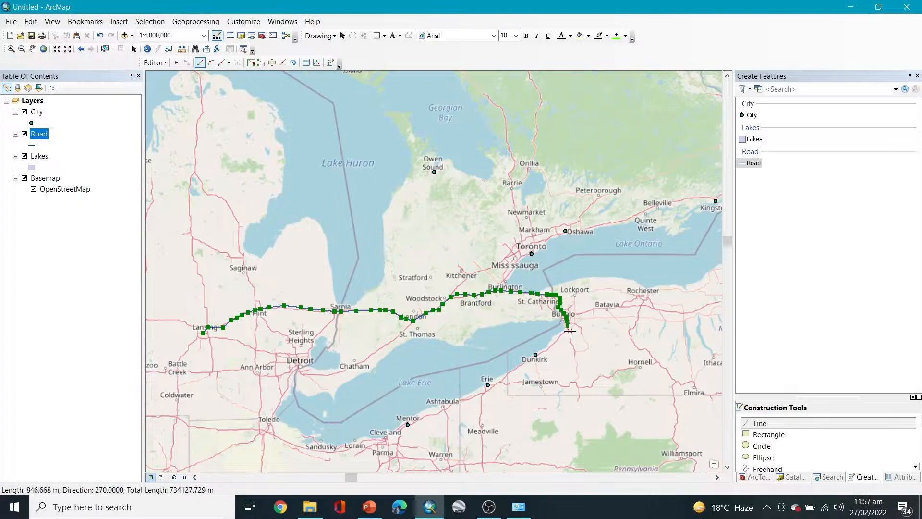
{"action": "left_click", "coordinate": [543, 354]}
{"action": "left_click", "coordinate": [535, 356]}
{"action": "left_click", "coordinate": [527, 364]}
{"action": "left_click", "coordinate": [518, 370]}
{"action": "left_click", "coordinate": [506, 377]}
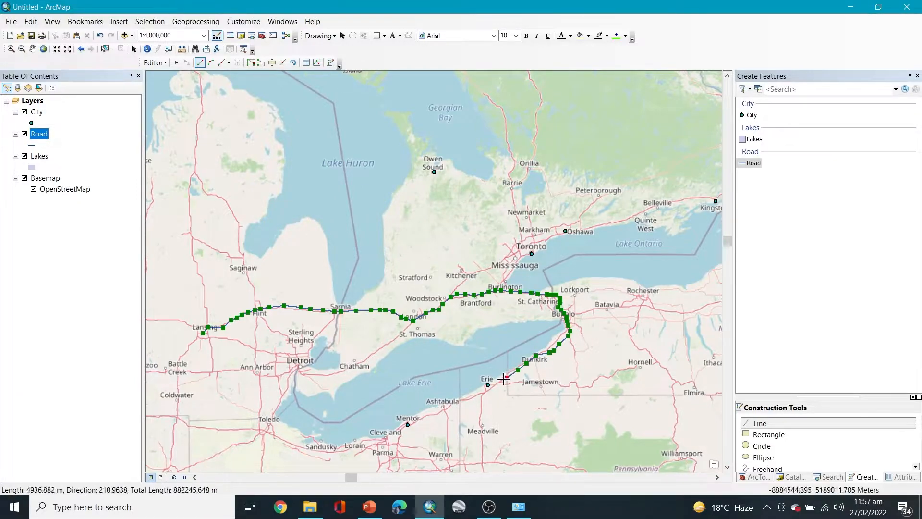
{"action": "left_click", "coordinate": [487, 389]}
{"action": "left_click", "coordinate": [479, 394]}
{"action": "left_click", "coordinate": [452, 404]}
{"action": "left_click", "coordinate": [448, 409]}
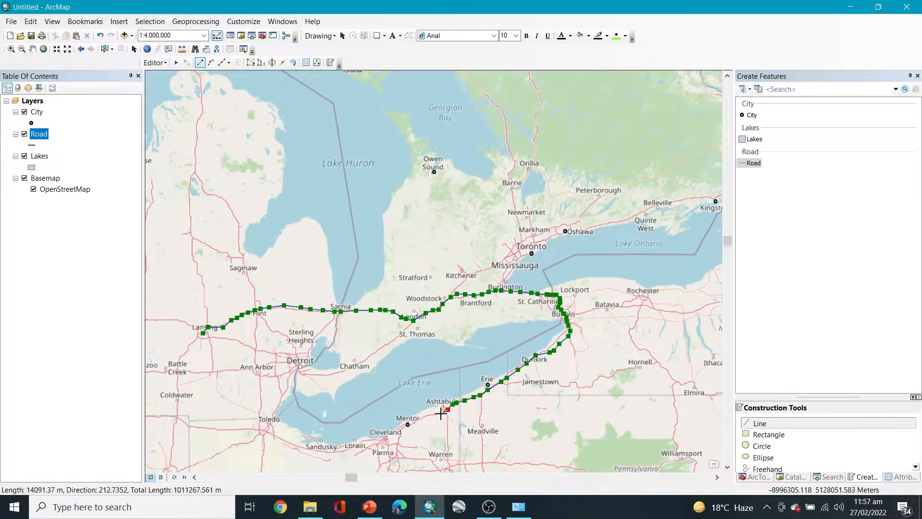
{"action": "left_click", "coordinate": [408, 425]}
{"action": "left_click", "coordinate": [401, 430]}
{"action": "left_click", "coordinate": [395, 433]}
{"action": "left_click", "coordinate": [389, 437]}
{"action": "left_click", "coordinate": [382, 439]}
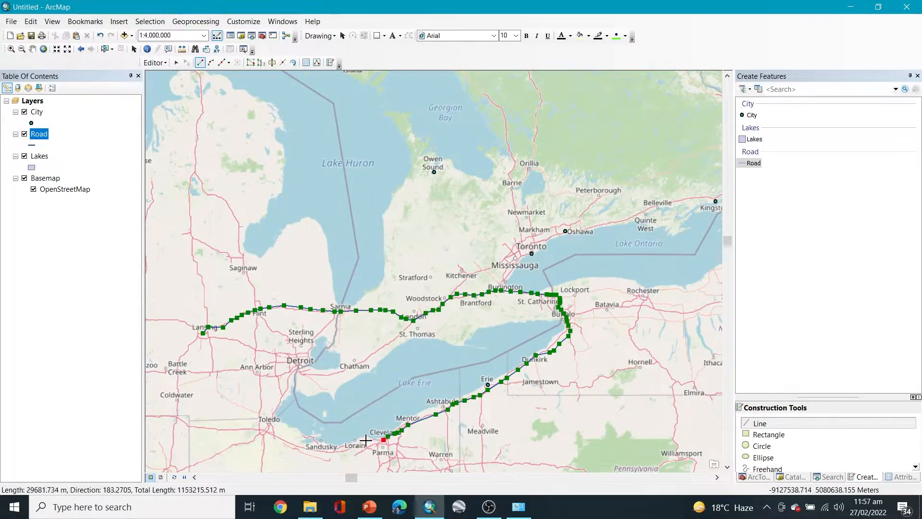
{"action": "left_click", "coordinate": [364, 439]}
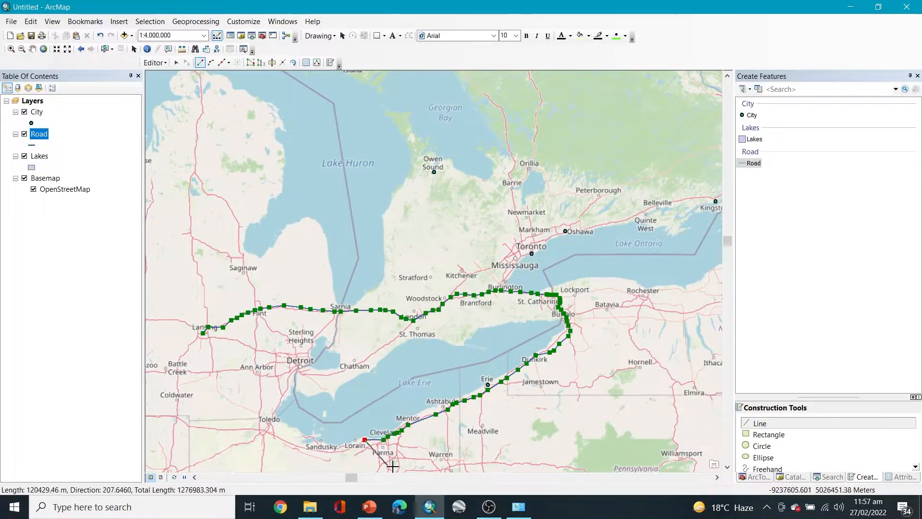
{"action": "right_click", "coordinate": [358, 449]}
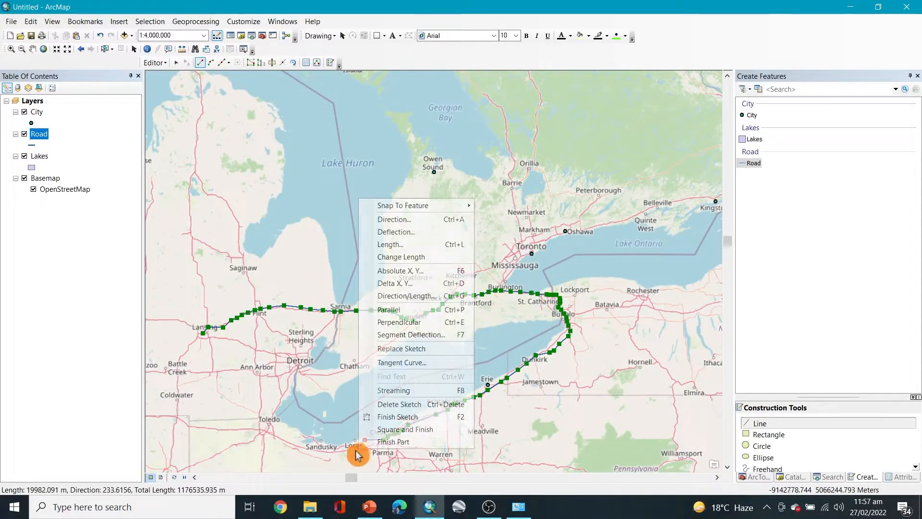
{"action": "left_click", "coordinate": [427, 417]}
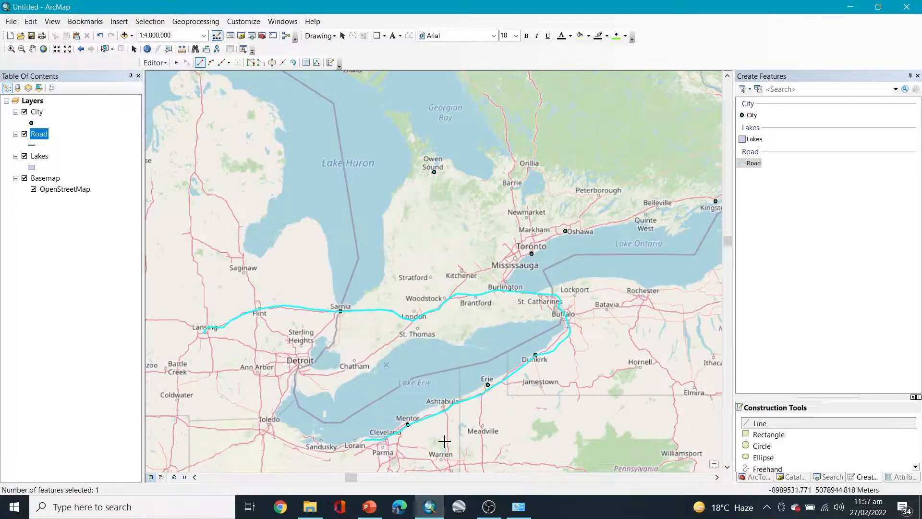
- Save the Road line edits and stop the edit session
{"action": "left_click", "coordinate": [159, 62]}
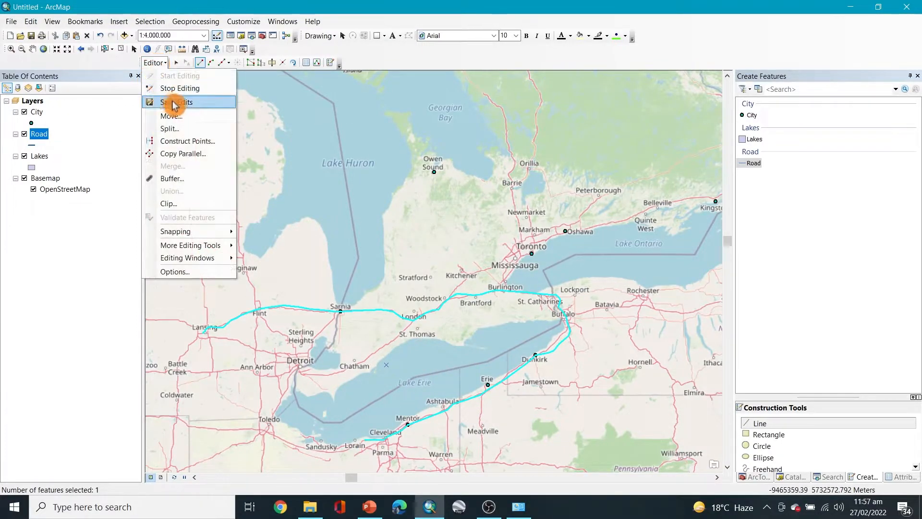
{"action": "left_click", "coordinate": [177, 109]}
{"action": "left_click", "coordinate": [156, 63]}
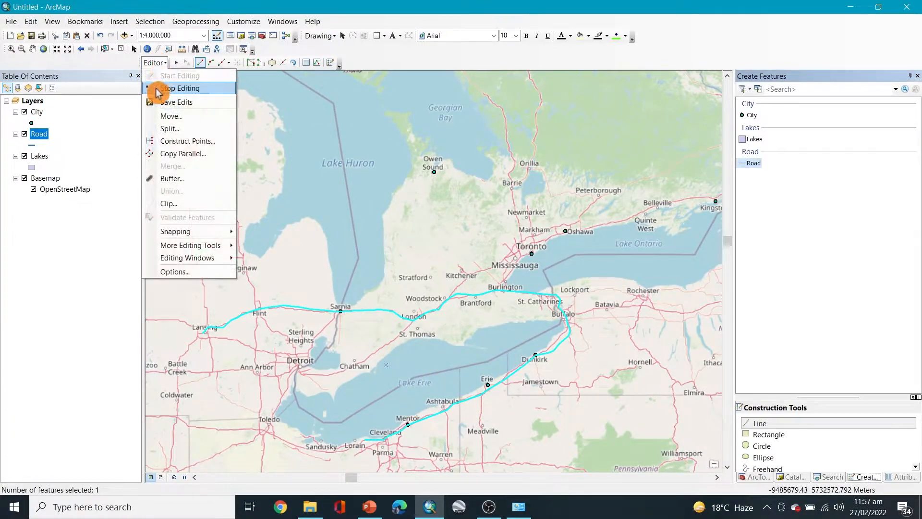
{"action": "left_click", "coordinate": [178, 89]}
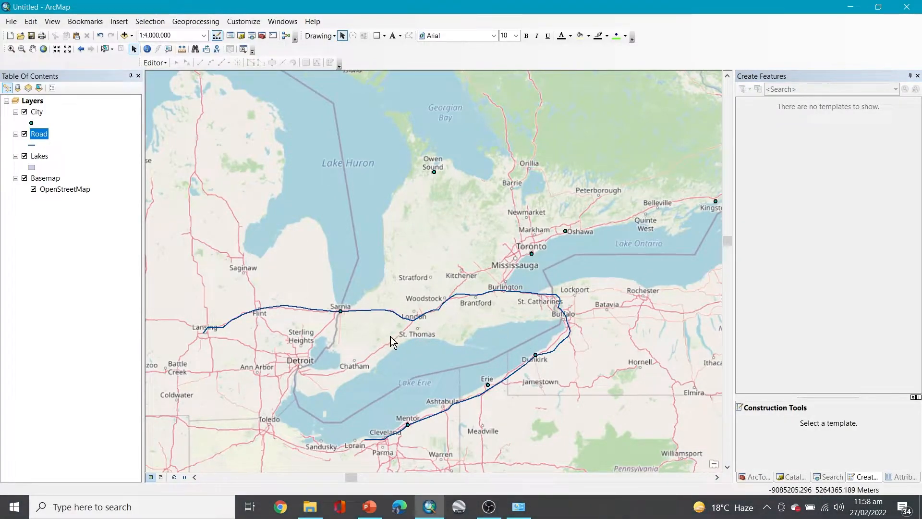
- Select the Lakes layer, start another edit session and continue past the spatial reference notice
{"action": "left_click", "coordinate": [44, 160]}
{"action": "left_click", "coordinate": [159, 64]}
{"action": "left_click", "coordinate": [178, 76]}
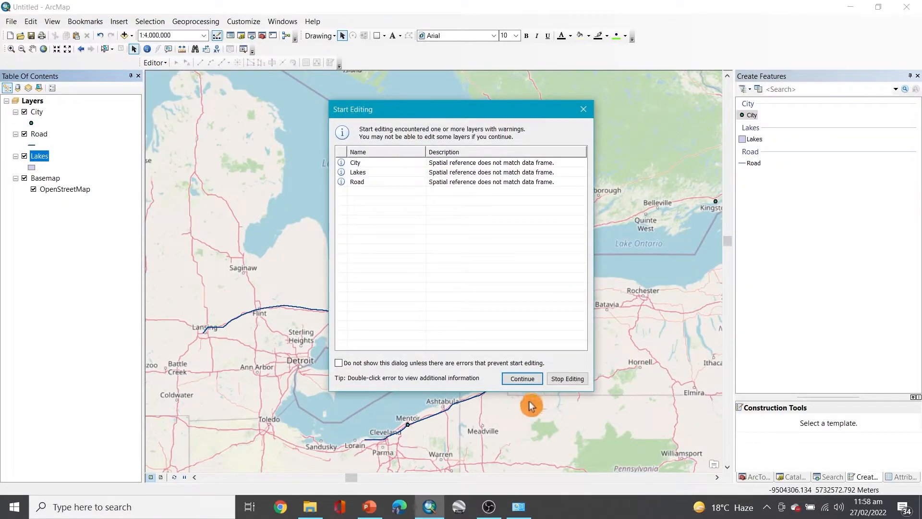
{"action": "left_click", "coordinate": [528, 379]}
- Start a Lakes polygon along Lake Erie's shore from south of Detroit past Toledo and Sandusky, undoing the last vertices near Lorain
{"action": "left_click", "coordinate": [753, 139]}
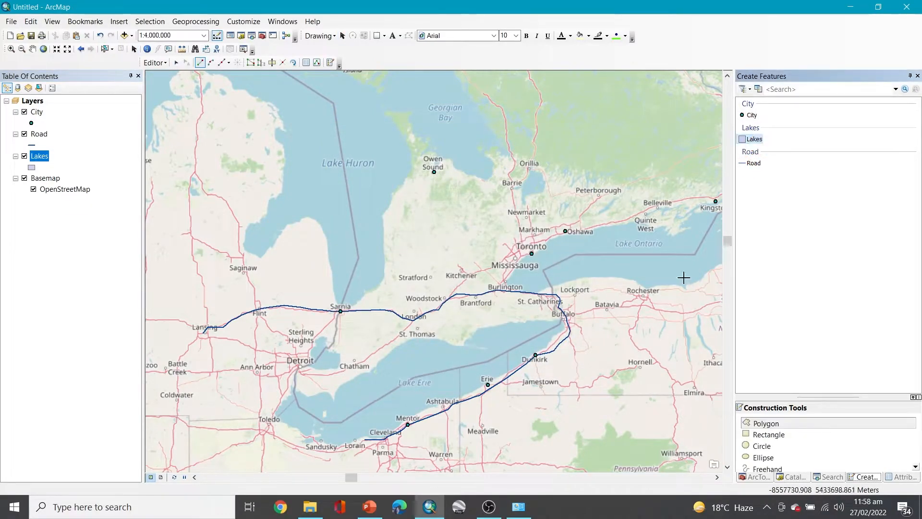
{"action": "left_click", "coordinate": [766, 424]}
{"action": "left_click", "coordinate": [292, 385]}
{"action": "left_click", "coordinate": [288, 398]}
{"action": "left_click", "coordinate": [284, 404]}
{"action": "left_click", "coordinate": [281, 406]}
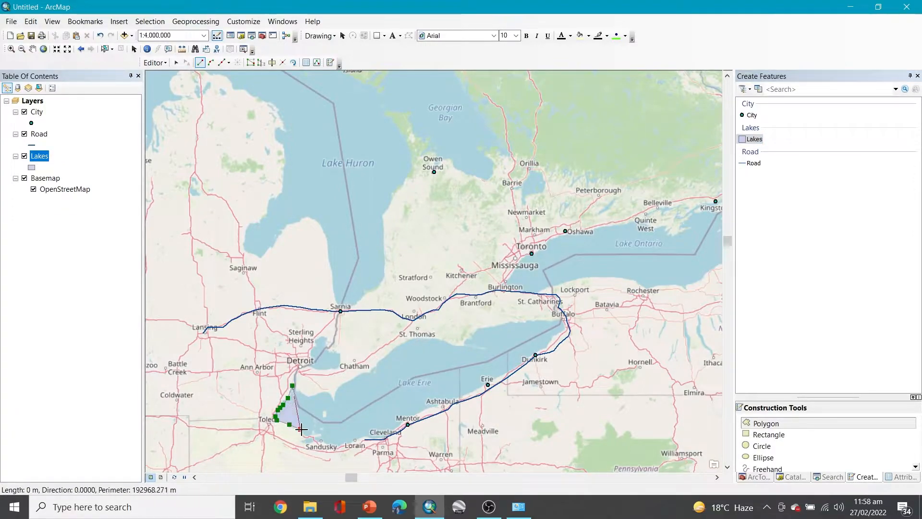
{"action": "left_click", "coordinate": [321, 440]}
{"action": "left_click", "coordinate": [328, 442]}
{"action": "left_click", "coordinate": [337, 444]}
{"action": "left_click", "coordinate": [350, 445]}
{"action": "left_click", "coordinate": [365, 440]}
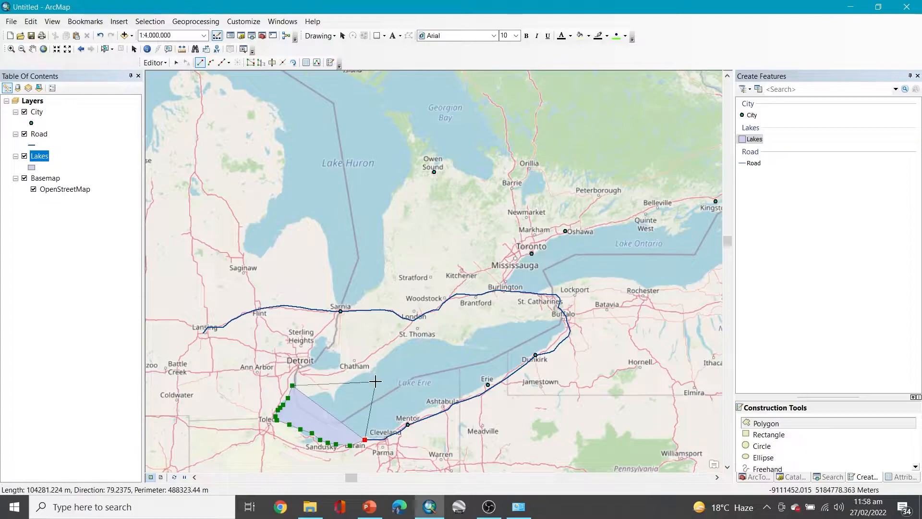
{"action": "key", "text": "ctrl+z"}
{"action": "key", "text": "ctrl+z"}
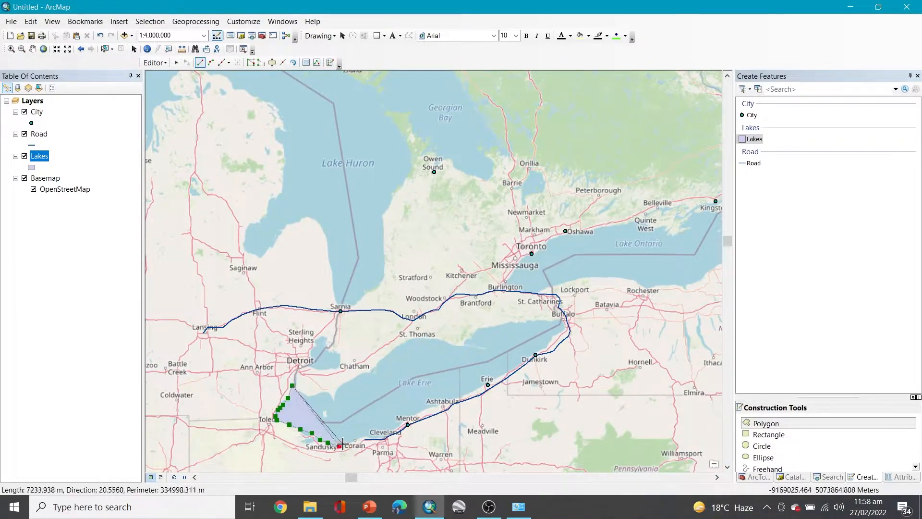
- Complete the Lake Erie polygon along the shore past Mentor, Erie, Dunkirk and Buffalo, back via St. Thomas to south of Detroit, and finish the sketch
{"action": "left_click", "coordinate": [391, 434]}
{"action": "left_click", "coordinate": [396, 425]}
{"action": "left_click", "coordinate": [399, 423]}
{"action": "left_click", "coordinate": [403, 421]}
{"action": "left_click", "coordinate": [410, 417]}
{"action": "left_click", "coordinate": [415, 413]}
{"action": "left_click", "coordinate": [423, 409]}
{"action": "left_click", "coordinate": [430, 405]}
{"action": "left_click", "coordinate": [447, 399]}
{"action": "left_click", "coordinate": [453, 398]}
{"action": "left_click", "coordinate": [461, 395]}
{"action": "left_click", "coordinate": [473, 388]}
{"action": "left_click", "coordinate": [481, 384]}
{"action": "left_click", "coordinate": [488, 380]}
{"action": "left_click", "coordinate": [498, 373]}
{"action": "left_click", "coordinate": [503, 370]}
{"action": "left_click", "coordinate": [509, 367]}
{"action": "left_click", "coordinate": [514, 363]}
{"action": "left_click", "coordinate": [524, 358]}
{"action": "left_click", "coordinate": [536, 354]}
{"action": "left_click", "coordinate": [541, 347]}
{"action": "left_click", "coordinate": [545, 343]}
{"action": "left_click", "coordinate": [549, 341]}
{"action": "left_click", "coordinate": [553, 338]}
{"action": "left_click", "coordinate": [558, 335]}
{"action": "left_click", "coordinate": [563, 327]}
{"action": "left_click", "coordinate": [567, 321]}
{"action": "left_click", "coordinate": [561, 319]}
{"action": "left_click", "coordinate": [547, 321]}
{"action": "left_click", "coordinate": [539, 322]}
{"action": "left_click", "coordinate": [523, 325]}
{"action": "left_click", "coordinate": [507, 327]}
{"action": "left_click", "coordinate": [497, 327]}
{"action": "left_click", "coordinate": [488, 327]}
{"action": "left_click", "coordinate": [477, 328]}
{"action": "left_click", "coordinate": [468, 337]}
{"action": "left_click", "coordinate": [463, 344]}
{"action": "left_click", "coordinate": [448, 340]}
{"action": "left_click", "coordinate": [440, 337]}
{"action": "left_click", "coordinate": [430, 335]}
{"action": "left_click", "coordinate": [416, 337]}
{"action": "left_click", "coordinate": [409, 341]}
{"action": "left_click", "coordinate": [396, 350]}
{"action": "left_click", "coordinate": [387, 357]}
{"action": "left_click", "coordinate": [374, 368]}
{"action": "left_click", "coordinate": [367, 374]}
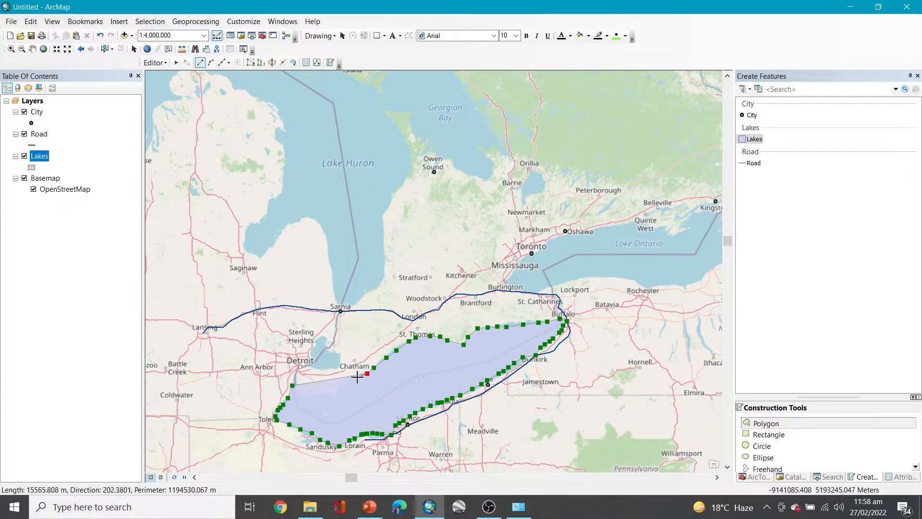
{"action": "left_click", "coordinate": [315, 396]}
{"action": "left_click", "coordinate": [308, 395]}
{"action": "left_click", "coordinate": [295, 389]}
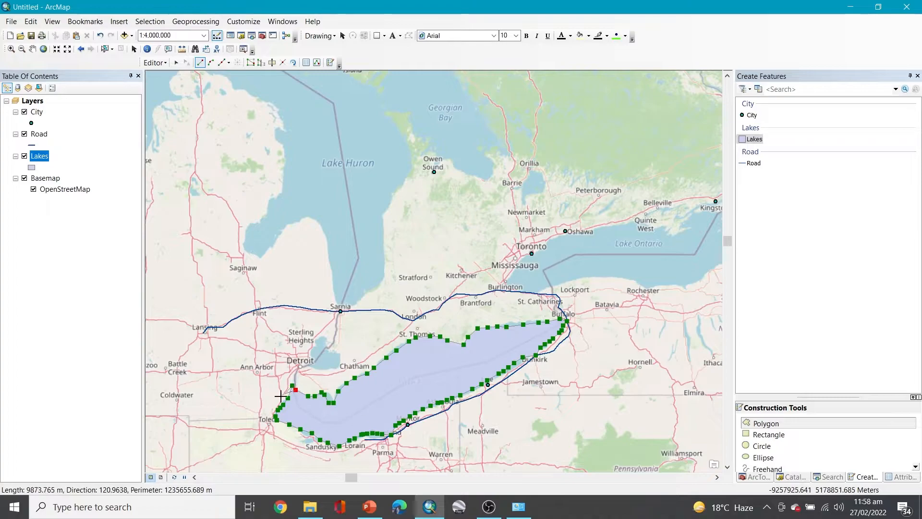
{"action": "right_click", "coordinate": [294, 407]}
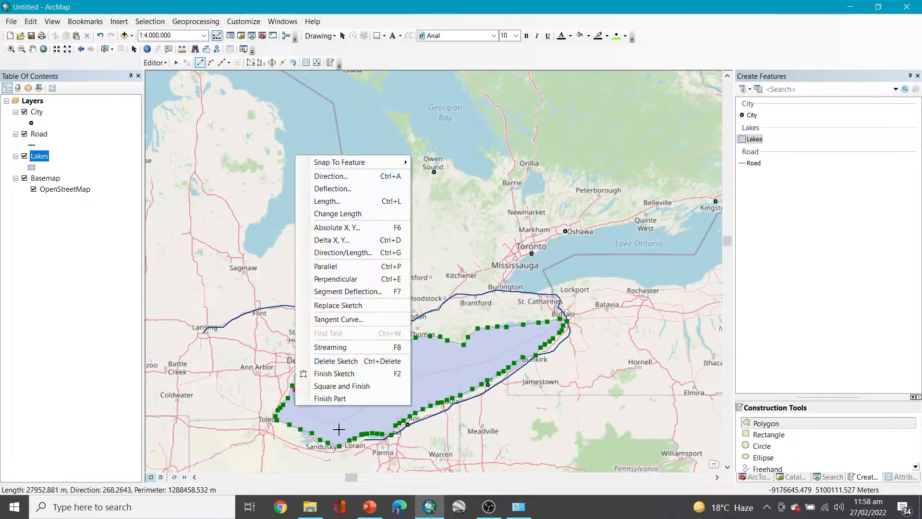
{"action": "left_click", "coordinate": [350, 375]}
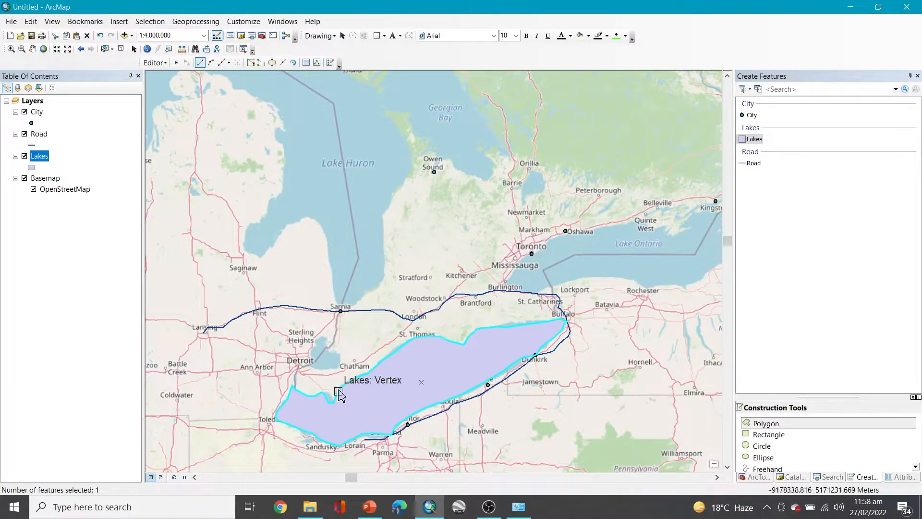
- Digitize a Lake Ontario polygon in the Lakes layer along the shore from Burlington past Rochester, Kingston, Oshawa and Toronto, and finish the sketch
{"action": "left_click", "coordinate": [512, 285]}
{"action": "left_click", "coordinate": [521, 292]}
{"action": "left_click", "coordinate": [538, 293]}
{"action": "left_click", "coordinate": [541, 289]}
{"action": "left_click", "coordinate": [548, 285]}
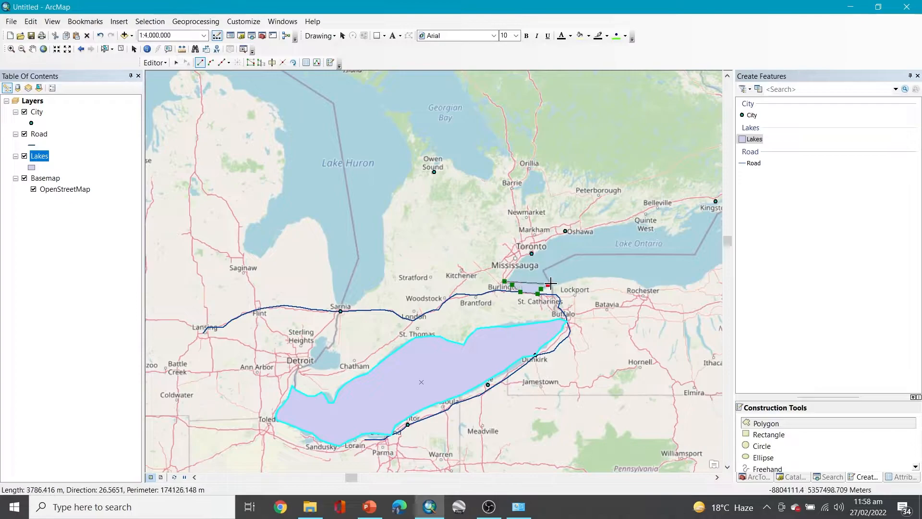
{"action": "left_click", "coordinate": [605, 278]}
{"action": "left_click", "coordinate": [618, 277]}
{"action": "left_click", "coordinate": [636, 278]}
{"action": "left_click", "coordinate": [646, 282]}
{"action": "left_click", "coordinate": [662, 288]}
{"action": "left_click", "coordinate": [677, 284]}
{"action": "left_click", "coordinate": [697, 281]}
{"action": "left_click", "coordinate": [710, 273]}
{"action": "left_click", "coordinate": [714, 267]}
{"action": "left_click", "coordinate": [717, 264]}
{"action": "left_click", "coordinate": [719, 260]}
{"action": "left_click", "coordinate": [720, 256]}
{"action": "left_click", "coordinate": [719, 249]}
{"action": "left_click", "coordinate": [717, 239]}
{"action": "left_click", "coordinate": [718, 228]}
{"action": "left_click", "coordinate": [720, 219]}
{"action": "left_click", "coordinate": [712, 208]}
{"action": "left_click", "coordinate": [693, 210]}
{"action": "left_click", "coordinate": [686, 217]}
{"action": "left_click", "coordinate": [676, 219]}
{"action": "left_click", "coordinate": [661, 219]}
{"action": "left_click", "coordinate": [648, 221]}
{"action": "left_click", "coordinate": [639, 222]}
{"action": "left_click", "coordinate": [626, 223]}
{"action": "left_click", "coordinate": [606, 225]}
{"action": "left_click", "coordinate": [593, 229]}
{"action": "left_click", "coordinate": [577, 231]}
{"action": "left_click", "coordinate": [566, 231]}
{"action": "left_click", "coordinate": [552, 239]}
{"action": "left_click", "coordinate": [543, 248]}
{"action": "left_click", "coordinate": [527, 258]}
{"action": "left_click", "coordinate": [508, 265]}
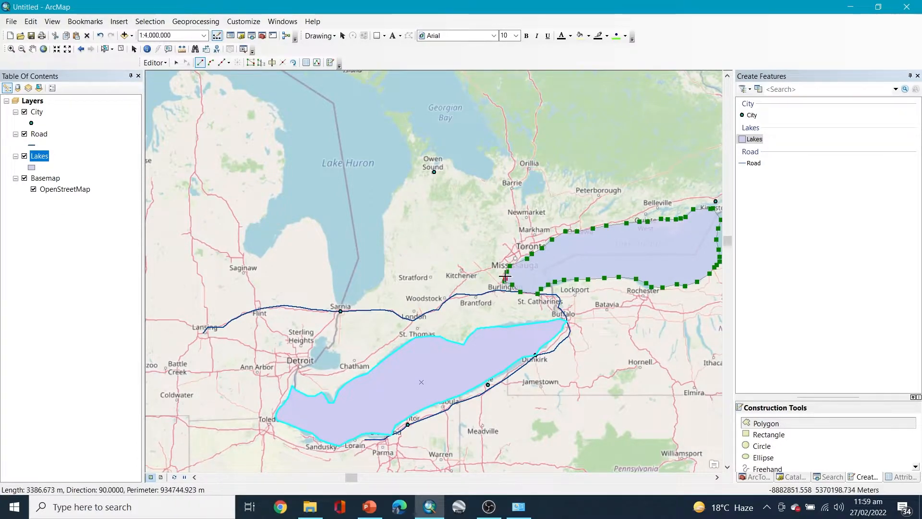
{"action": "right_click", "coordinate": [524, 273]}
{"action": "left_click", "coordinate": [574, 247]}
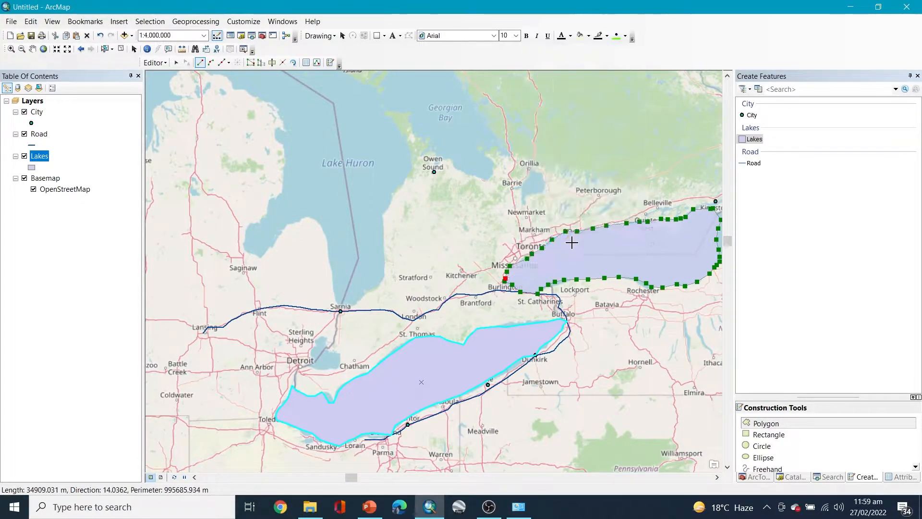
- Digitize a Lake Huron polygon in the Lakes layer from Sarnia around Saginaw Bay, across the north and down the eastern shore, and finish the sketch
{"action": "left_click", "coordinate": [351, 302]}
{"action": "left_click", "coordinate": [347, 311]}
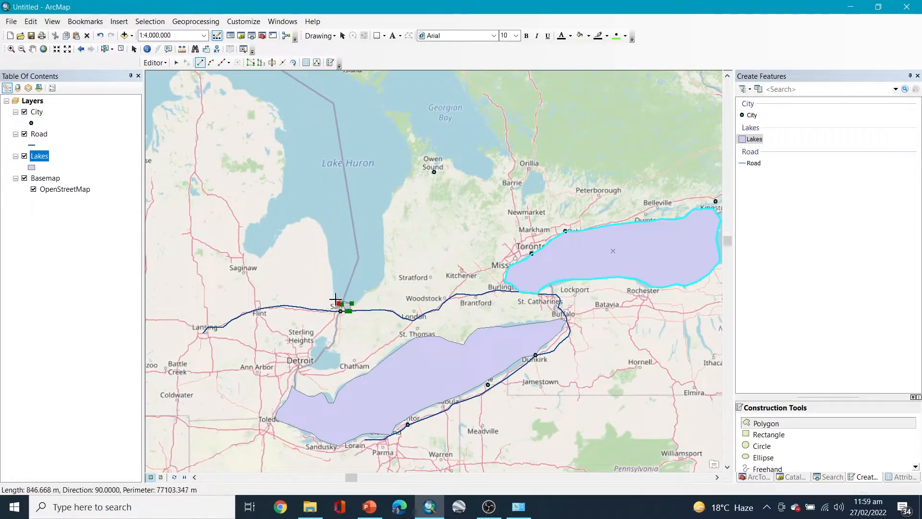
{"action": "left_click", "coordinate": [300, 217]}
{"action": "left_click", "coordinate": [275, 243]}
{"action": "left_click", "coordinate": [267, 253]}
{"action": "left_click", "coordinate": [250, 251]}
{"action": "left_click", "coordinate": [245, 231]}
{"action": "left_click", "coordinate": [259, 214]}
{"action": "left_click", "coordinate": [272, 196]}
{"action": "left_click", "coordinate": [282, 168]}
{"action": "left_click", "coordinate": [278, 137]}
{"action": "left_click", "coordinate": [269, 118]}
{"action": "left_click", "coordinate": [271, 97]}
{"action": "left_click", "coordinate": [228, 88]}
{"action": "left_click", "coordinate": [209, 75]}
{"action": "left_click", "coordinate": [252, 73]}
{"action": "left_click", "coordinate": [272, 74]}
{"action": "left_click", "coordinate": [311, 74]}
{"action": "left_click", "coordinate": [337, 75]}
{"action": "left_click", "coordinate": [355, 77]}
{"action": "left_click", "coordinate": [366, 85]}
{"action": "left_click", "coordinate": [380, 105]}
{"action": "left_click", "coordinate": [393, 124]}
{"action": "left_click", "coordinate": [408, 152]}
{"action": "left_click", "coordinate": [411, 169]}
{"action": "left_click", "coordinate": [401, 183]}
{"action": "left_click", "coordinate": [395, 194]}
{"action": "left_click", "coordinate": [388, 215]}
{"action": "left_click", "coordinate": [387, 231]}
{"action": "left_click", "coordinate": [388, 251]}
{"action": "left_click", "coordinate": [389, 270]}
{"action": "left_click", "coordinate": [382, 283]}
{"action": "left_click", "coordinate": [364, 298]}
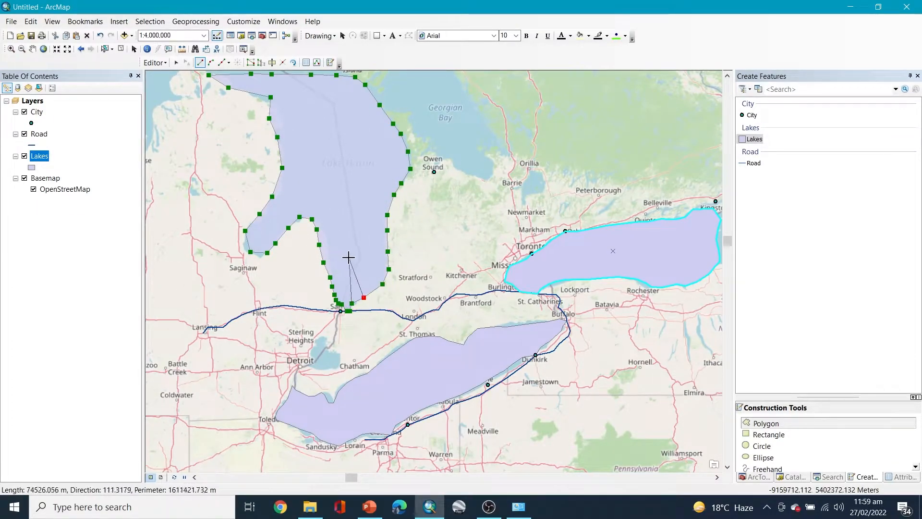
{"action": "right_click", "coordinate": [365, 210]}
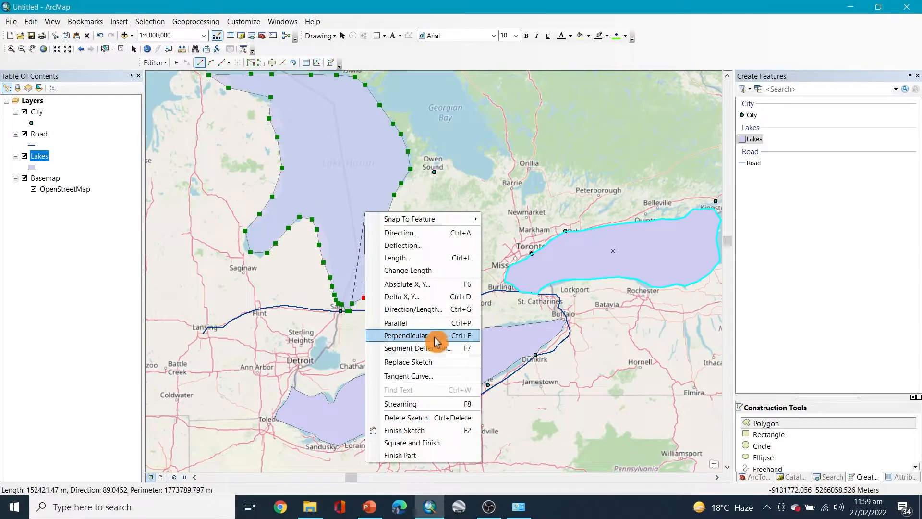
{"action": "left_click", "coordinate": [422, 432]}
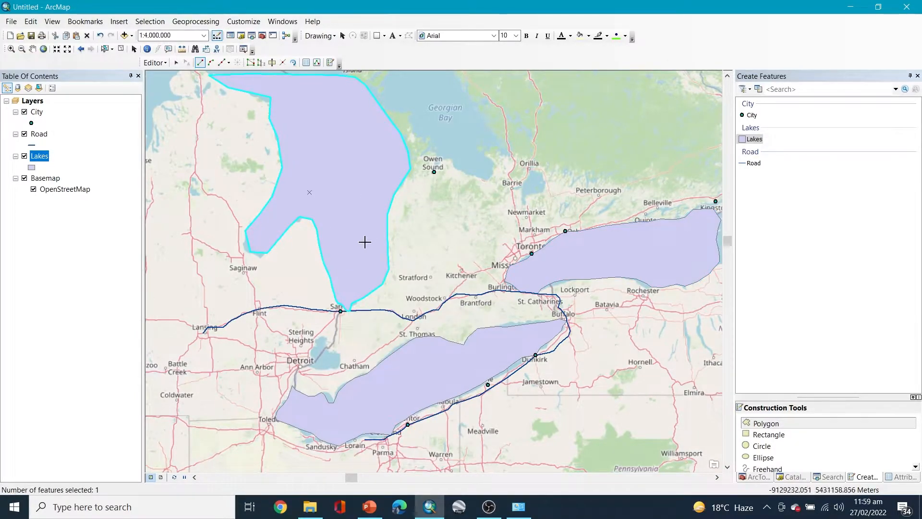
- Stop the Lakes edit session and save the edits
{"action": "left_click", "coordinate": [156, 63]}
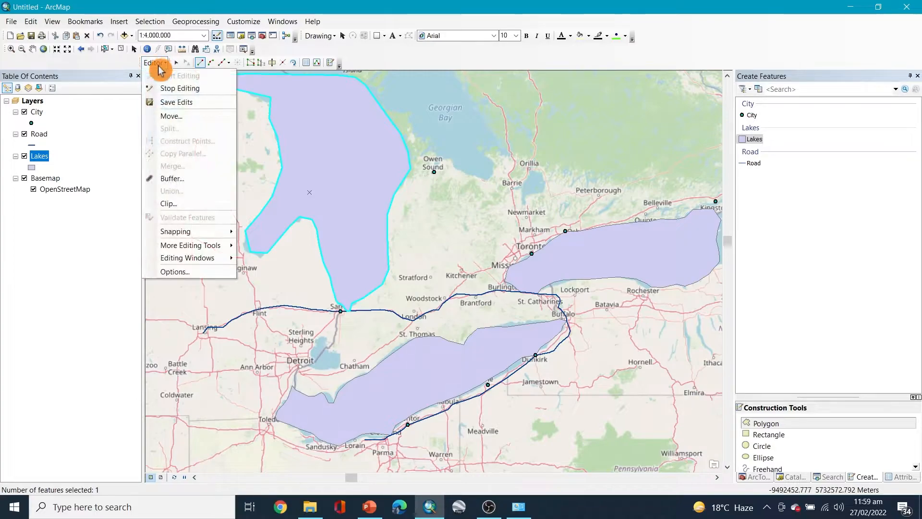
{"action": "left_click", "coordinate": [193, 92]}
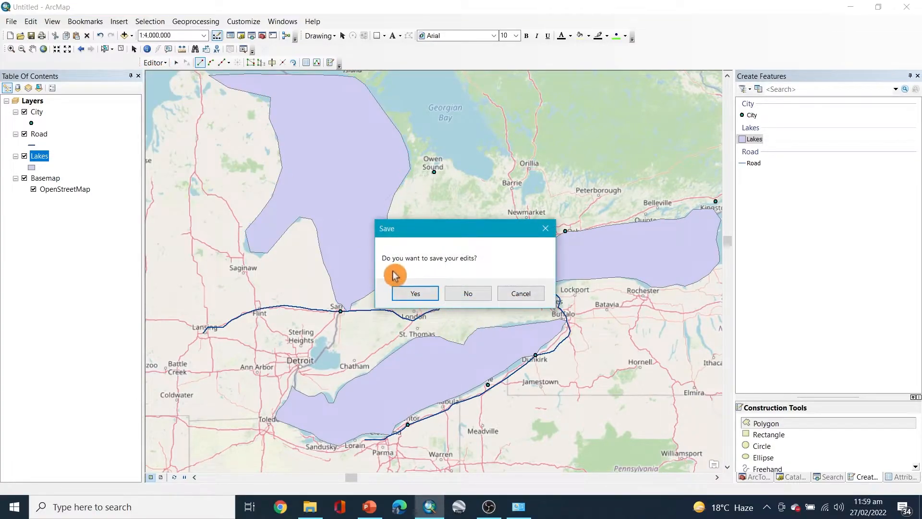
{"action": "left_click", "coordinate": [416, 294]}
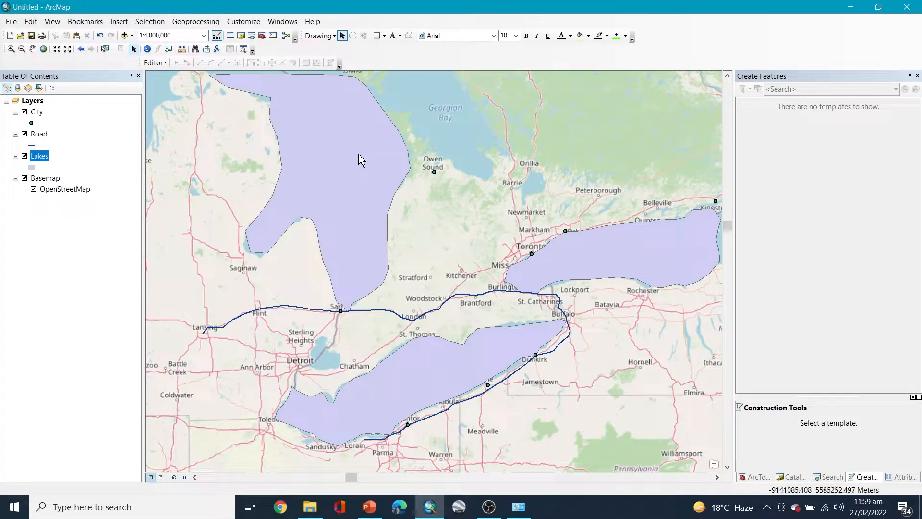
{"action": "left_click", "coordinate": [35, 121]}
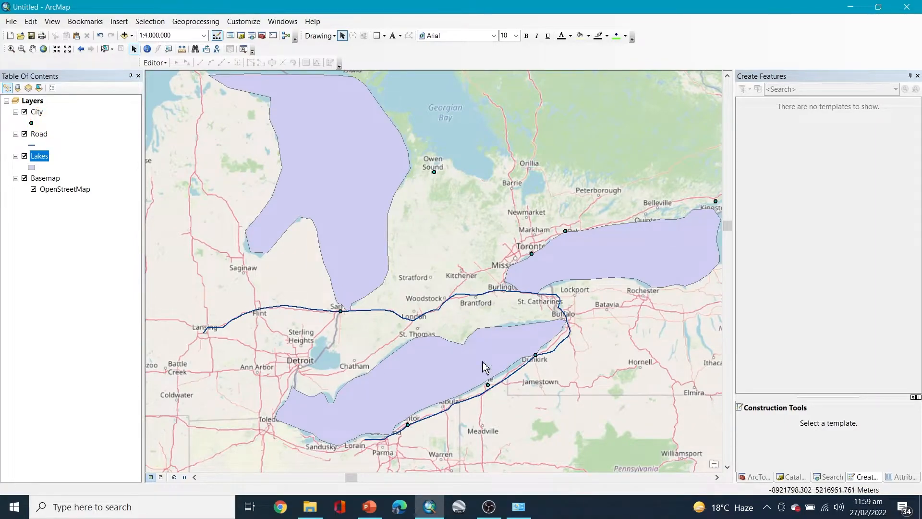
{"action": "left_click", "coordinate": [37, 114]}
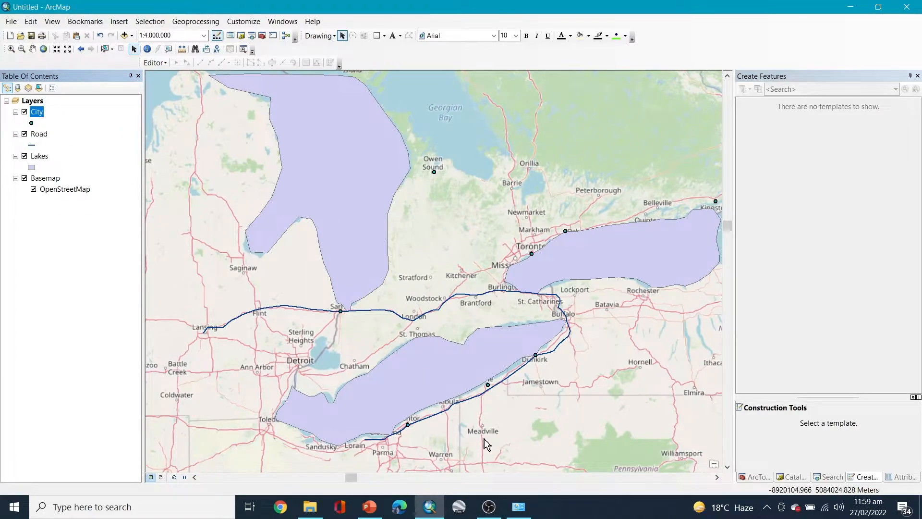
{"action": "left_click", "coordinate": [780, 338]}
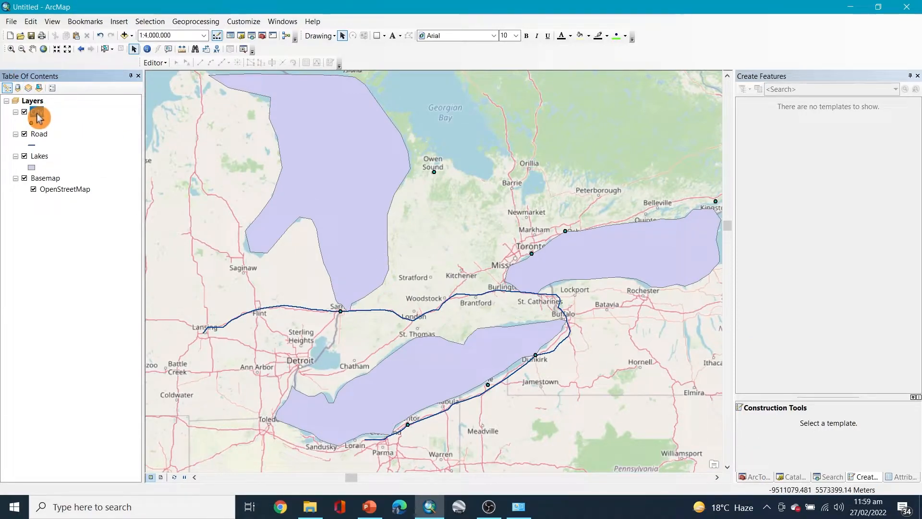
{"action": "right_click", "coordinate": [38, 118]}
{"action": "left_click", "coordinate": [8, 245]}
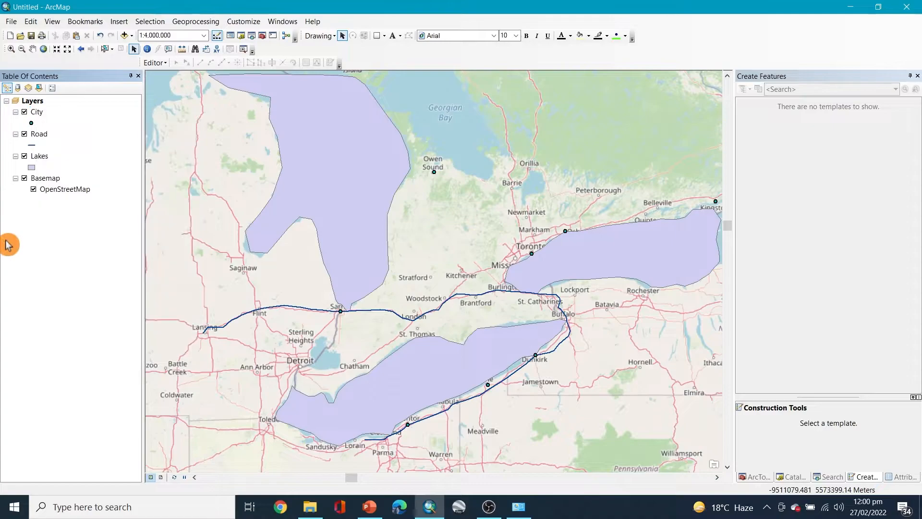
{"action": "left_click", "coordinate": [34, 114]}
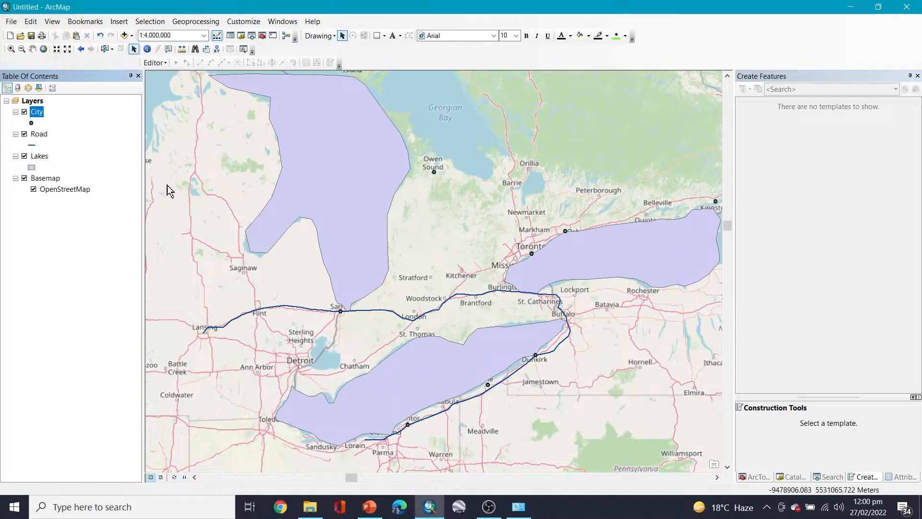
{"action": "left_click", "coordinate": [37, 114]}
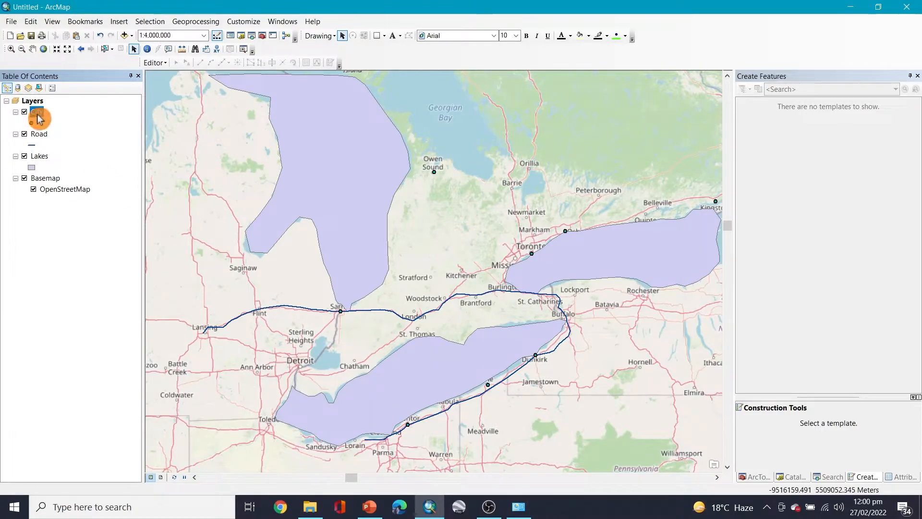
{"action": "right_click", "coordinate": [39, 118]}
{"action": "left_click", "coordinate": [117, 351]}
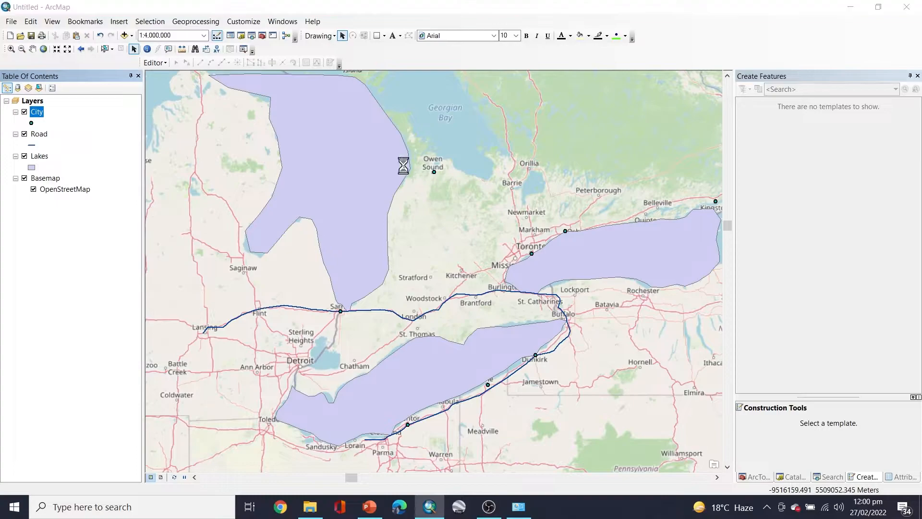
{"action": "left_click", "coordinate": [662, 108]}
- Open the City layer's attribute table and place its window clear of the layer list
{"action": "left_click", "coordinate": [53, 113]}
{"action": "right_click", "coordinate": [39, 114]}
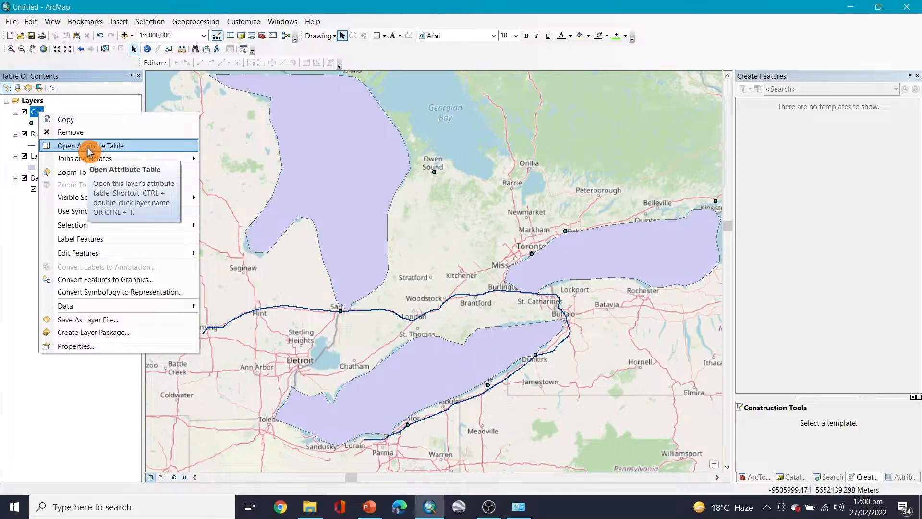
{"action": "left_click", "coordinate": [90, 146]}
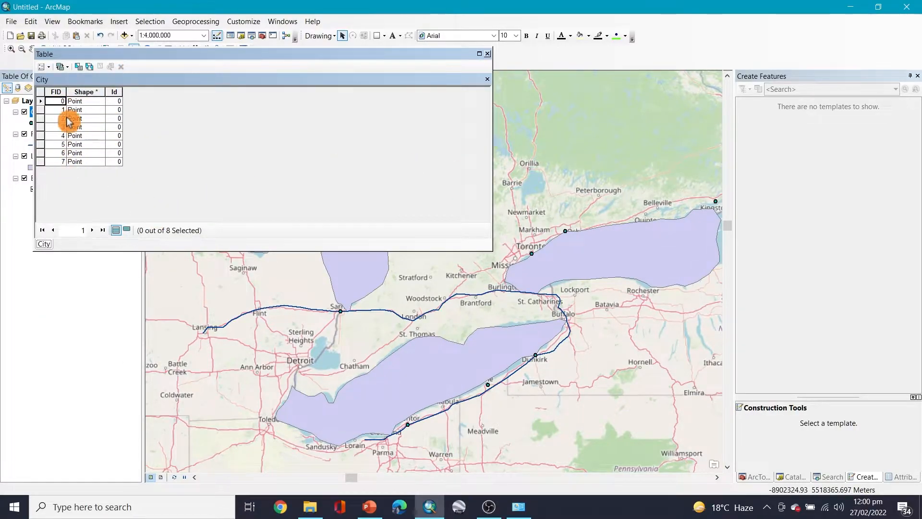
{"action": "left_click_drag", "start_coordinate": [302, 56], "coordinate": [428, 79]}
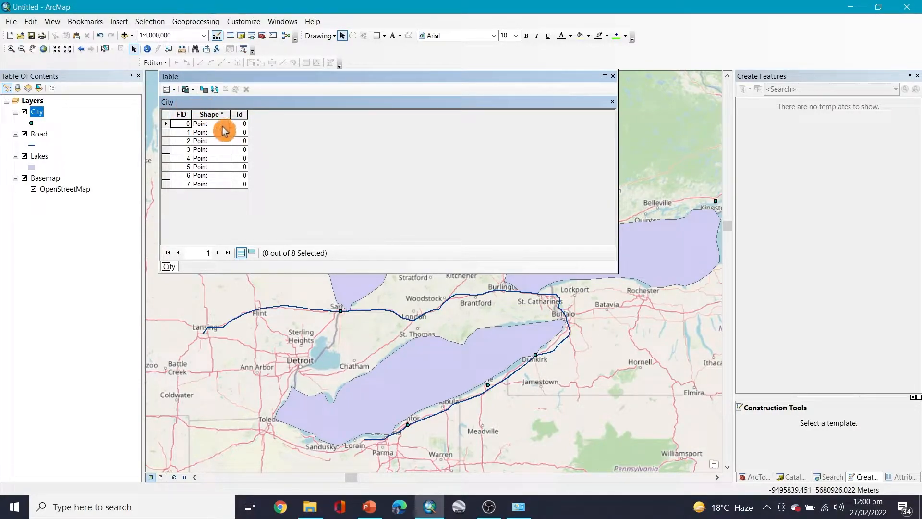
- Add a Text field named Names to the City attribute table and narrow its column
{"action": "left_click", "coordinate": [168, 89]}
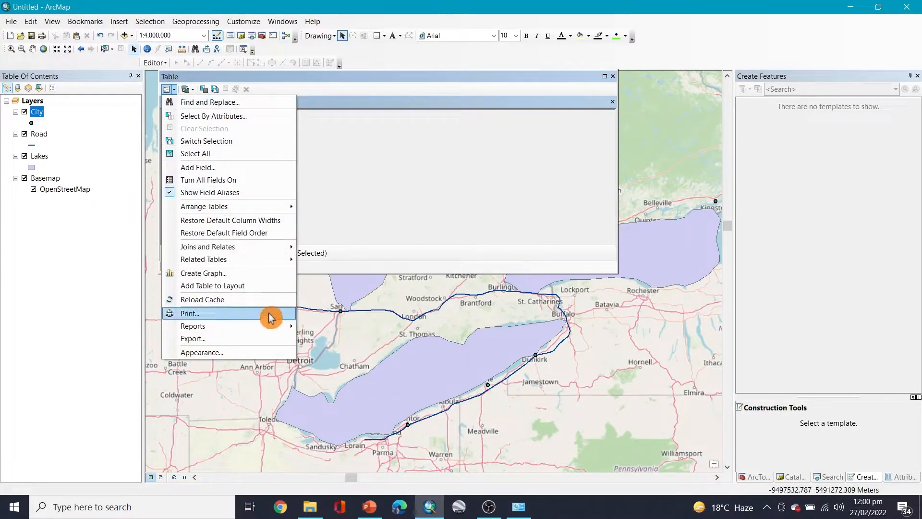
{"action": "left_click", "coordinate": [238, 168]}
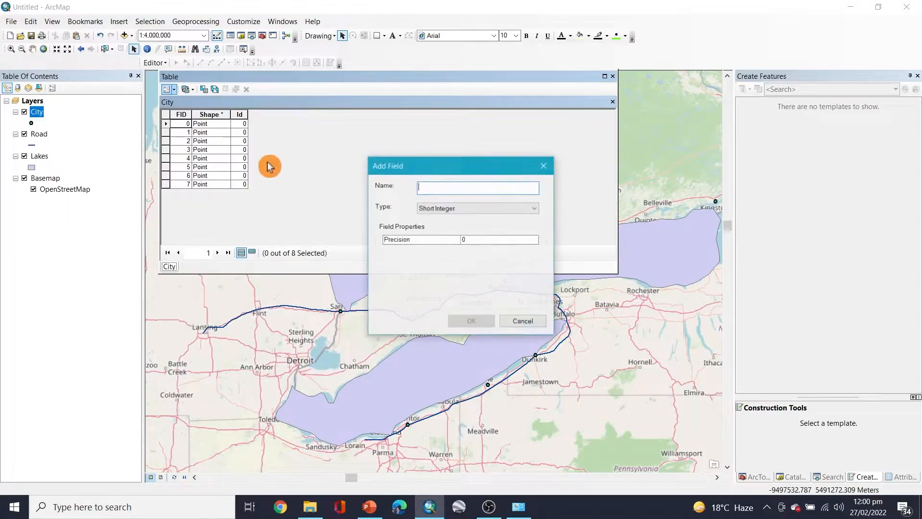
{"action": "left_click", "coordinate": [505, 209]}
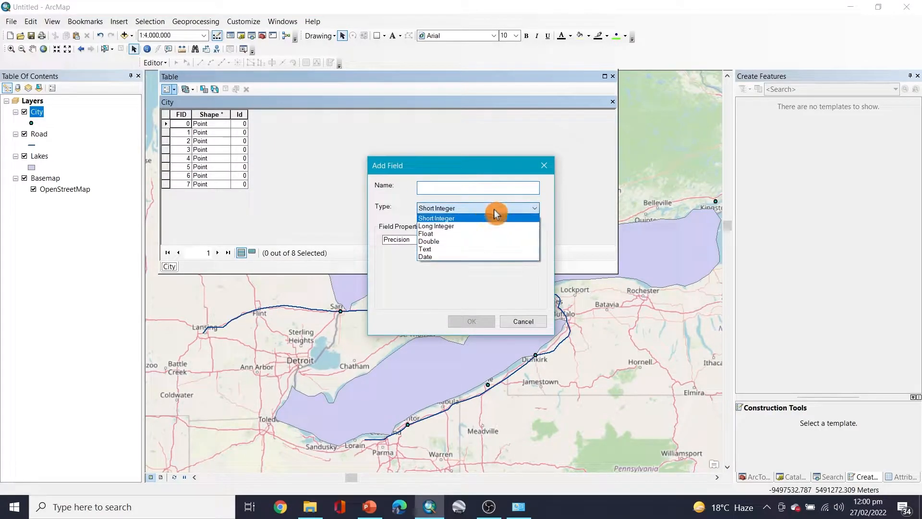
{"action": "left_click", "coordinate": [456, 247]}
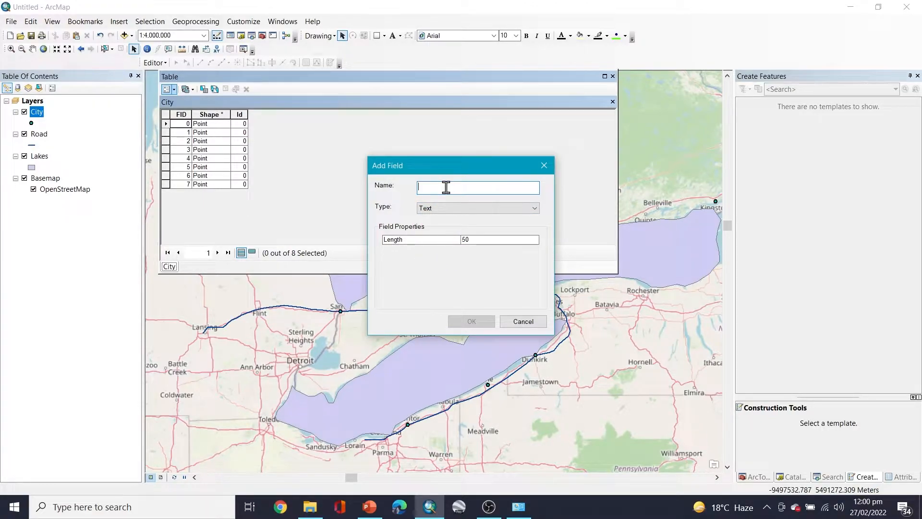
{"action": "type", "text": "Names"}
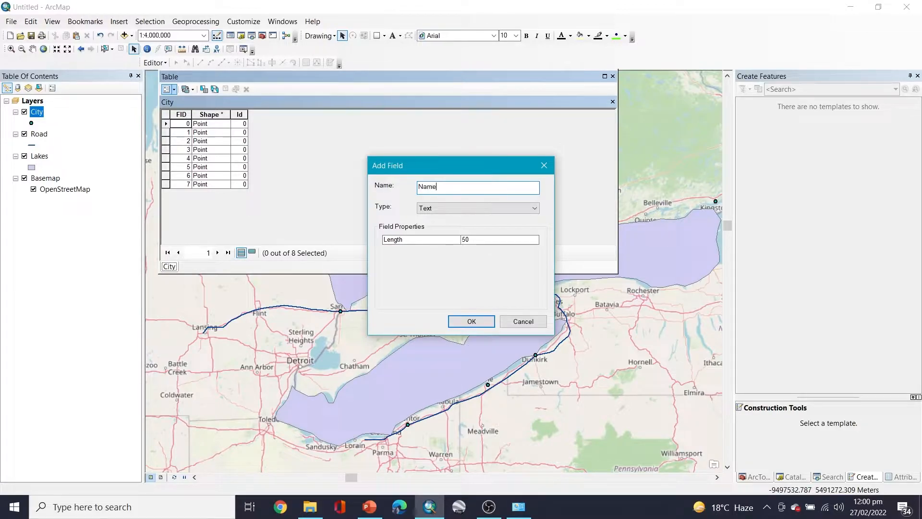
{"action": "left_click", "coordinate": [480, 321]}
{"action": "left_click", "coordinate": [356, 207]}
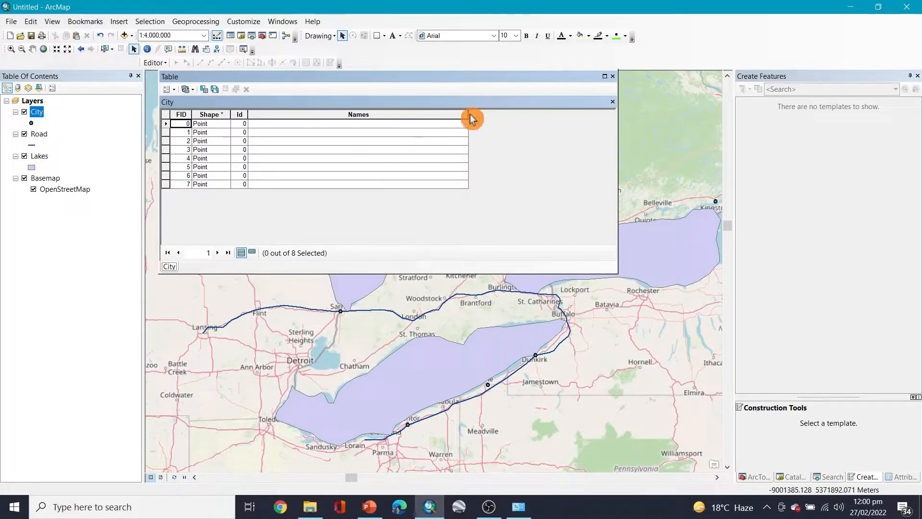
{"action": "left_click_drag", "start_coordinate": [468, 114], "coordinate": [323, 115]}
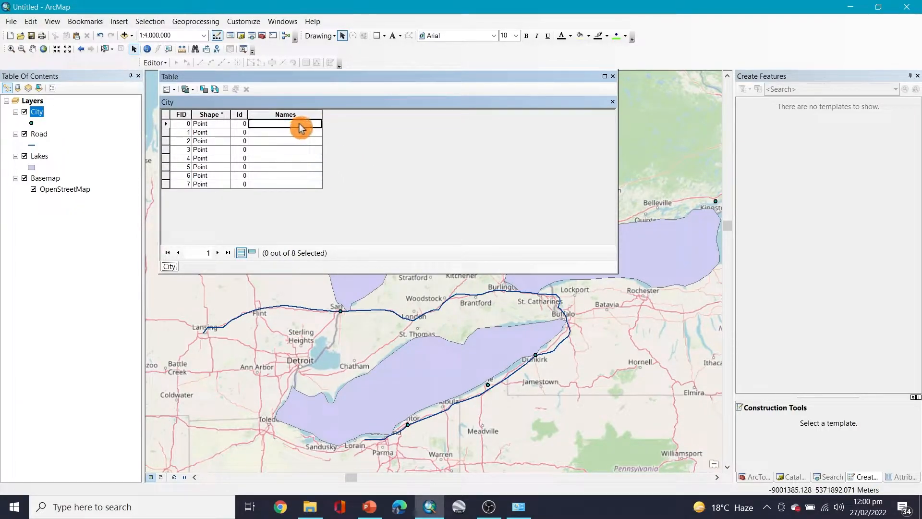
{"action": "left_click", "coordinate": [300, 141]}
{"action": "left_click", "coordinate": [298, 157]}
{"action": "left_click", "coordinate": [305, 166]}
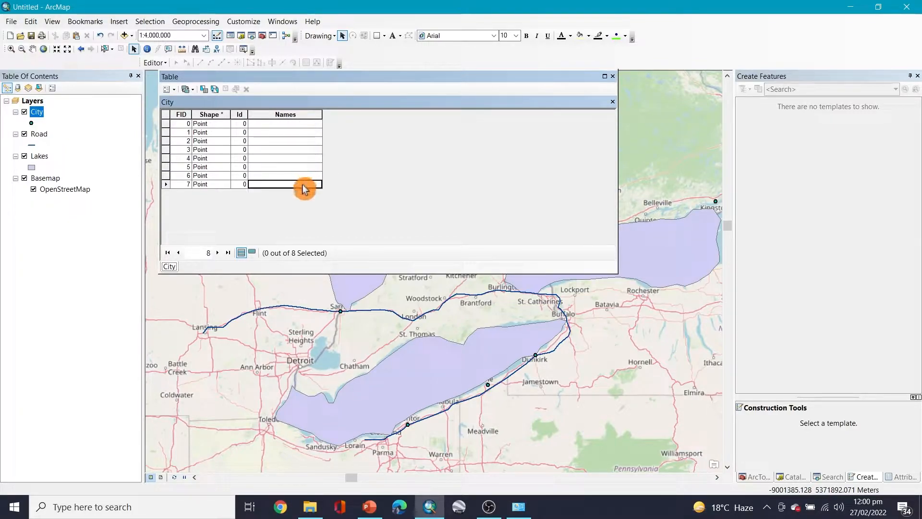
{"action": "left_click", "coordinate": [306, 158]}
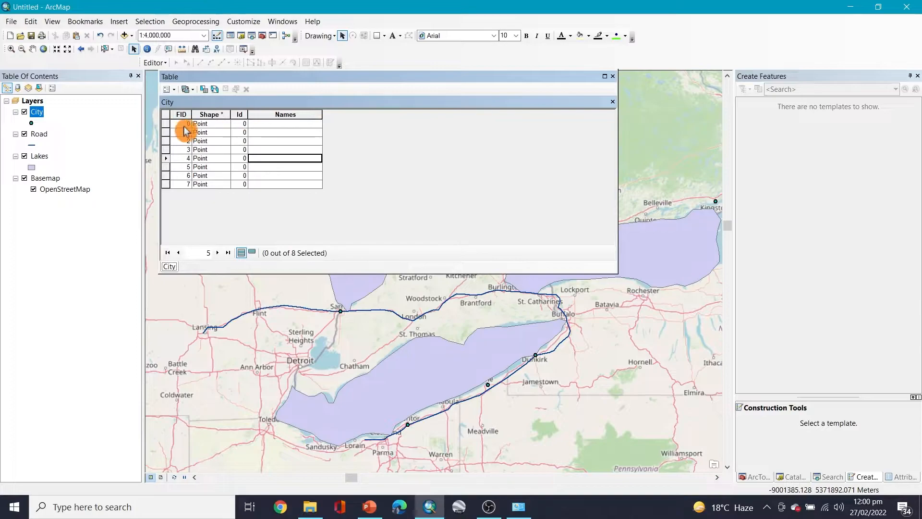
{"action": "left_click_drag", "start_coordinate": [319, 78], "coordinate": [290, 89]}
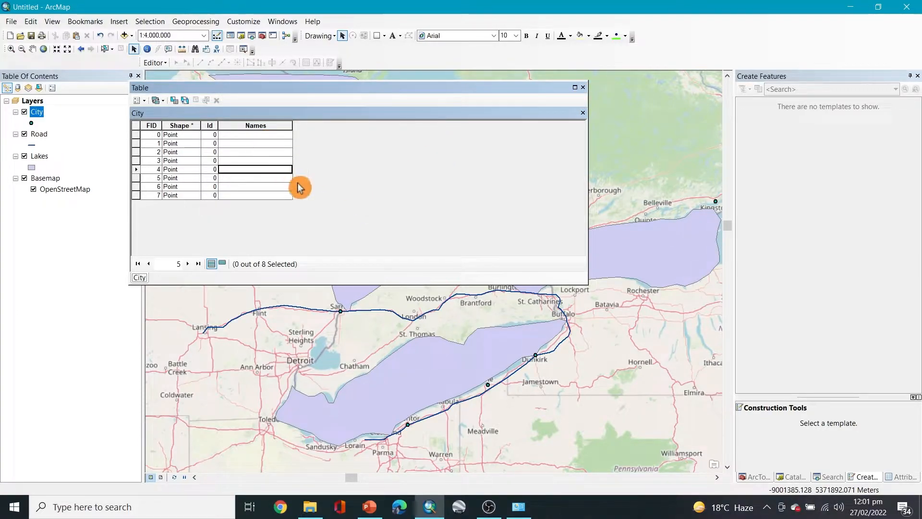
{"action": "left_click", "coordinate": [253, 136]}
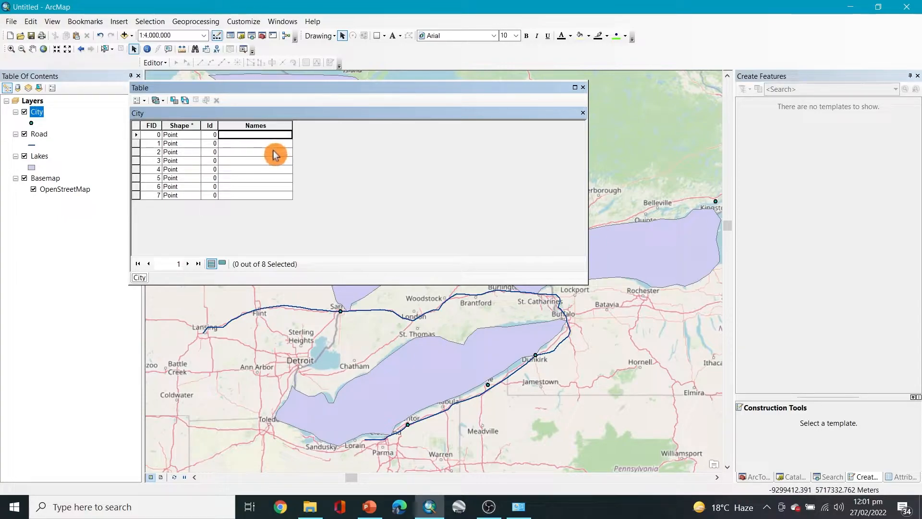
- Close the City table, start an edit session despite the spatial reference warnings, and show the feature attributes for editing
{"action": "left_click", "coordinate": [584, 88]}
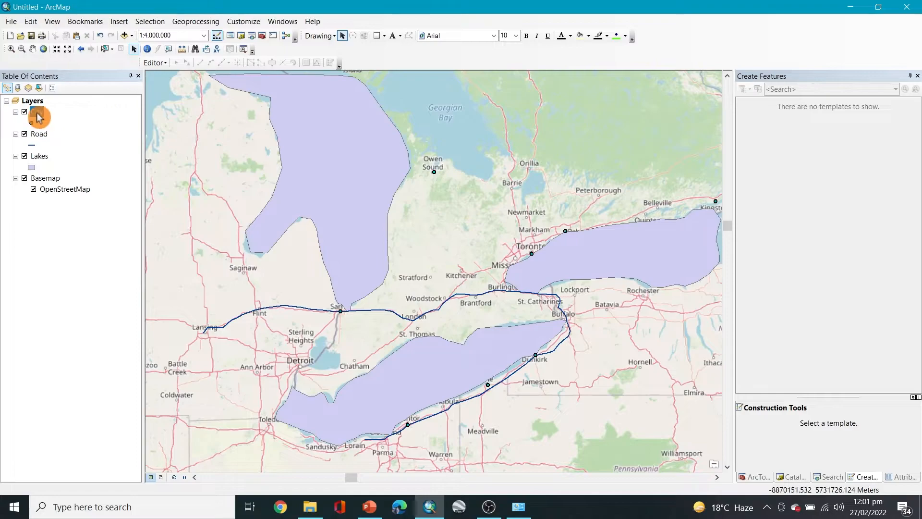
{"action": "left_click", "coordinate": [159, 64]}
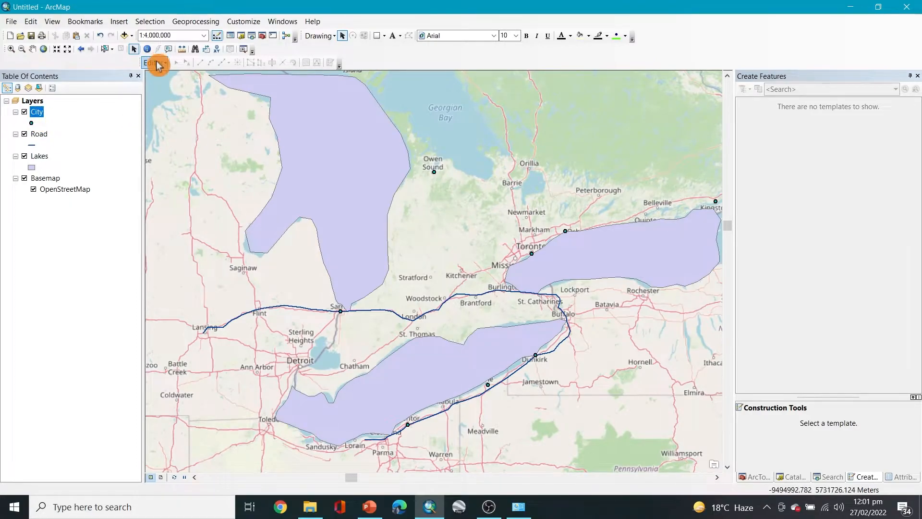
{"action": "left_click", "coordinate": [184, 79]}
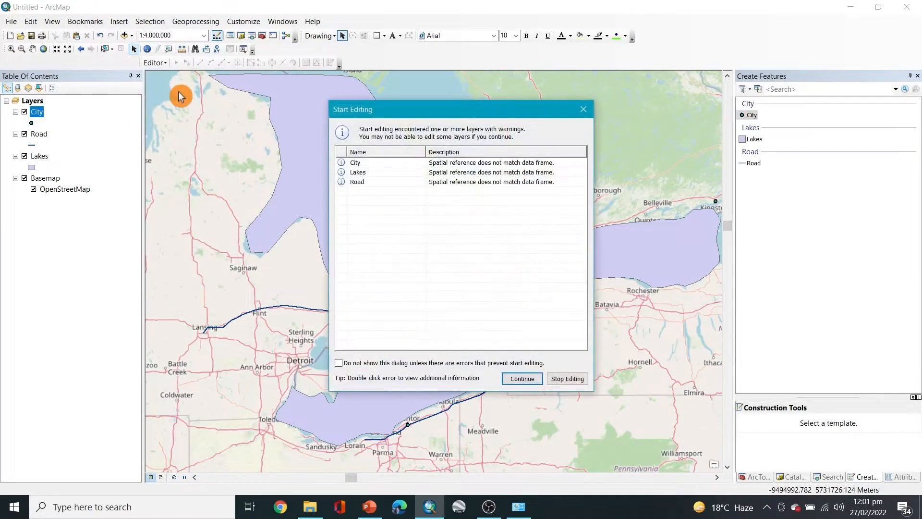
{"action": "left_click", "coordinate": [522, 378]}
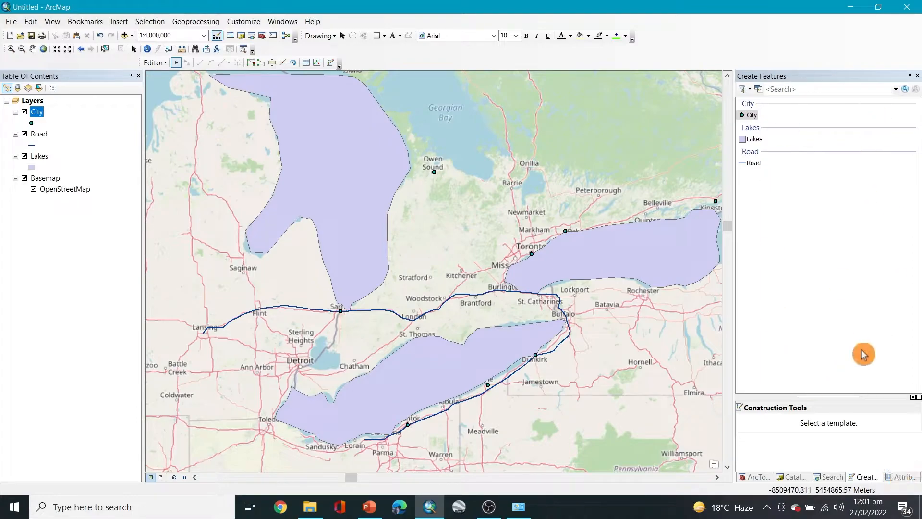
{"action": "left_click", "coordinate": [901, 476]}
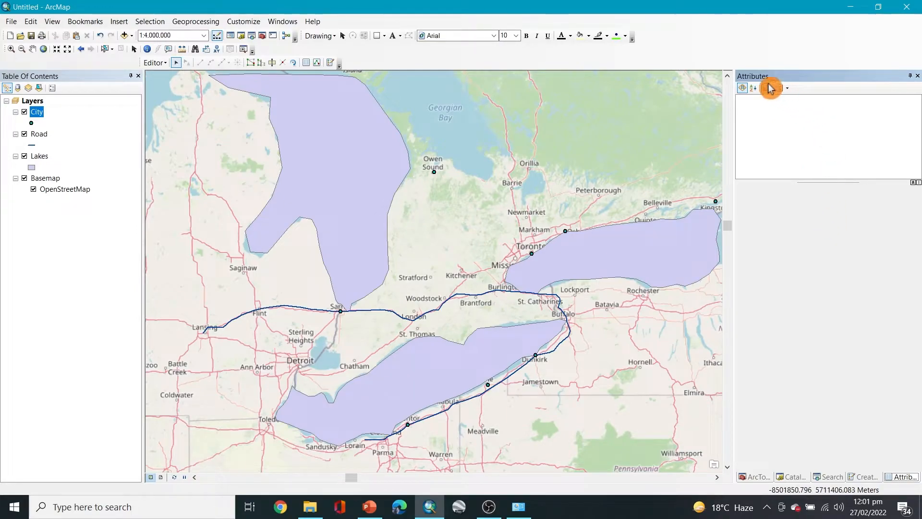
- Hide the Lakes layer to uncover the basemap labels and set the Names attribute of the city point at Mentor to Mentor
{"action": "left_click", "coordinate": [408, 426]}
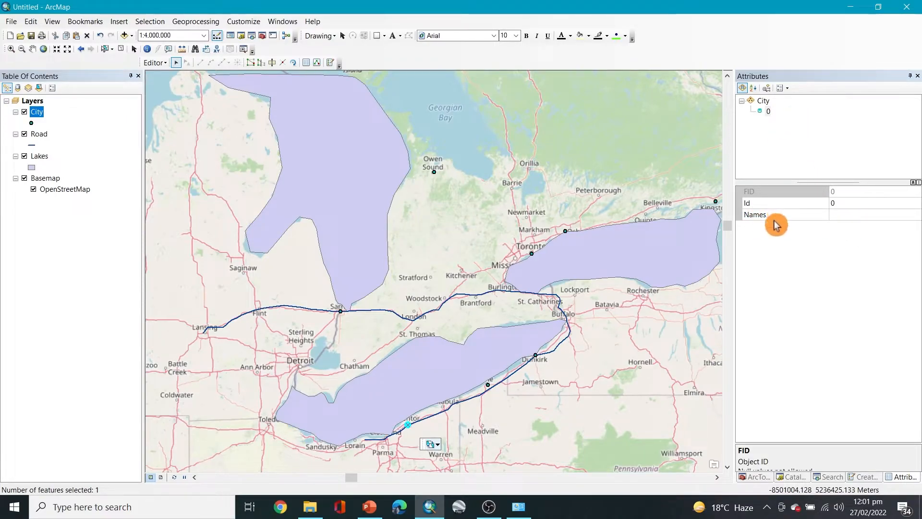
{"action": "left_click", "coordinate": [868, 216]}
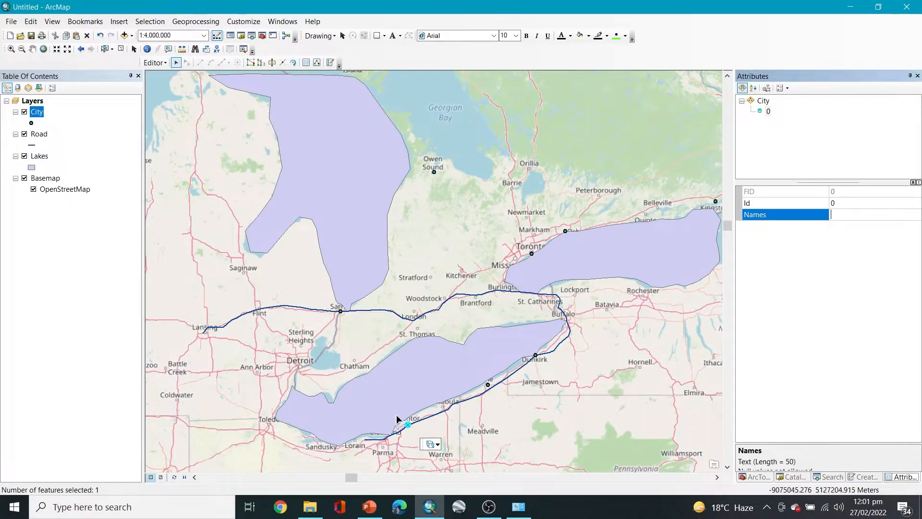
{"action": "left_click", "coordinate": [43, 180]}
{"action": "left_click", "coordinate": [24, 157]}
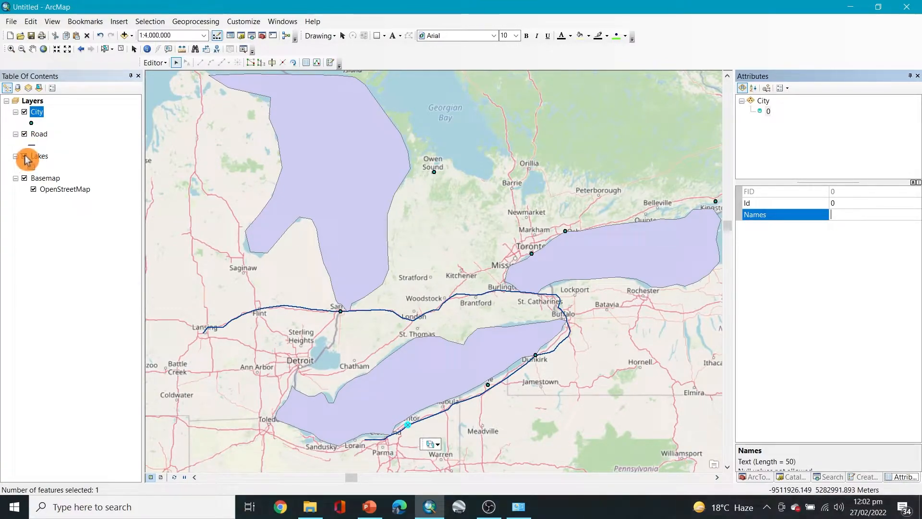
{"action": "left_click", "coordinate": [24, 156]}
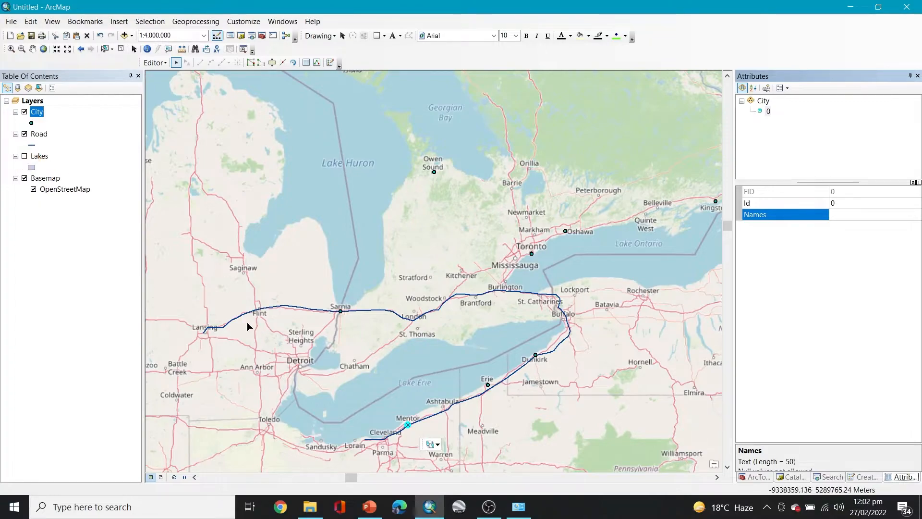
{"action": "left_click", "coordinate": [22, 150]}
{"action": "left_click", "coordinate": [878, 215]}
{"action": "type", "text": "Mentor"}
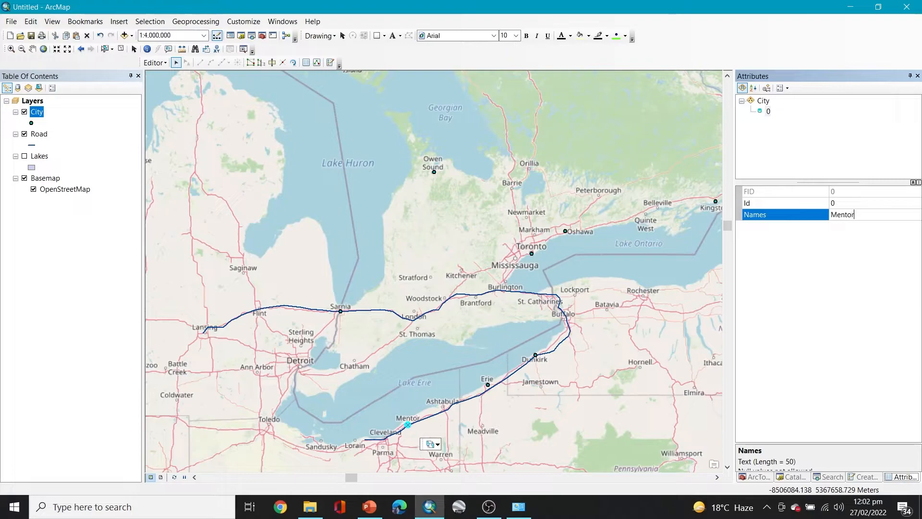
- Fill in the Names attribute of the next two city points along Lake Erie's southern shore as Erie and Dunkirk
{"action": "left_click", "coordinate": [488, 387]}
{"action": "left_click", "coordinate": [839, 214]}
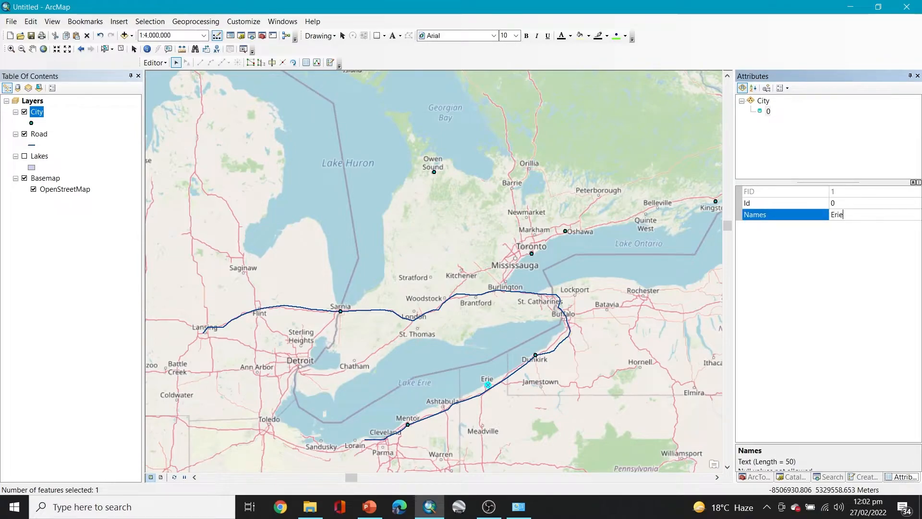
{"action": "left_click", "coordinate": [535, 355]}
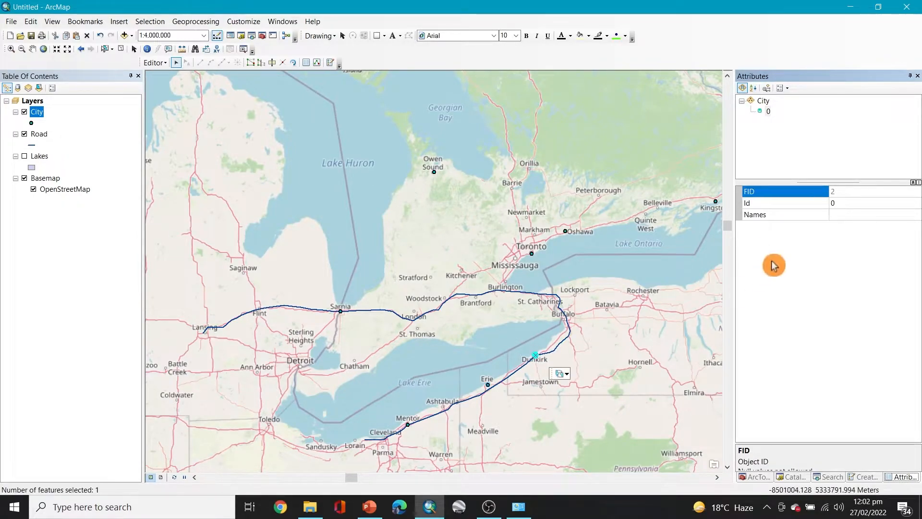
{"action": "left_click", "coordinate": [845, 215]}
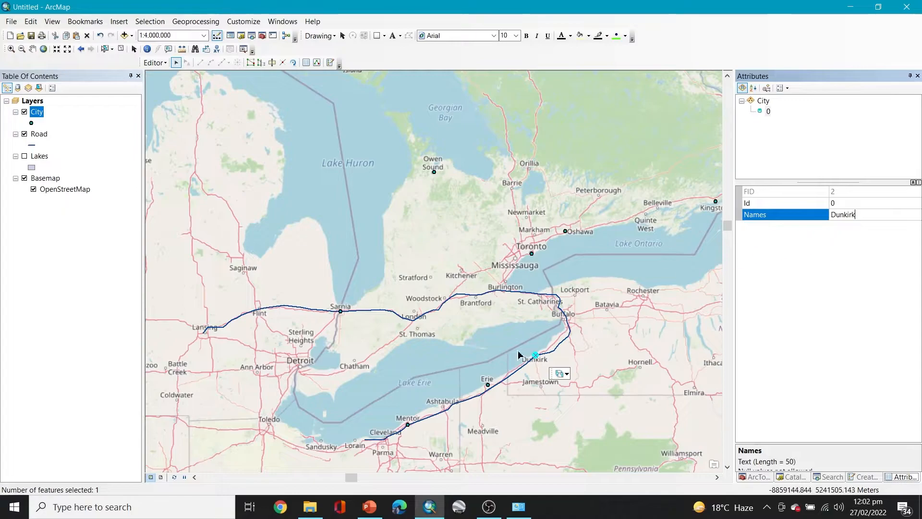
{"action": "left_click", "coordinate": [621, 252]}
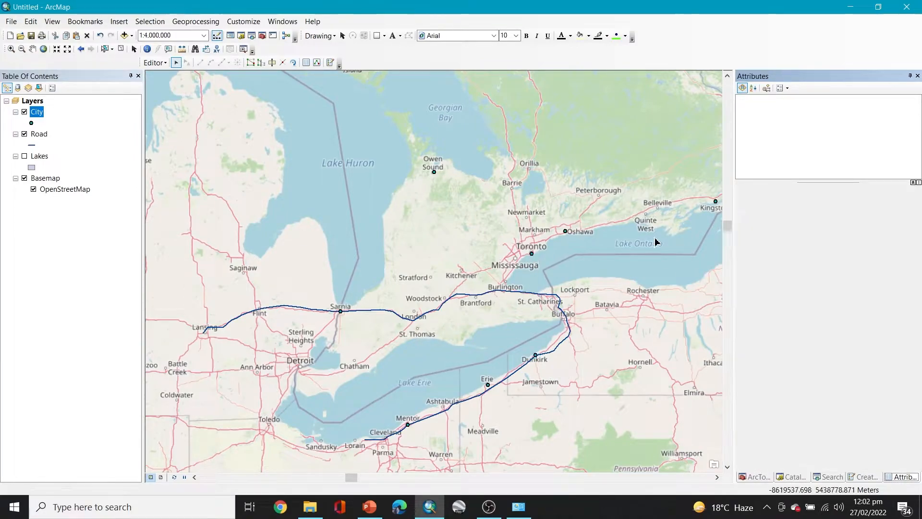
- Name the two city points on Lake Ontario's northwestern shore Toronto and Oshawa in their Names attribute
{"action": "left_click", "coordinate": [532, 254]}
{"action": "left_click", "coordinate": [845, 214]}
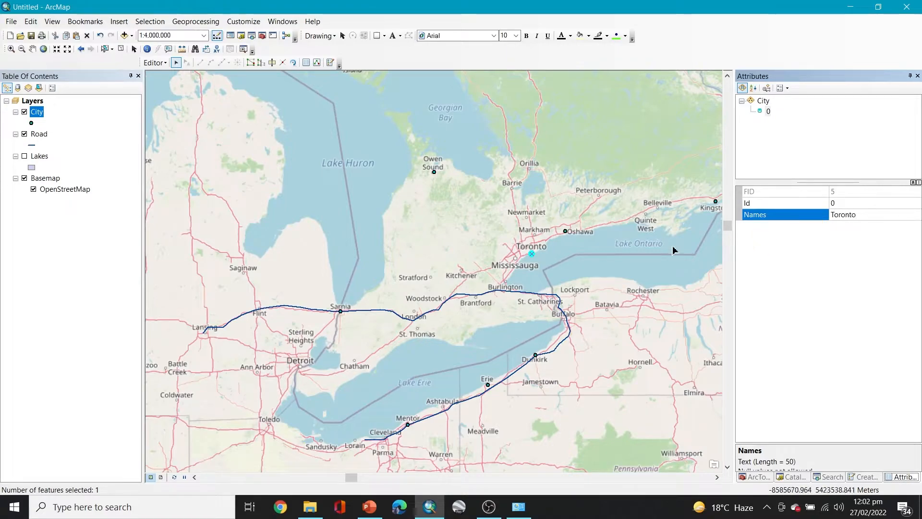
{"action": "left_click", "coordinate": [566, 231]}
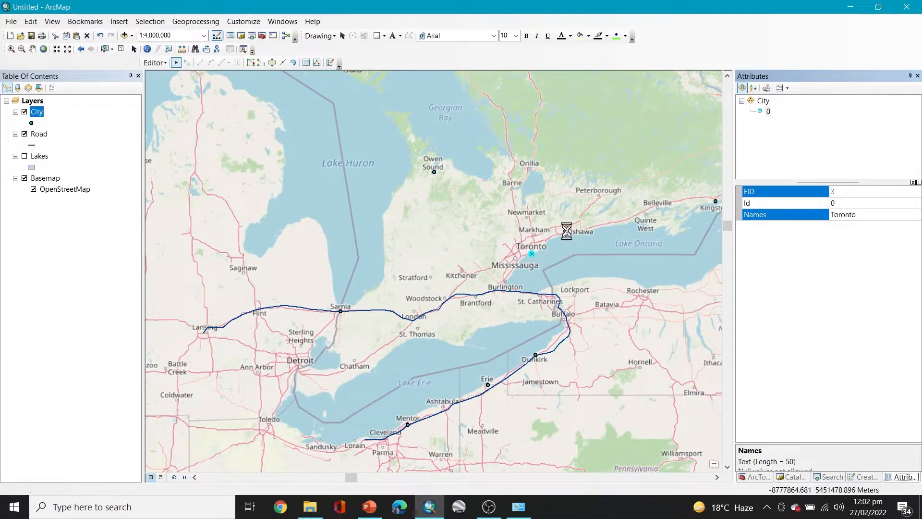
{"action": "left_click", "coordinate": [855, 215]}
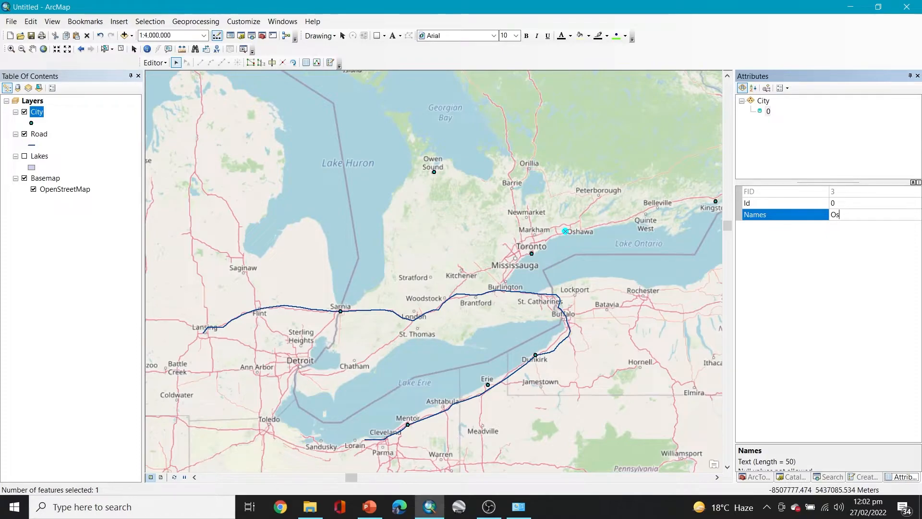
{"action": "type", "text": "Oshawa"}
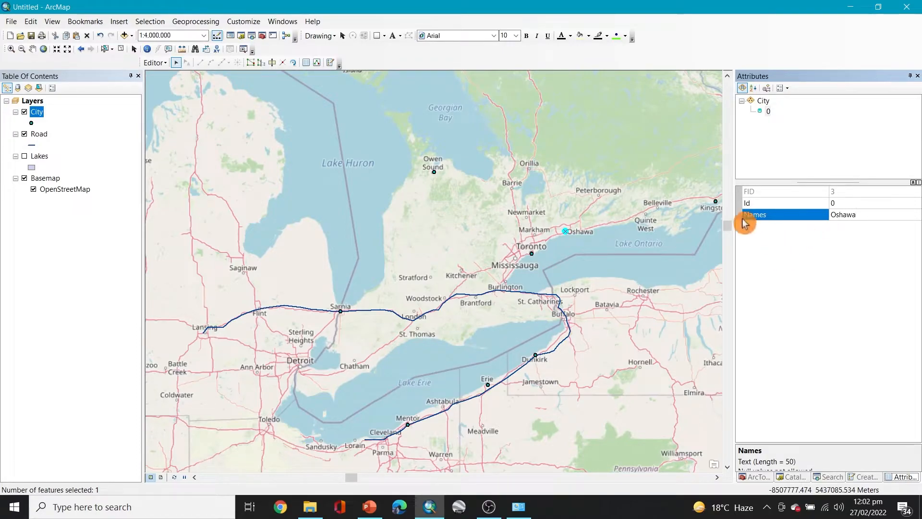
- Set Names to Kingston for the city point at Lake Ontario's eastern end and Owen Sound for the one below Georgian Bay
{"action": "left_click", "coordinate": [715, 201]}
{"action": "left_click", "coordinate": [858, 215]}
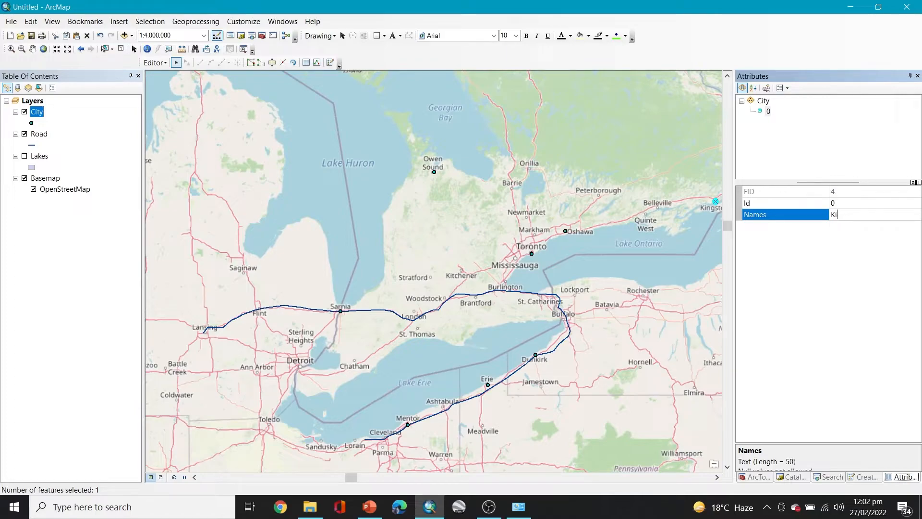
{"action": "type", "text": "Kingston"}
{"action": "left_click", "coordinate": [434, 172]}
{"action": "left_click", "coordinate": [873, 216]}
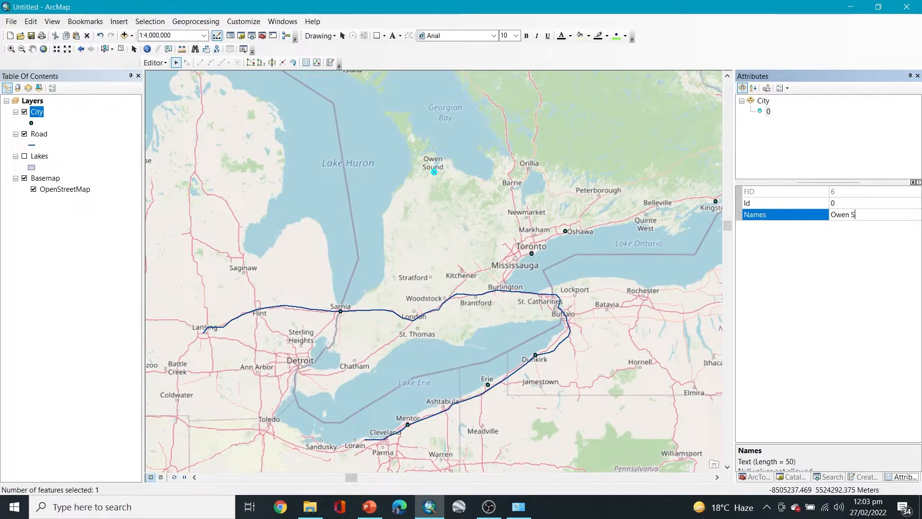
- Set the Names attribute of the city point at Lake Huron's southern tip to Sarnia
{"action": "left_click", "coordinate": [340, 311]}
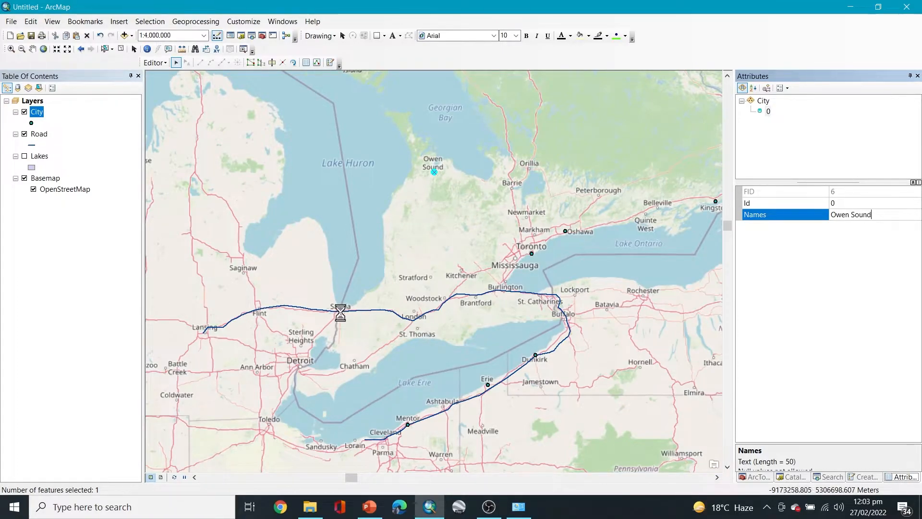
{"action": "left_click", "coordinate": [859, 216]}
{"action": "type", "text": "Sarnia"}
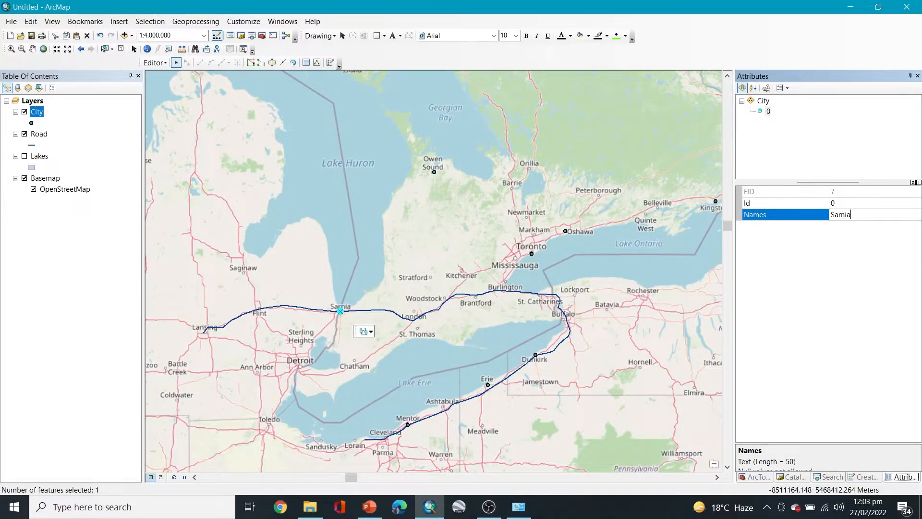
{"action": "left_click", "coordinate": [864, 262]}
- Save the city name edits and stop the edit session
{"action": "left_click", "coordinate": [165, 63]}
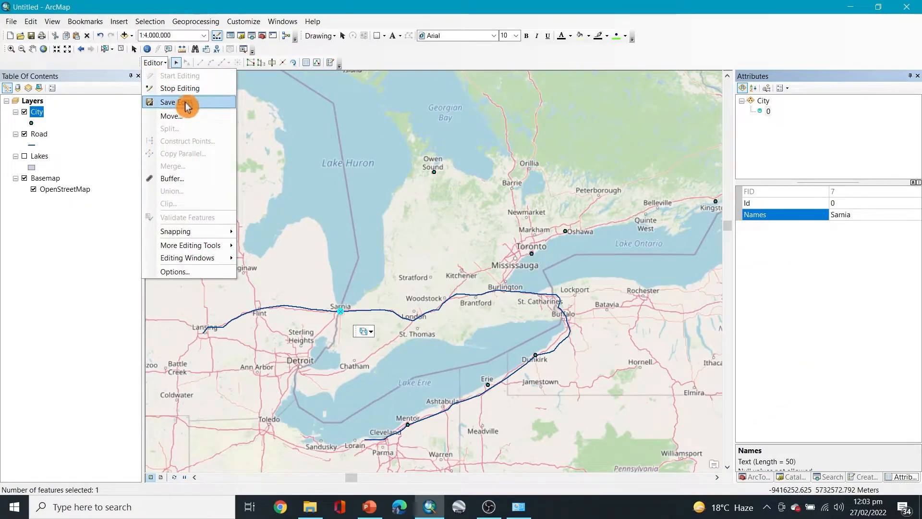
{"action": "left_click", "coordinate": [185, 102]}
{"action": "left_click", "coordinate": [165, 63]}
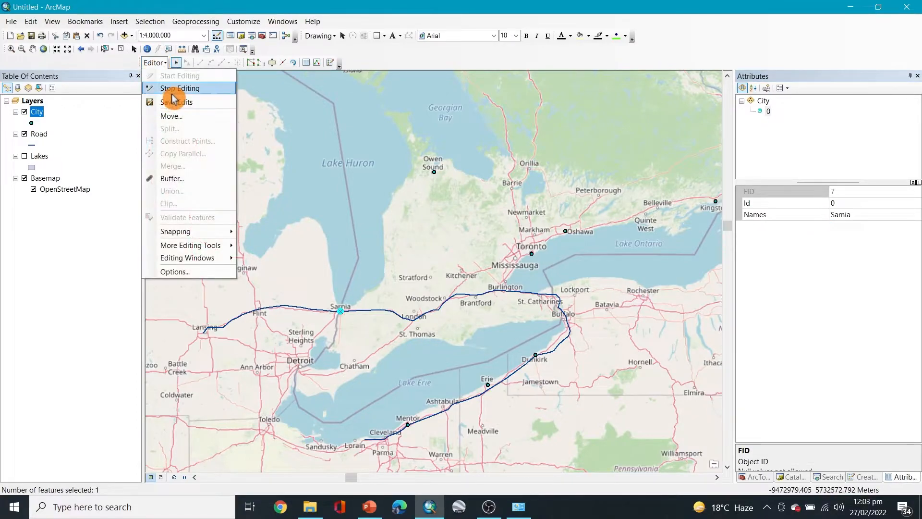
{"action": "left_click", "coordinate": [181, 86]}
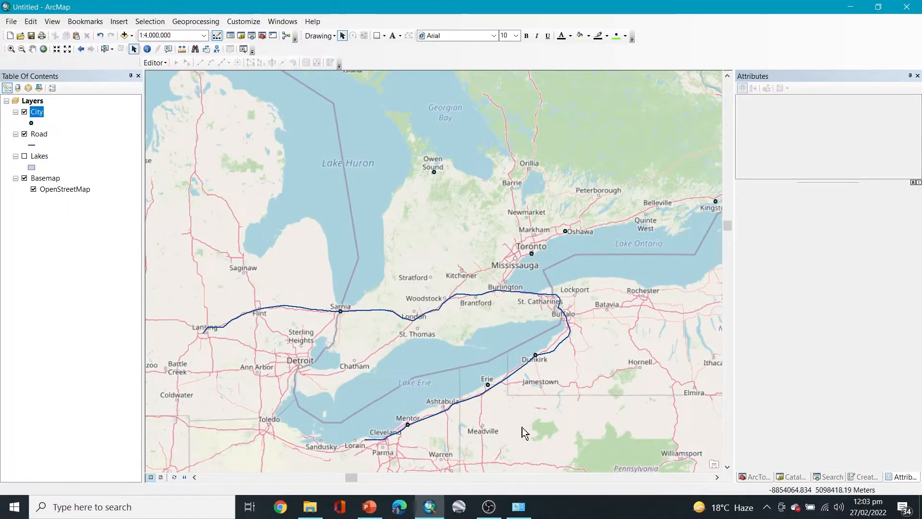
{"action": "left_click", "coordinate": [25, 266]}
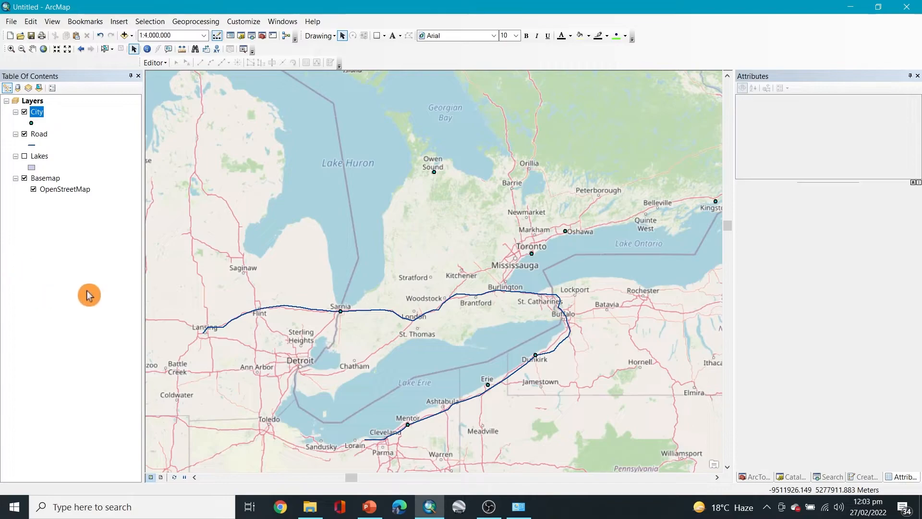
- Open the City layer's attribute table, check the entries in the Names column, and close the table
{"action": "left_click", "coordinate": [37, 115]}
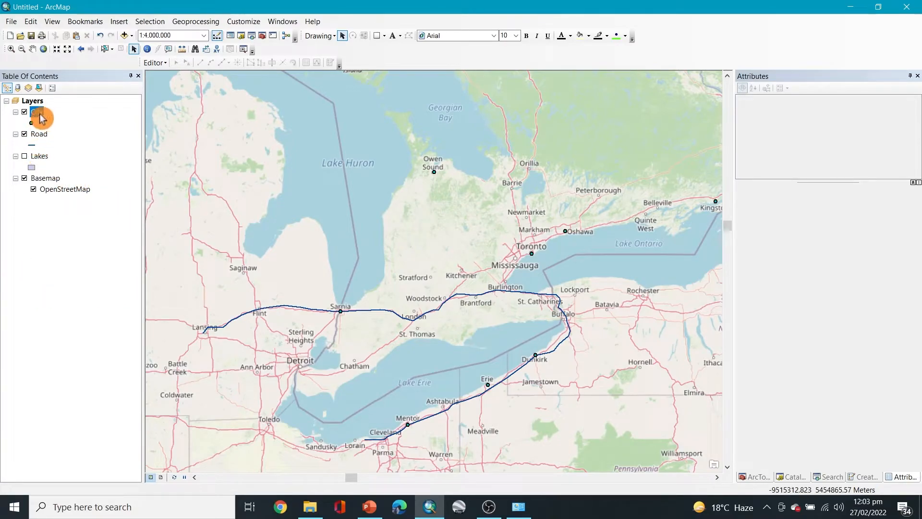
{"action": "right_click", "coordinate": [38, 117]}
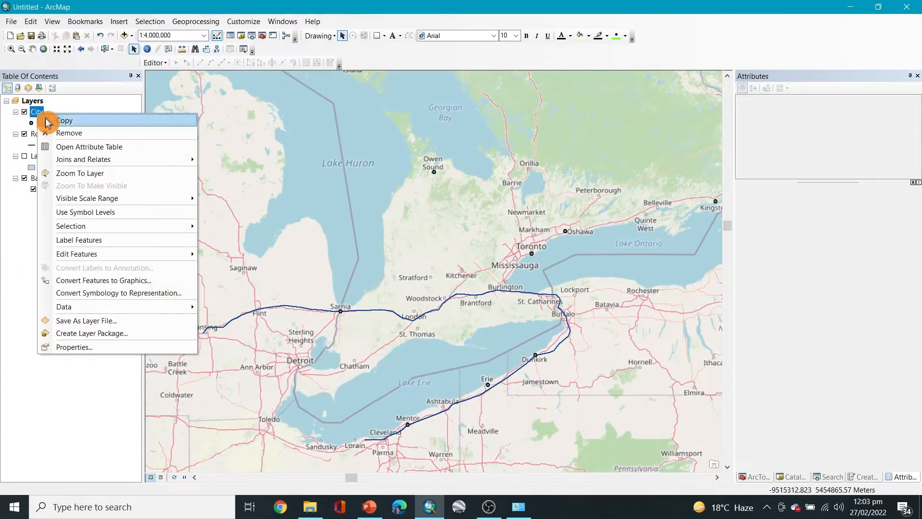
{"action": "left_click", "coordinate": [104, 144]}
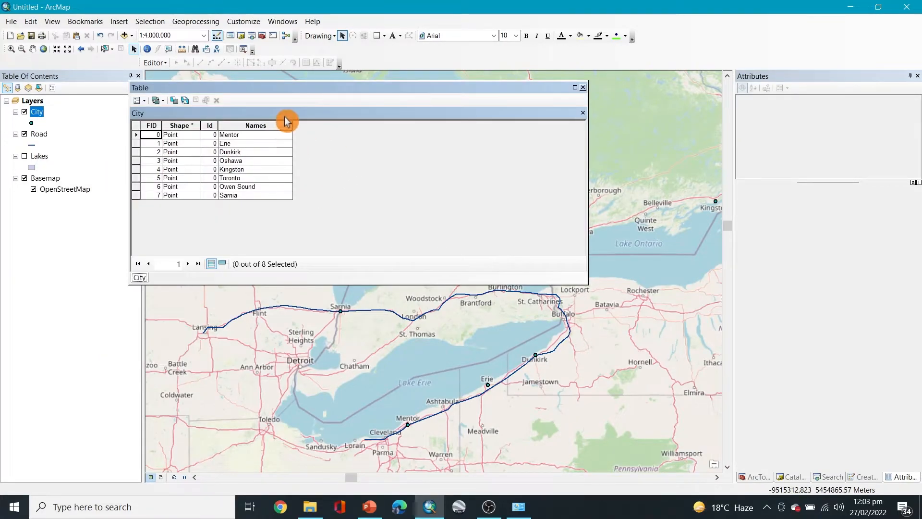
{"action": "left_click_drag", "start_coordinate": [330, 93], "coordinate": [290, 92]}
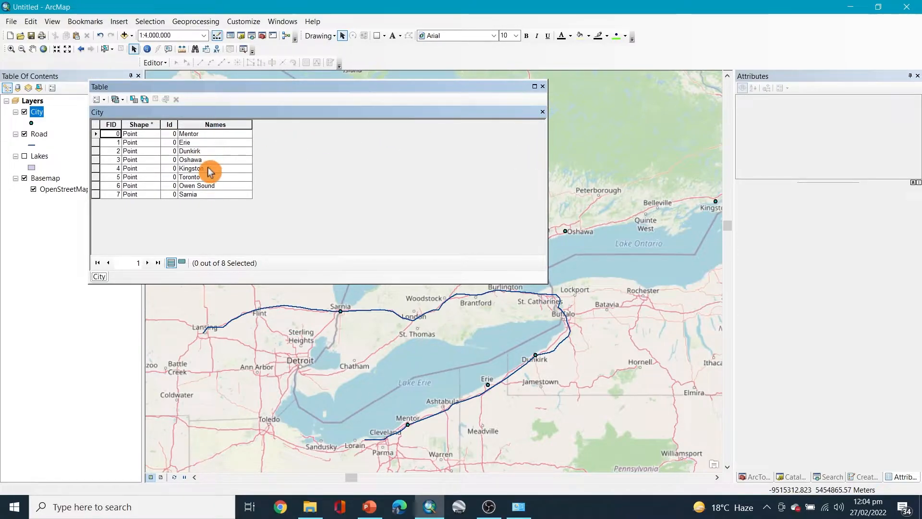
{"action": "left_click", "coordinate": [543, 87]}
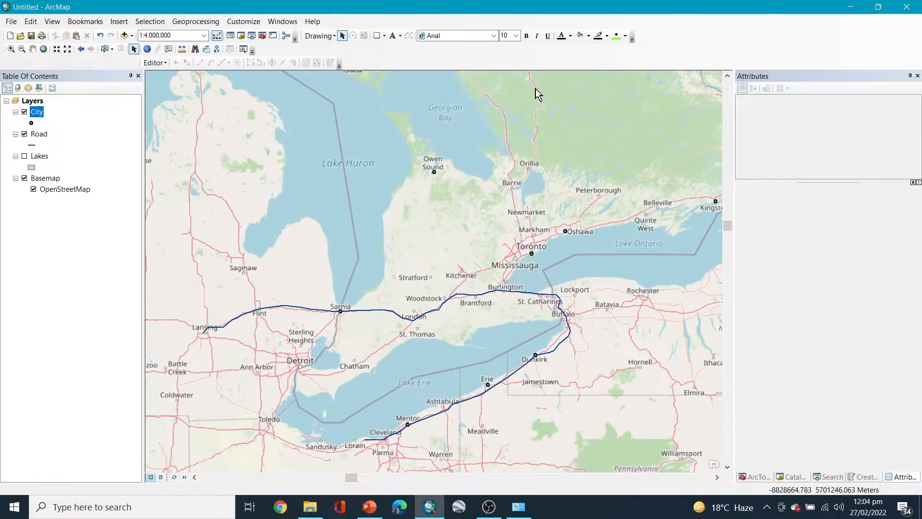
{"action": "left_click", "coordinate": [59, 139]}
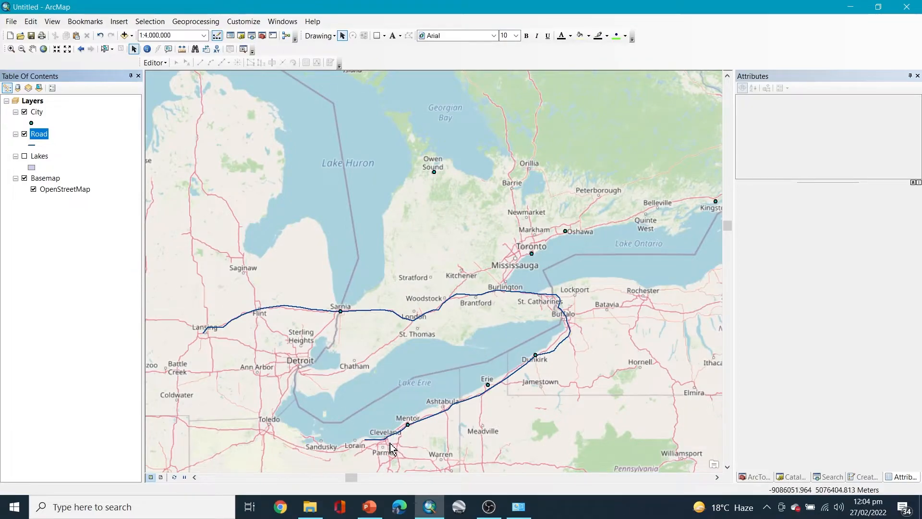
{"action": "right_click", "coordinate": [42, 134]}
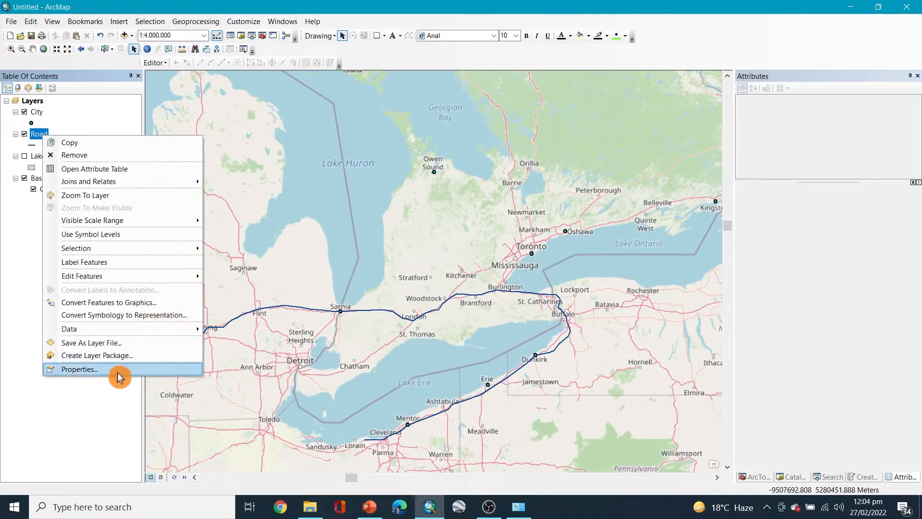
{"action": "left_click", "coordinate": [159, 62]}
{"action": "left_click", "coordinate": [162, 63]}
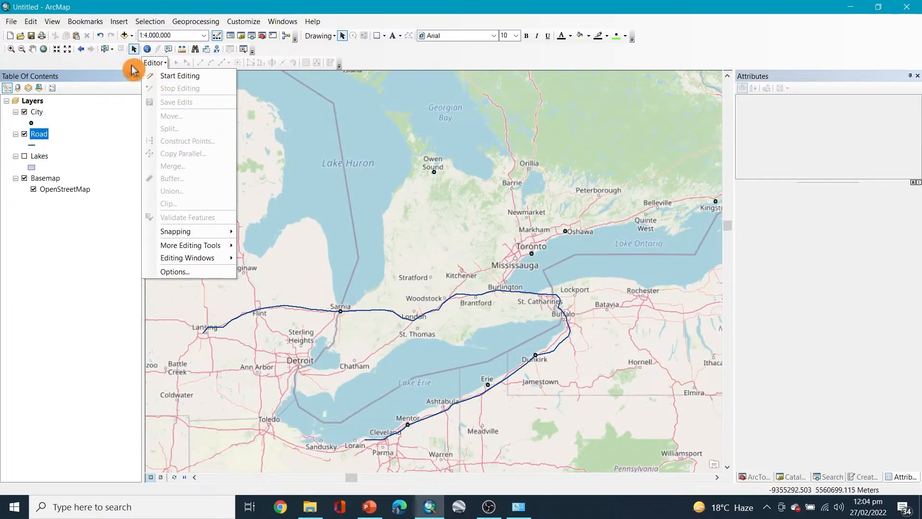
{"action": "left_click", "coordinate": [89, 133]}
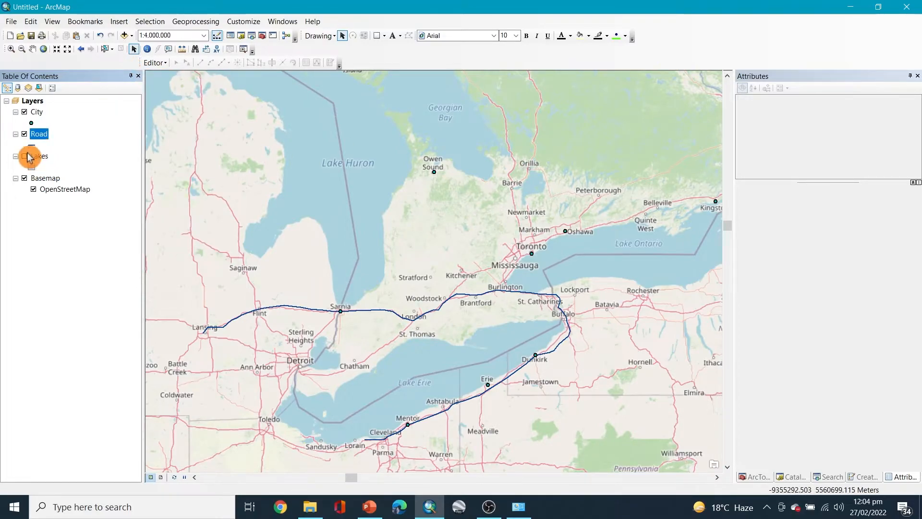
- Open the Road layer's attribute table, examine its fields beside the digitized road line, and close the table
{"action": "right_click", "coordinate": [36, 134]}
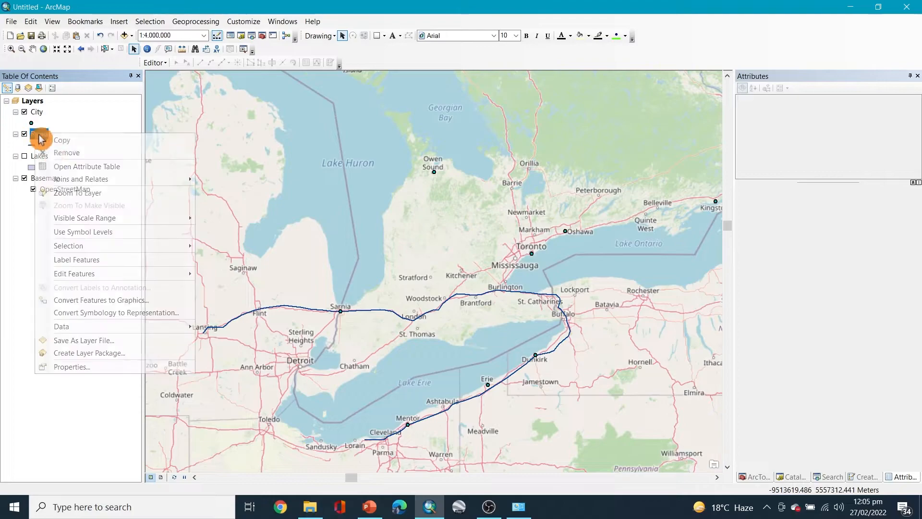
{"action": "left_click", "coordinate": [78, 168]}
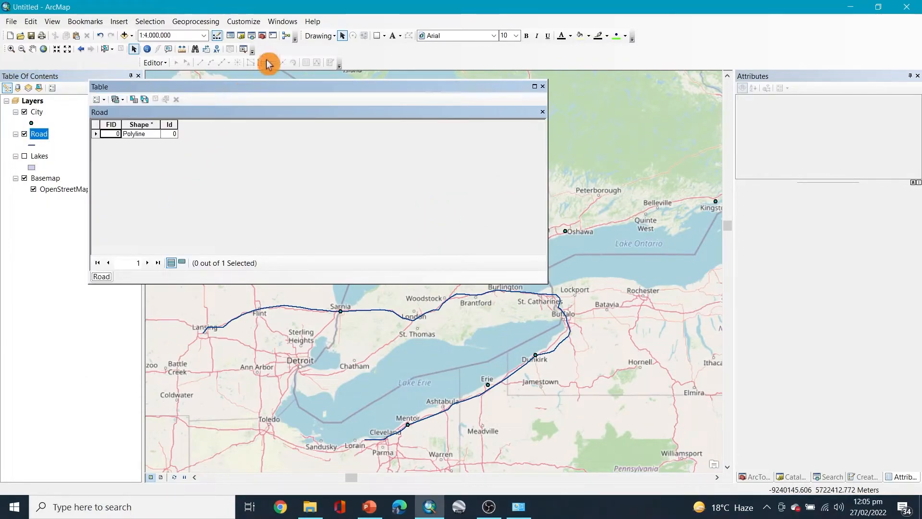
{"action": "left_click_drag", "start_coordinate": [263, 70], "coordinate": [282, 55]}
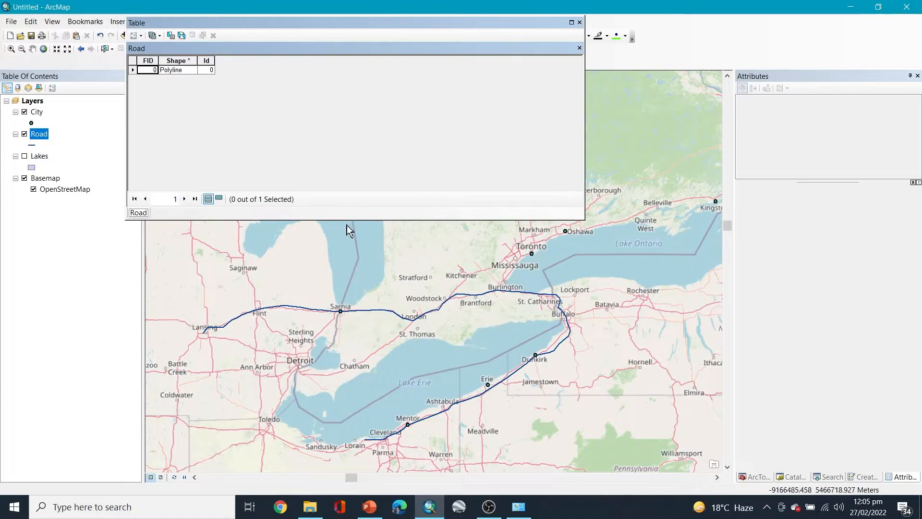
{"action": "left_click_drag", "start_coordinate": [385, 24], "coordinate": [706, 360]}
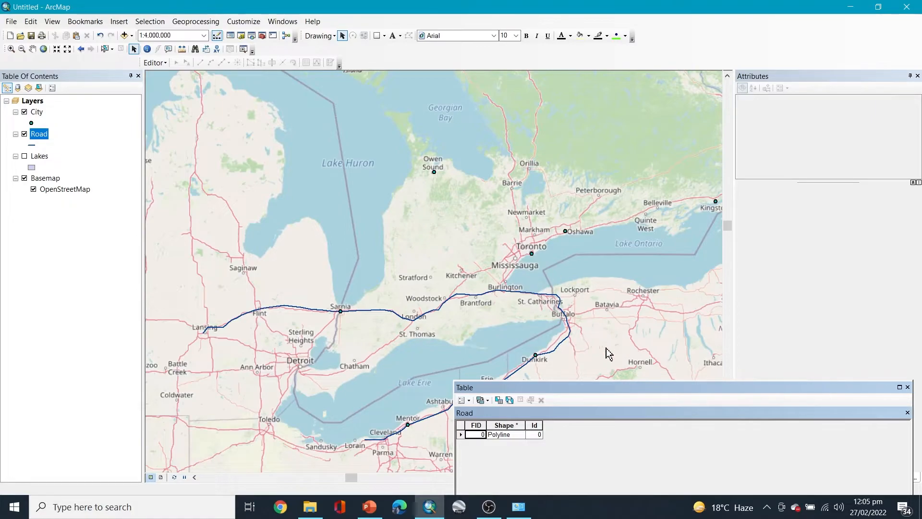
{"action": "left_click_drag", "start_coordinate": [456, 390], "coordinate": [427, 147]}
{"action": "left_click", "coordinate": [704, 150]}
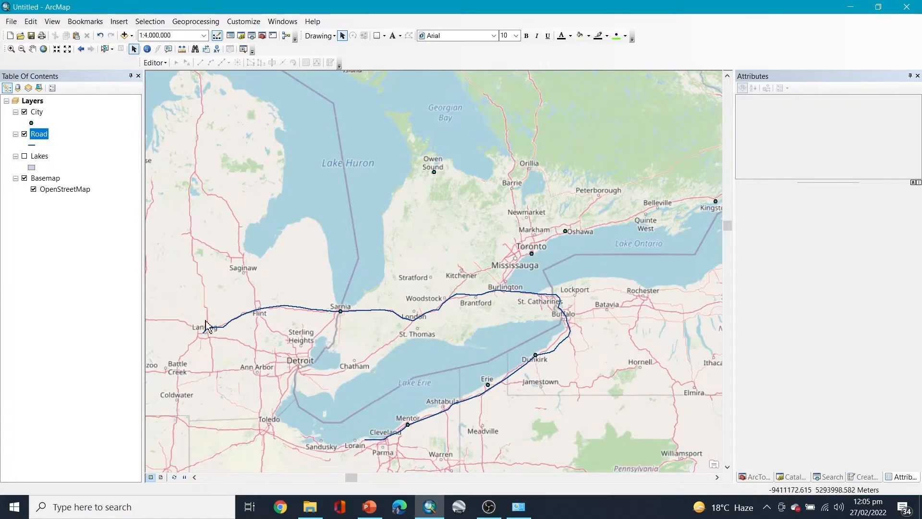
- Turn on the Lakes layer, open its attribute table and look through the polygon records
{"action": "left_click", "coordinate": [24, 156]}
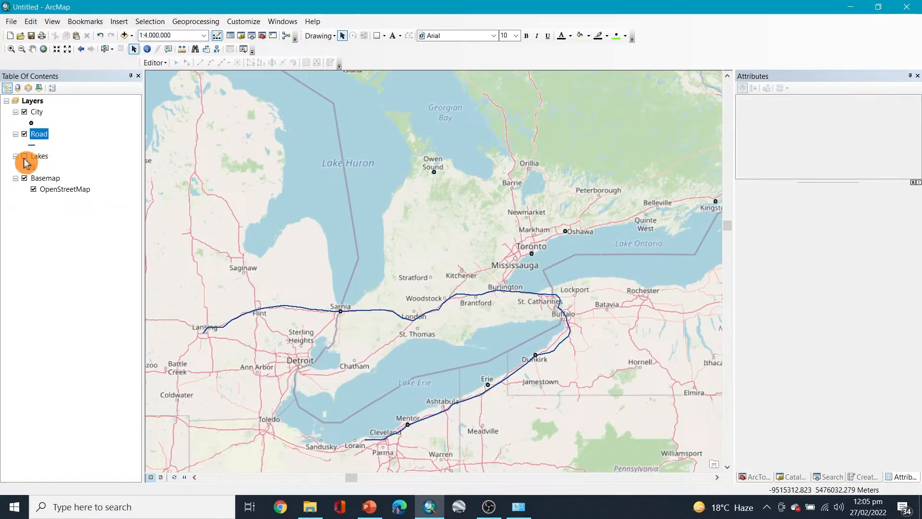
{"action": "left_click", "coordinate": [24, 157]}
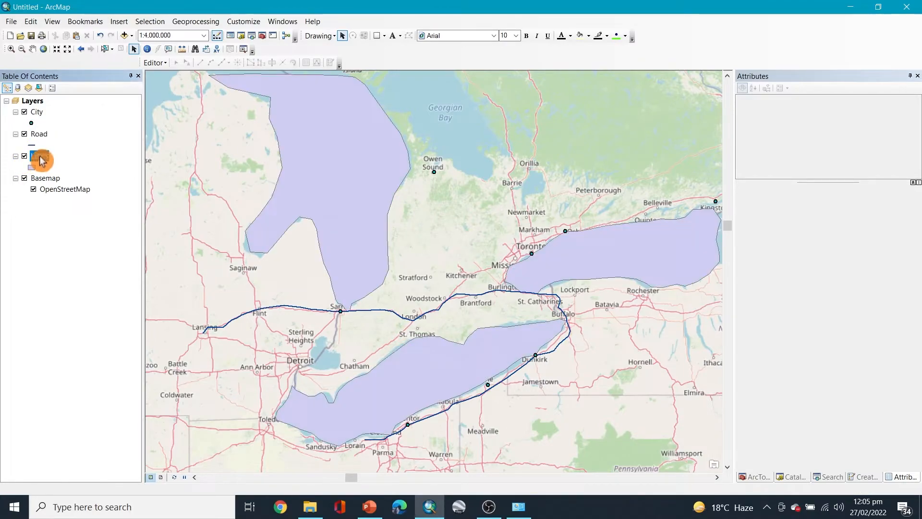
{"action": "right_click", "coordinate": [42, 158]}
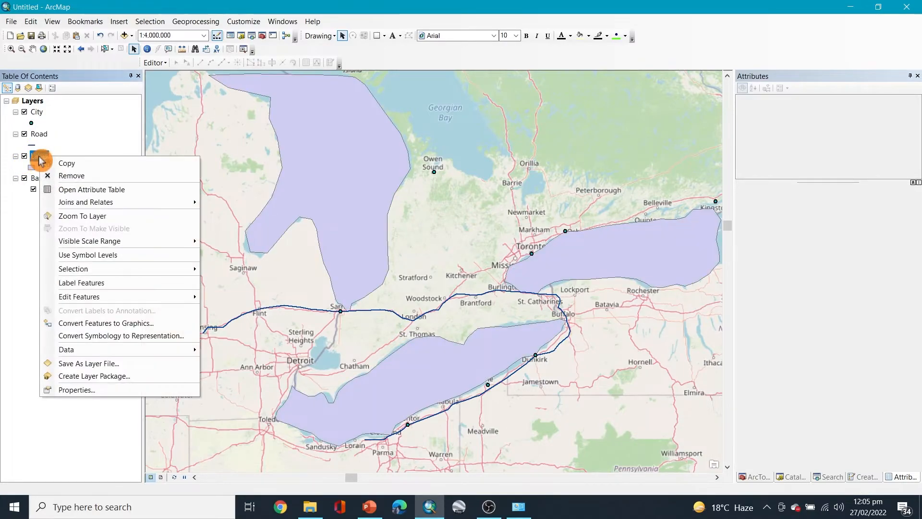
{"action": "left_click", "coordinate": [116, 433]}
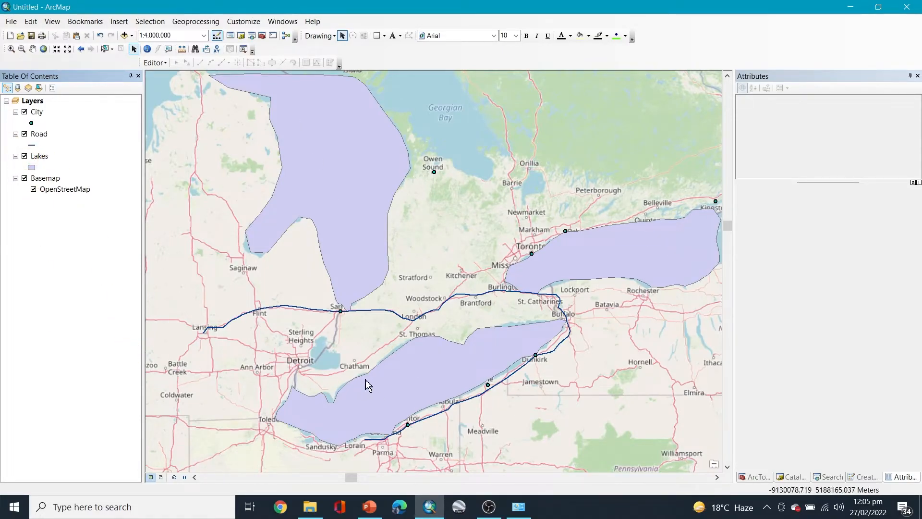
{"action": "right_click", "coordinate": [34, 156]}
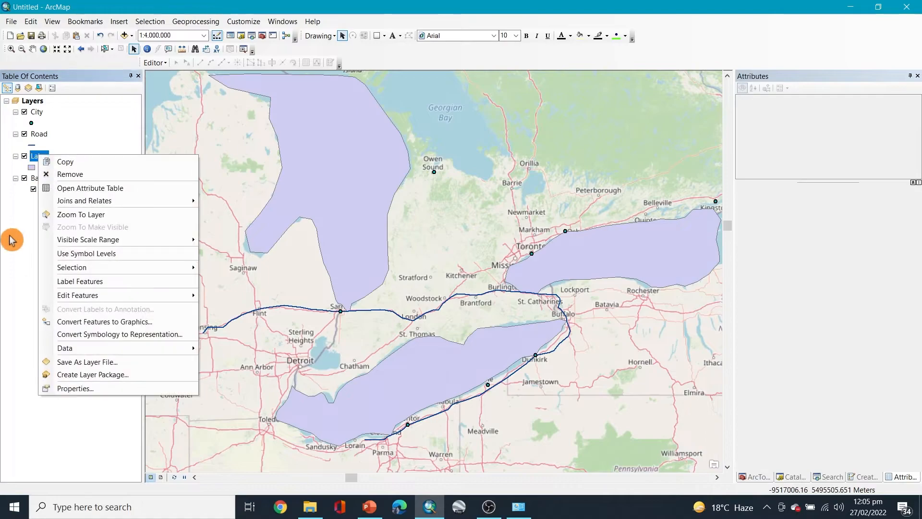
{"action": "left_click", "coordinate": [117, 188]}
{"action": "left_click_drag", "start_coordinate": [434, 152], "coordinate": [185, 13]}
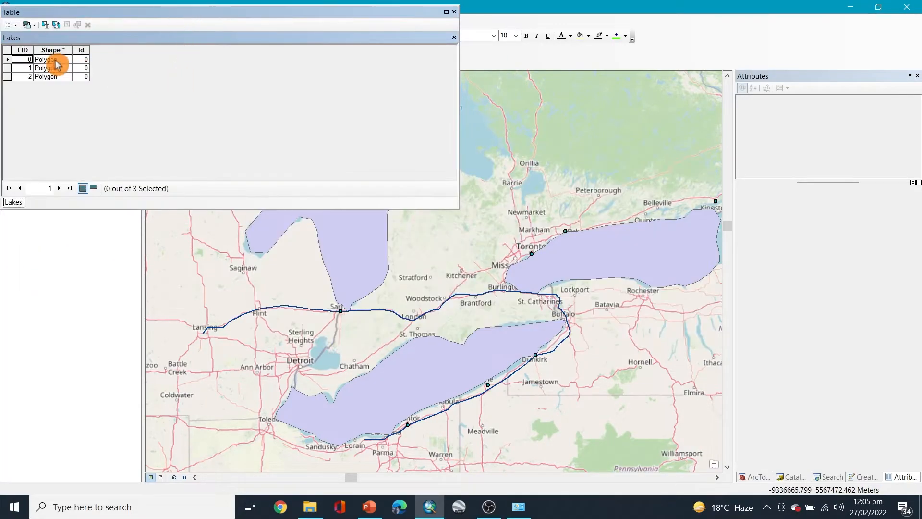
{"action": "left_click", "coordinate": [55, 67]}
{"action": "left_click", "coordinate": [55, 77]}
- Add a Text field called Names to the Lakes attribute table and close the table
{"action": "left_click", "coordinate": [8, 25]}
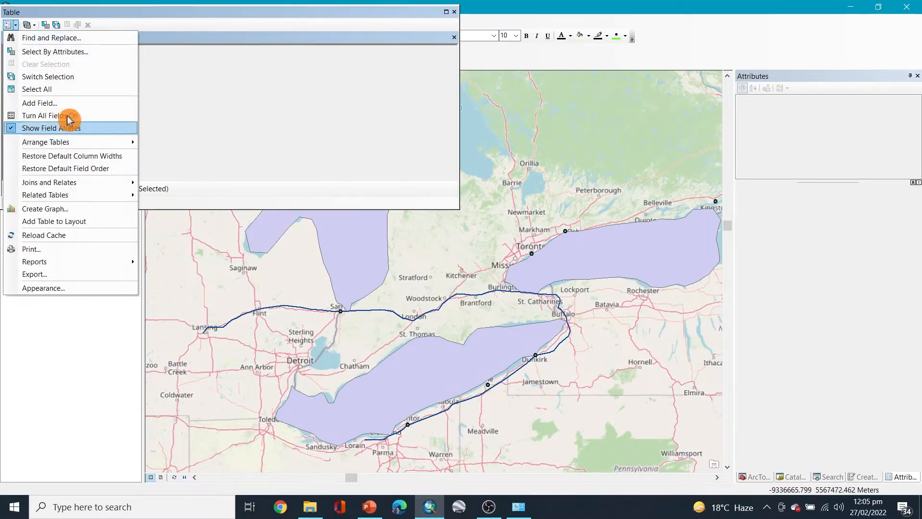
{"action": "left_click", "coordinate": [54, 103]}
{"action": "type", "text": "NA"}
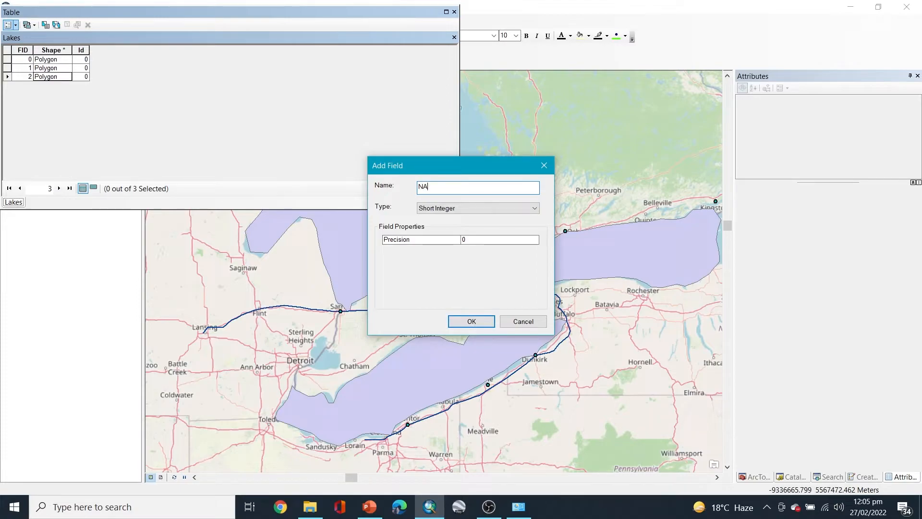
{"action": "left_click", "coordinate": [490, 208]}
{"action": "left_click", "coordinate": [481, 254]}
{"action": "left_click", "coordinate": [487, 327]}
{"action": "left_click", "coordinate": [455, 12]}
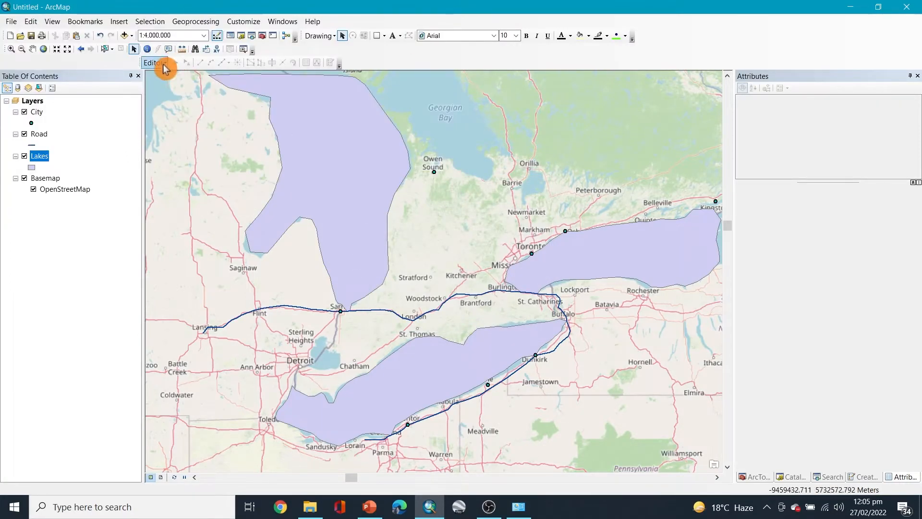
- Start an edit session, continuing past the spatial reference warnings for the City, Lakes and Road layers
{"action": "left_click", "coordinate": [158, 63]}
{"action": "left_click", "coordinate": [154, 77]}
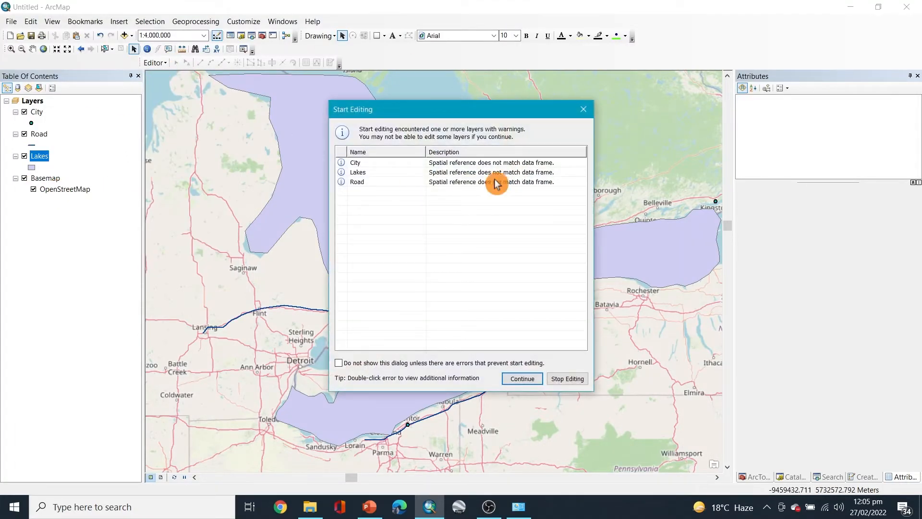
{"action": "left_click", "coordinate": [523, 379]}
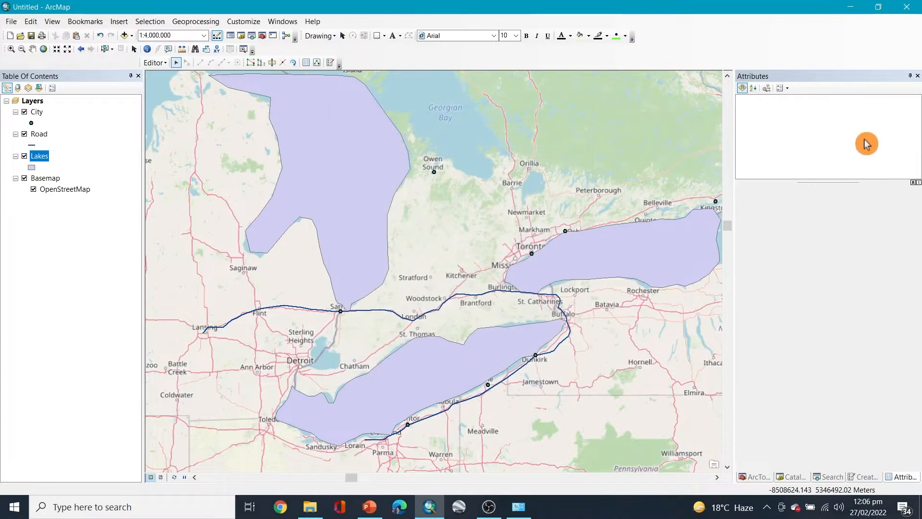
- Set the Names attribute of the southernmost lake polygon to Lake Erie, checking the name against the basemap
{"action": "left_click", "coordinate": [401, 377]}
{"action": "left_click", "coordinate": [849, 215]}
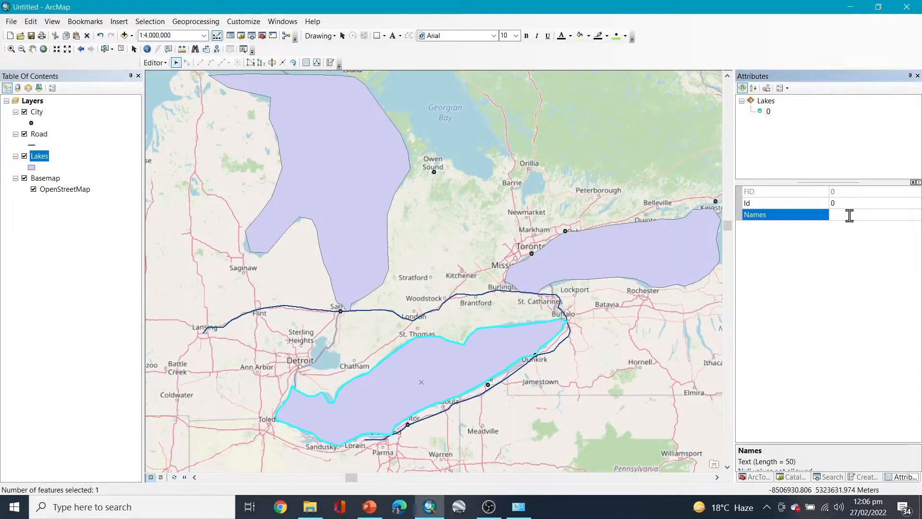
{"action": "left_click", "coordinate": [25, 157]}
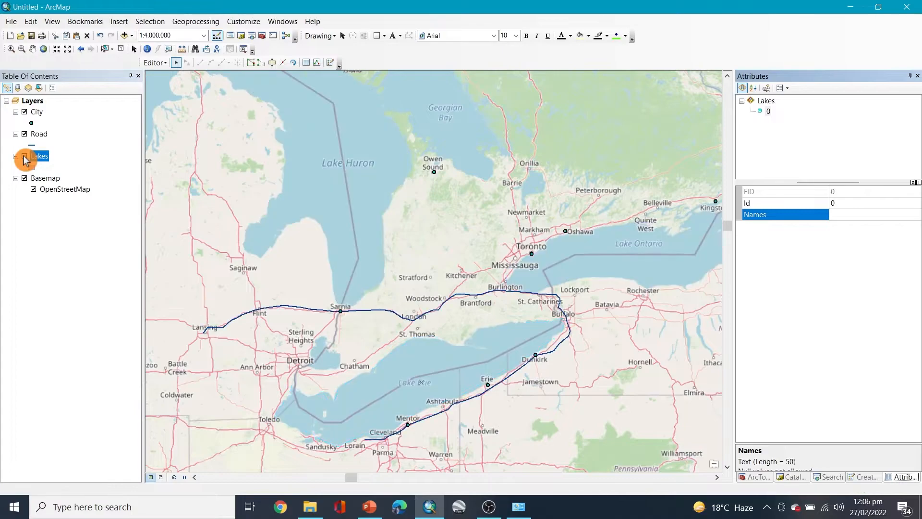
{"action": "left_click", "coordinate": [24, 157]}
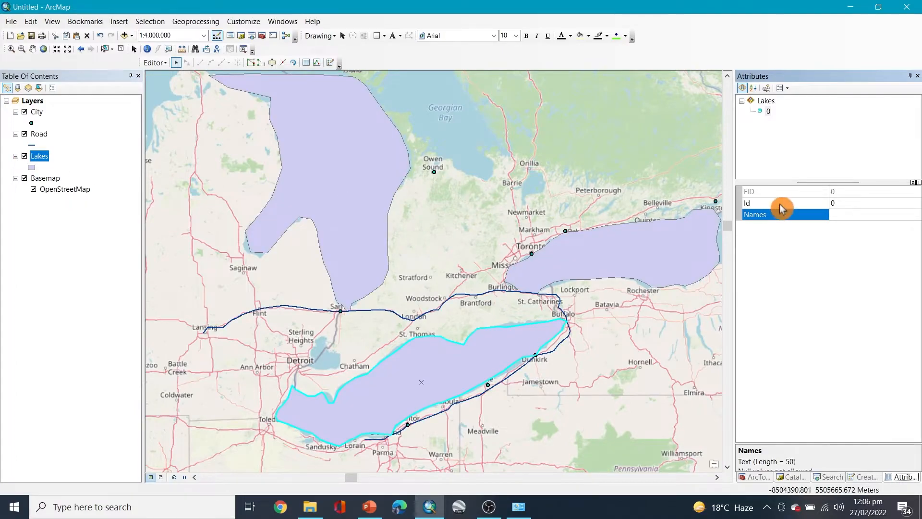
{"action": "double_click", "coordinate": [852, 213]}
{"action": "type", "text": "rie"}
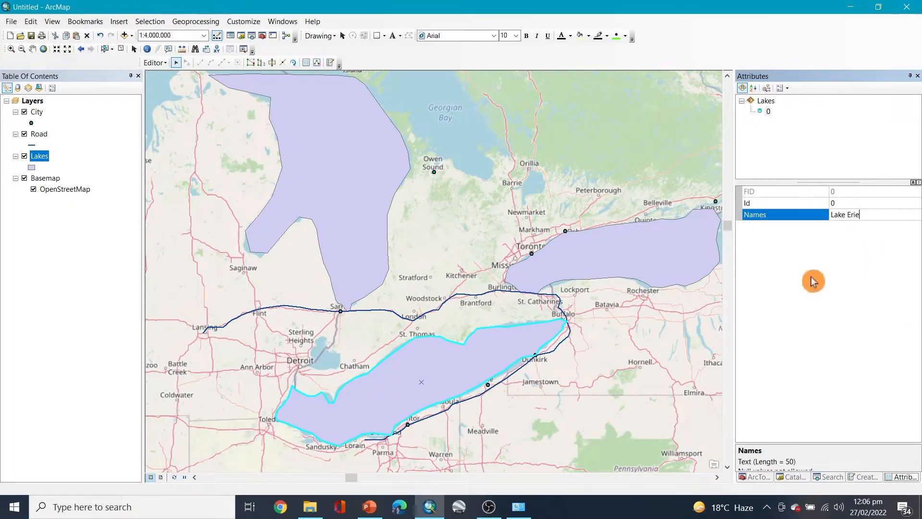
- Set the Names attribute of the eastern lake polygon beside Toronto to Lake Ontario, checking the basemap label
{"action": "left_click", "coordinate": [606, 247]}
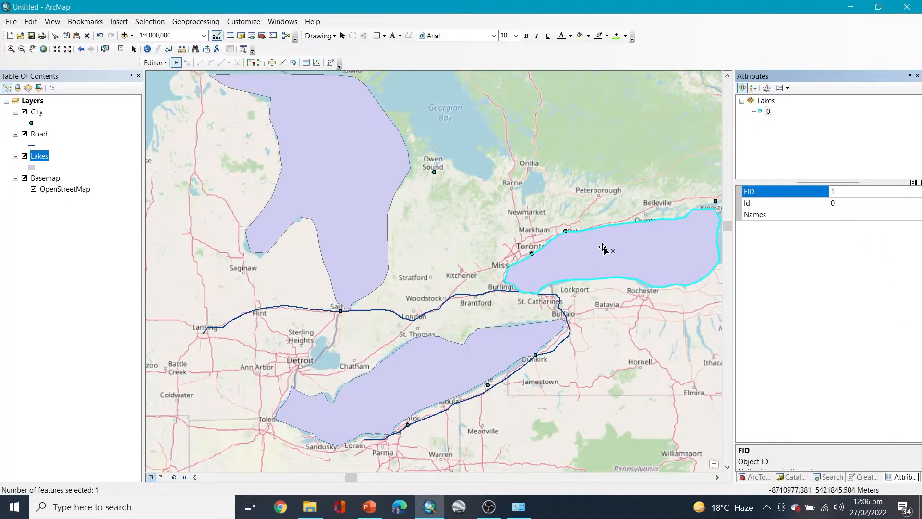
{"action": "left_click", "coordinate": [24, 156]}
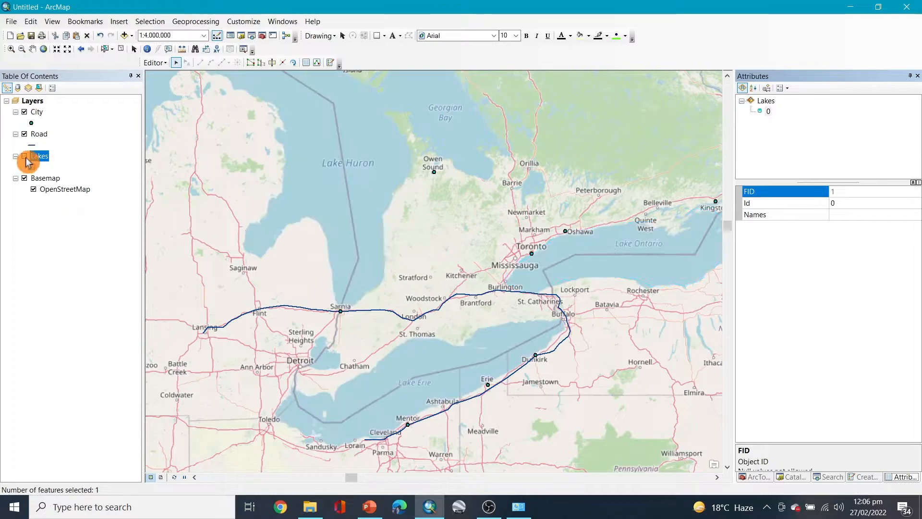
{"action": "left_click", "coordinate": [860, 214]}
{"action": "left_click", "coordinate": [22, 157]}
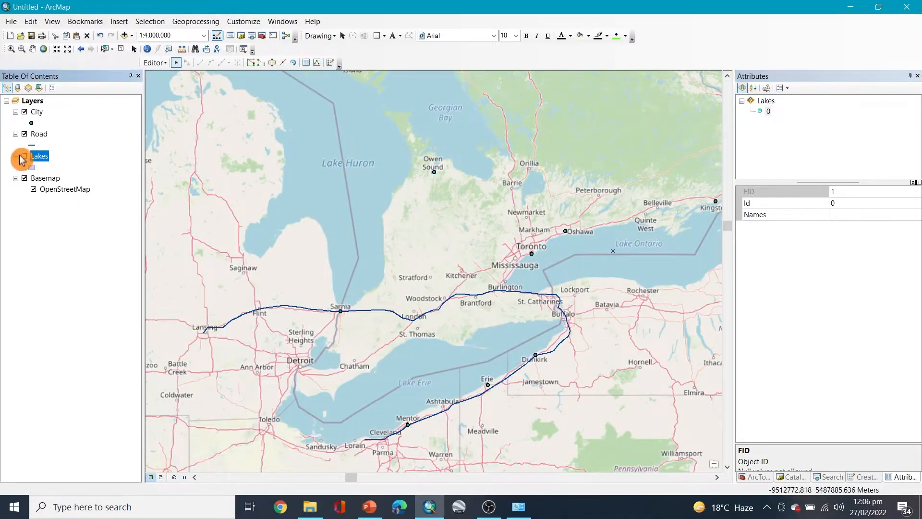
{"action": "left_click", "coordinate": [853, 216]}
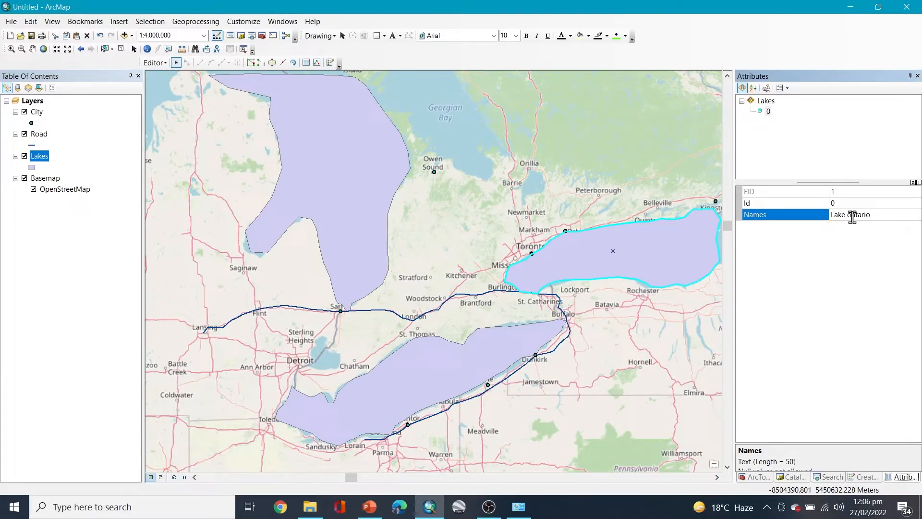
{"action": "left_click", "coordinate": [870, 246]}
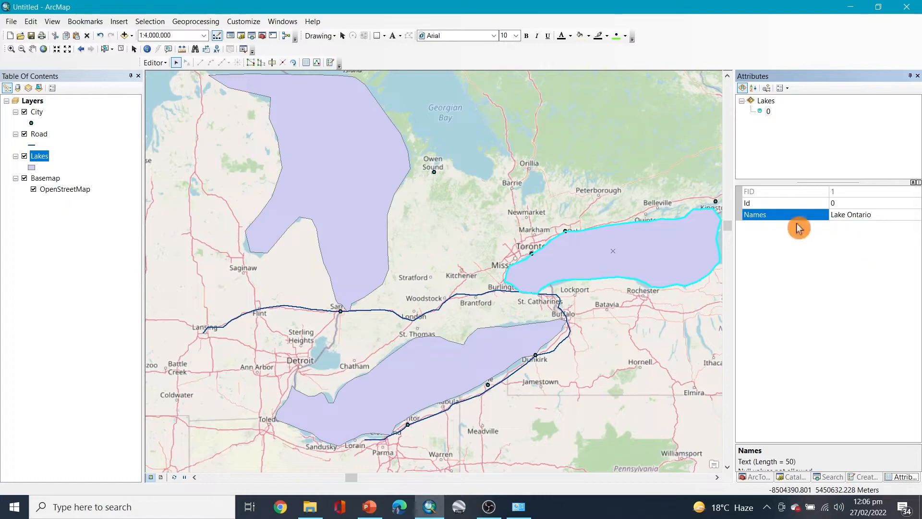
- Set the Names attribute of the northwestern lake polygon above Sarnia to Lake Huron, checking the basemap label
{"action": "left_click", "coordinate": [24, 157]}
{"action": "left_click", "coordinate": [24, 156]}
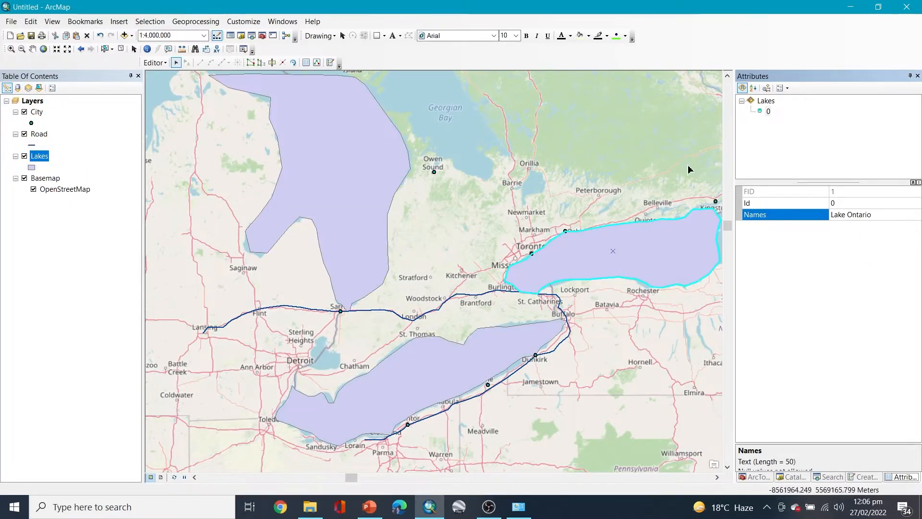
{"action": "left_click", "coordinate": [357, 191]}
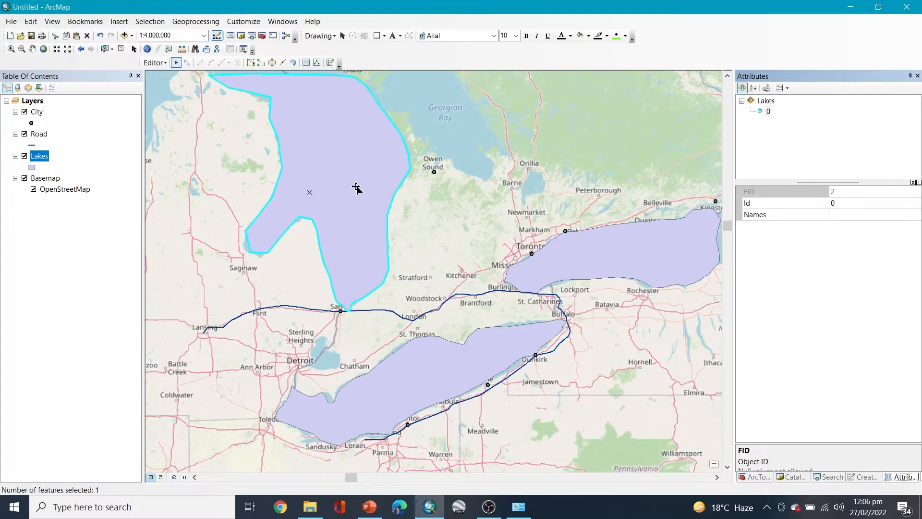
{"action": "left_click", "coordinate": [851, 214]}
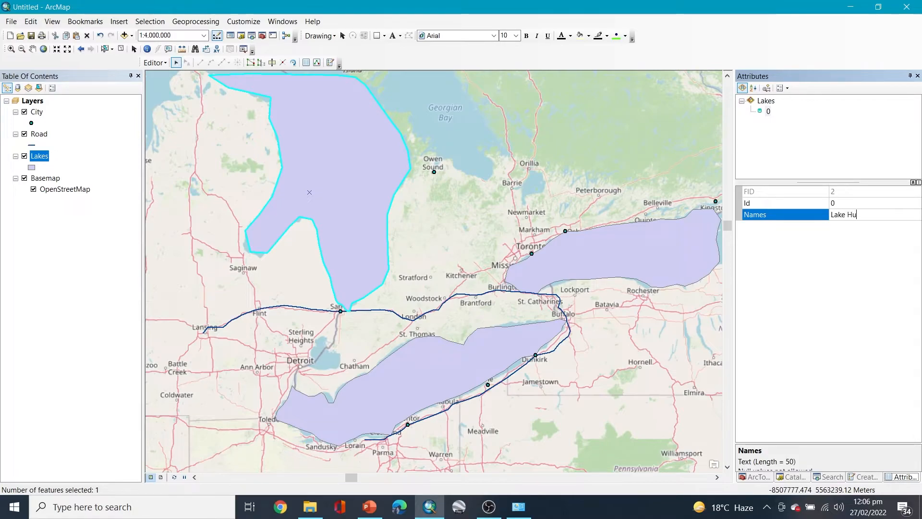
{"action": "left_click", "coordinate": [24, 156]}
{"action": "left_click", "coordinate": [25, 156]}
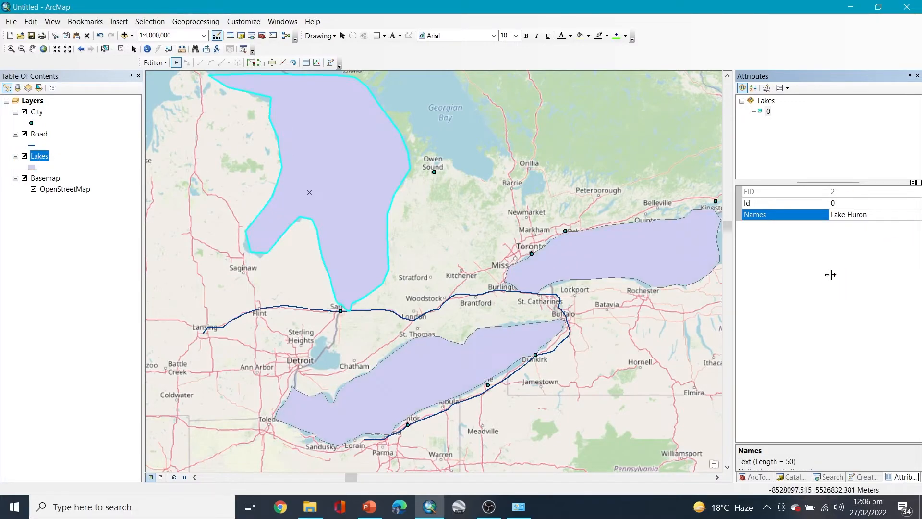
- Save the lake name edits and stop the edit session
{"action": "left_click", "coordinate": [154, 63]}
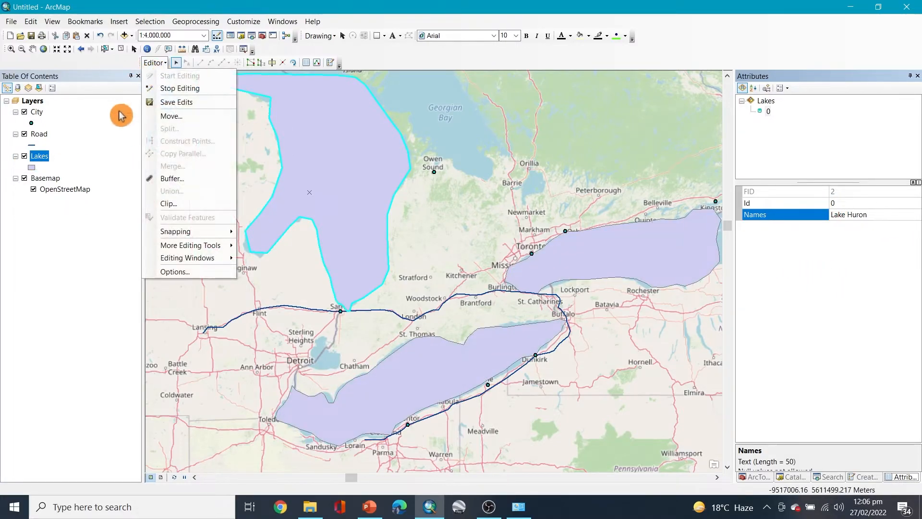
{"action": "left_click", "coordinate": [180, 95]}
{"action": "left_click", "coordinate": [163, 62]}
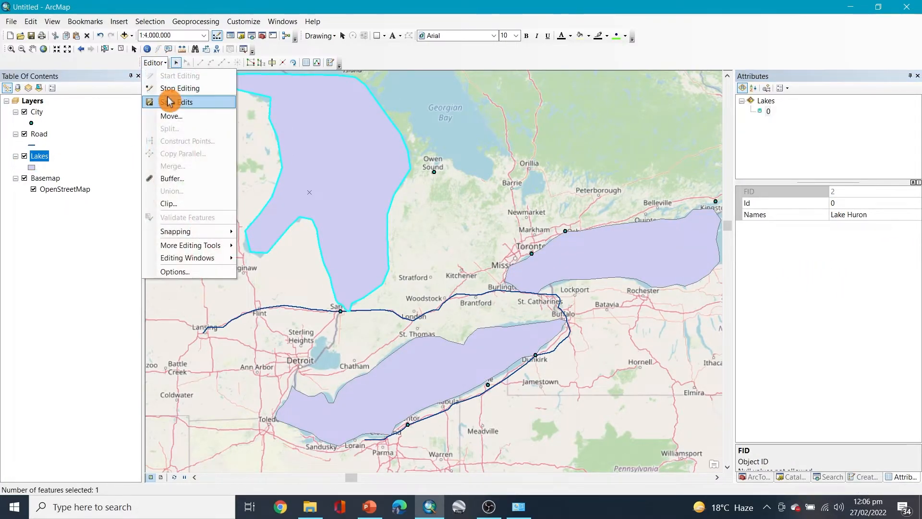
{"action": "left_click", "coordinate": [174, 86]}
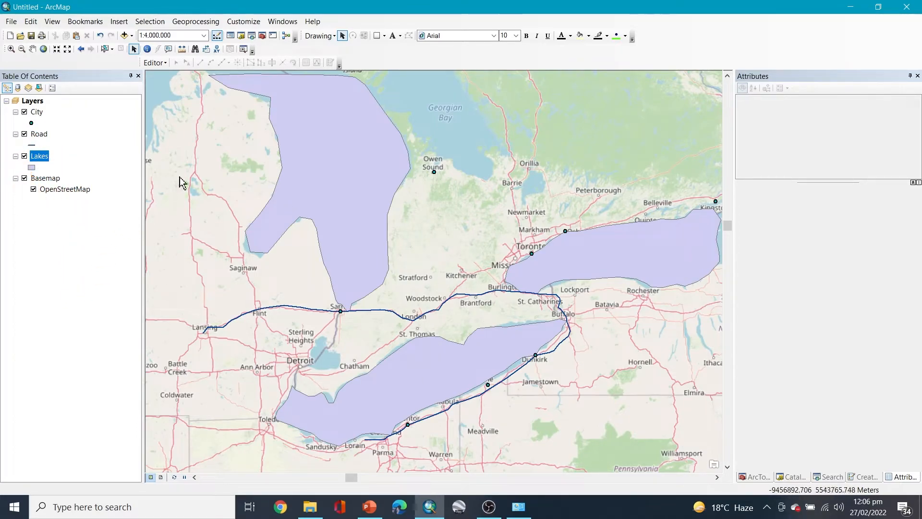
- Turn off the Basemap layer to view only the digitized cities, road and lakes
{"action": "left_click", "coordinate": [24, 179]}
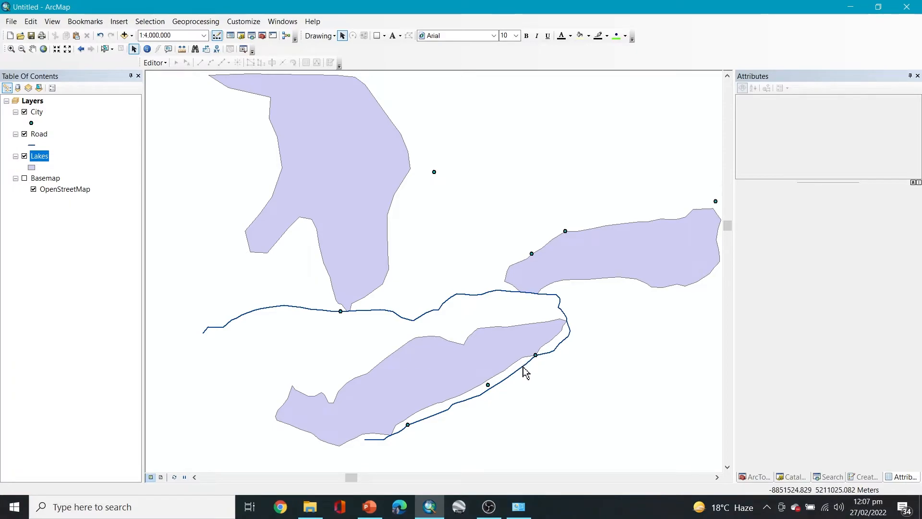
{"action": "scroll", "coordinate": [527, 376], "scroll_direction": "up", "scroll_amount": 1}
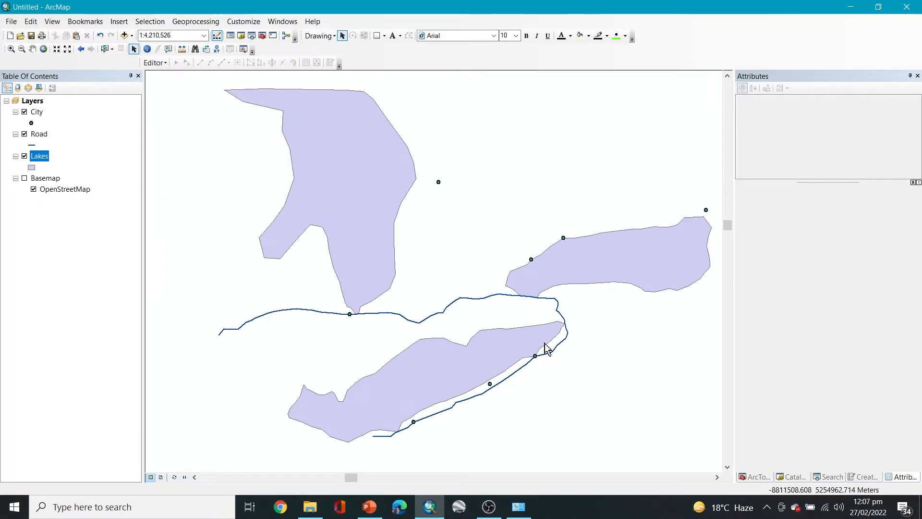
{"action": "scroll", "coordinate": [548, 350], "scroll_direction": "up", "scroll_amount": 1}
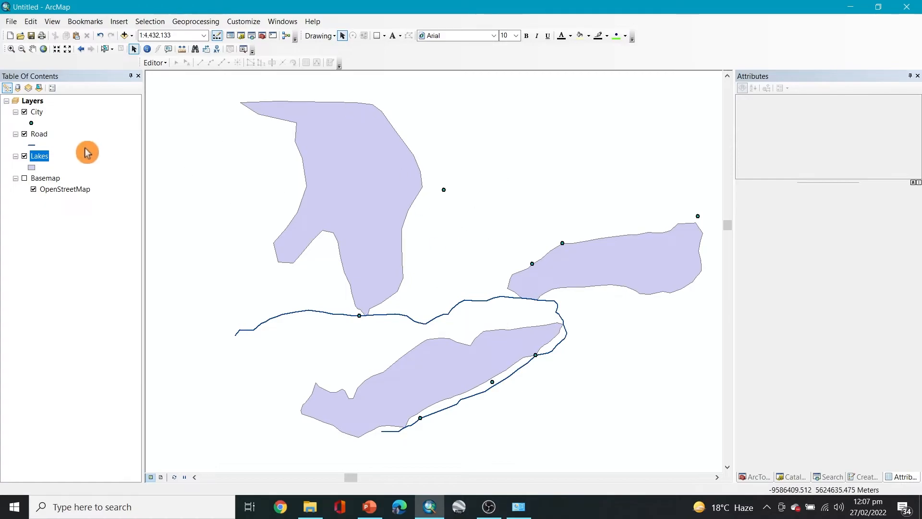
- Turn on labels for the City layer, labelling all features the same way with the Names field, and apply them
{"action": "left_click", "coordinate": [37, 113]}
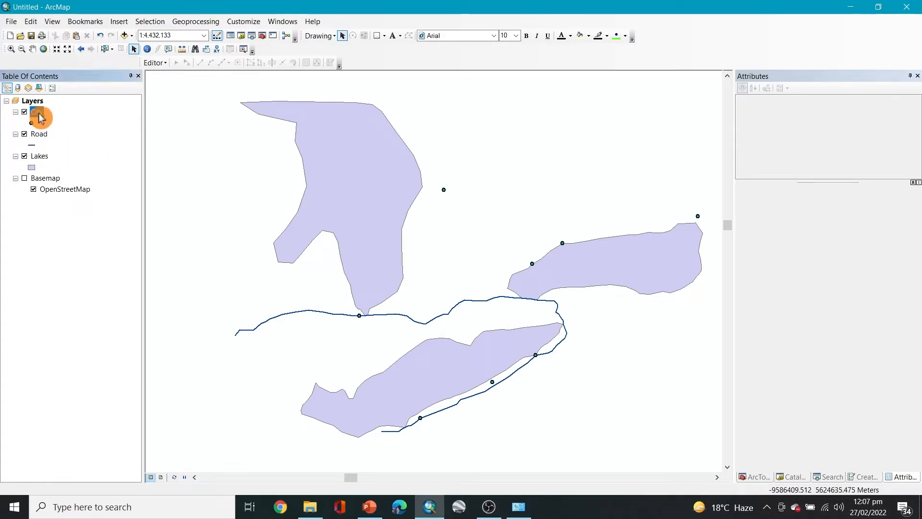
{"action": "right_click", "coordinate": [39, 118]}
{"action": "left_click", "coordinate": [119, 350]}
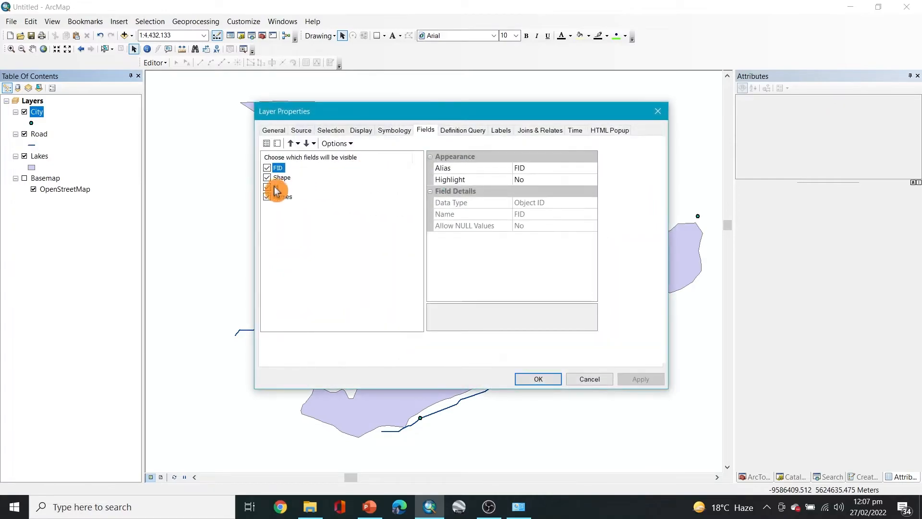
{"action": "left_click", "coordinate": [504, 134]}
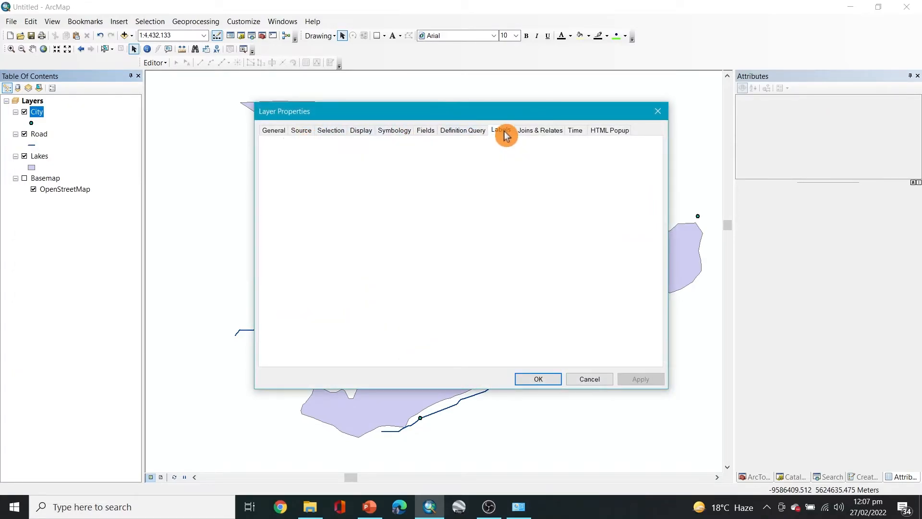
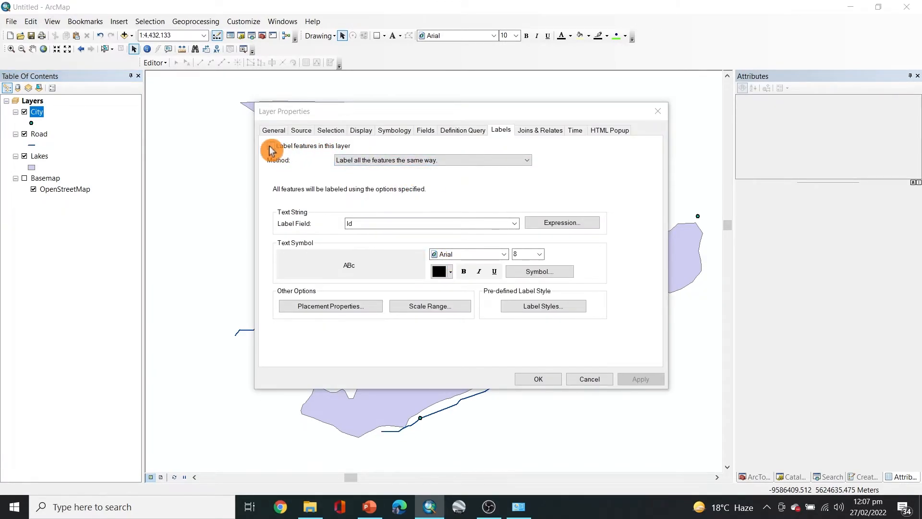
{"action": "left_click", "coordinate": [272, 147]}
{"action": "left_click", "coordinate": [423, 160]}
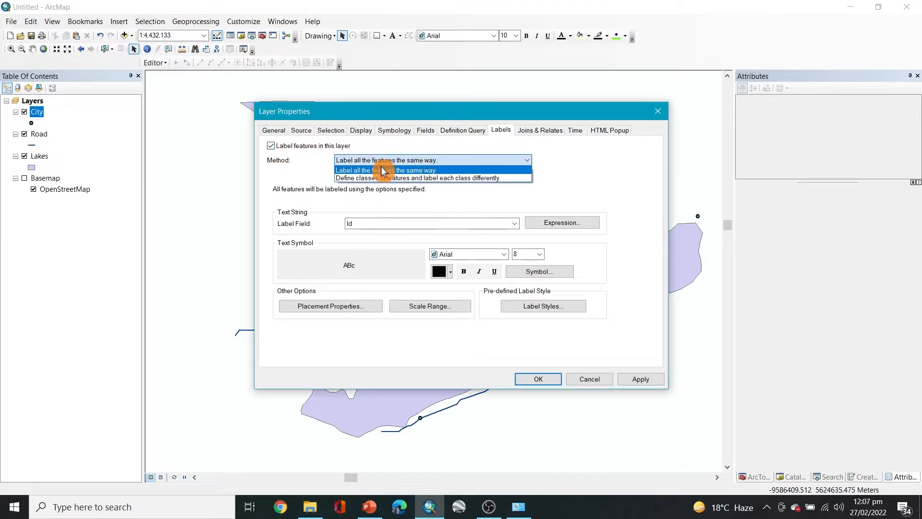
{"action": "left_click", "coordinate": [410, 171]}
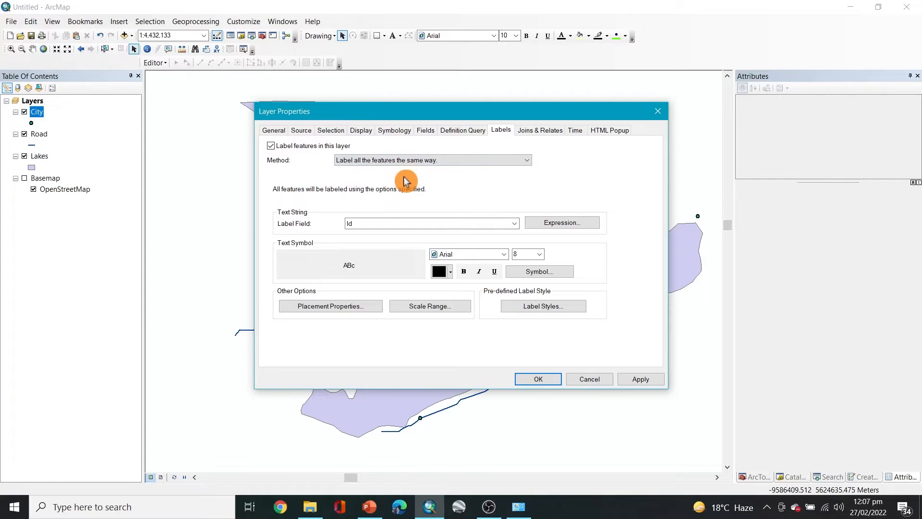
{"action": "left_click", "coordinate": [514, 224]}
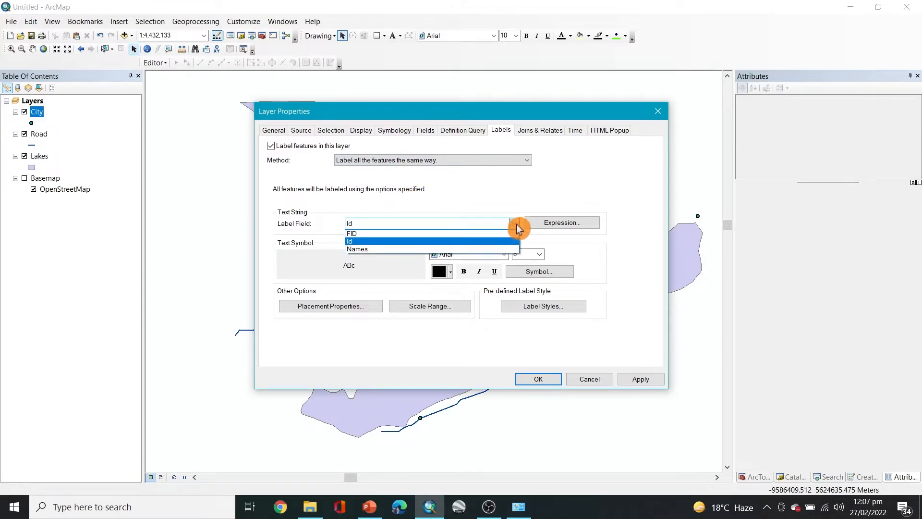
{"action": "left_click", "coordinate": [395, 249]}
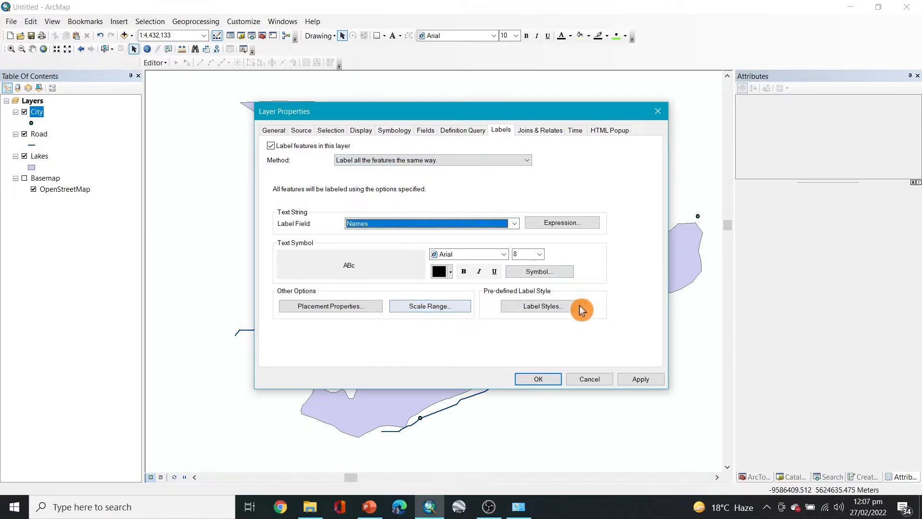
{"action": "left_click_drag", "start_coordinate": [557, 111], "coordinate": [719, 10]}
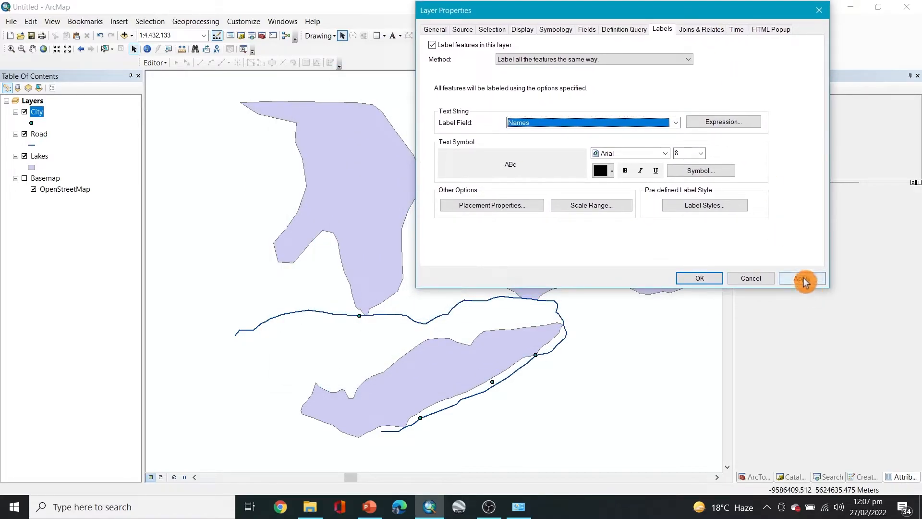
{"action": "left_click", "coordinate": [805, 281]}
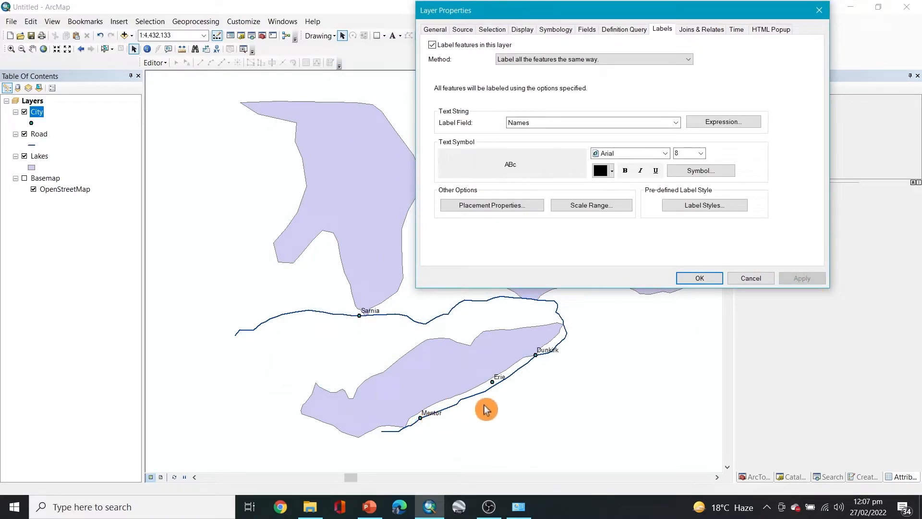
- Set the City label placement to on top of the point
{"action": "left_click", "coordinate": [507, 209]}
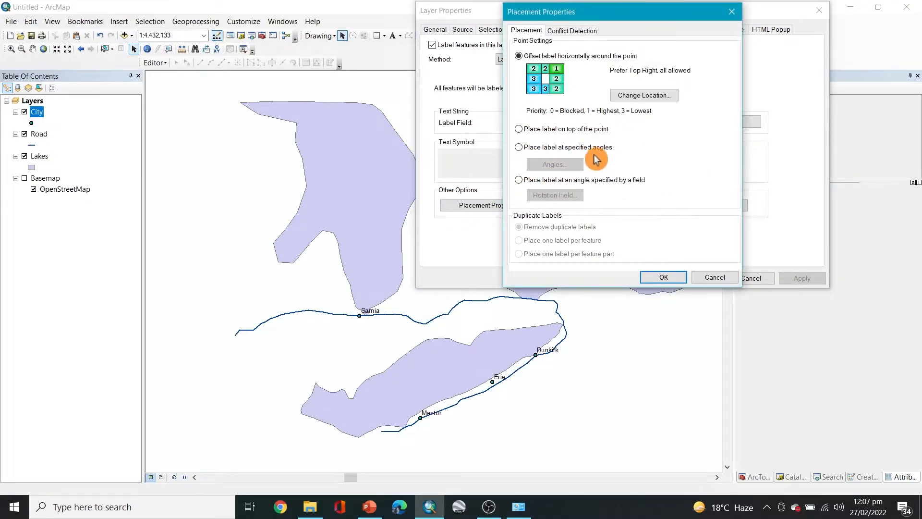
{"action": "left_click", "coordinate": [519, 129]}
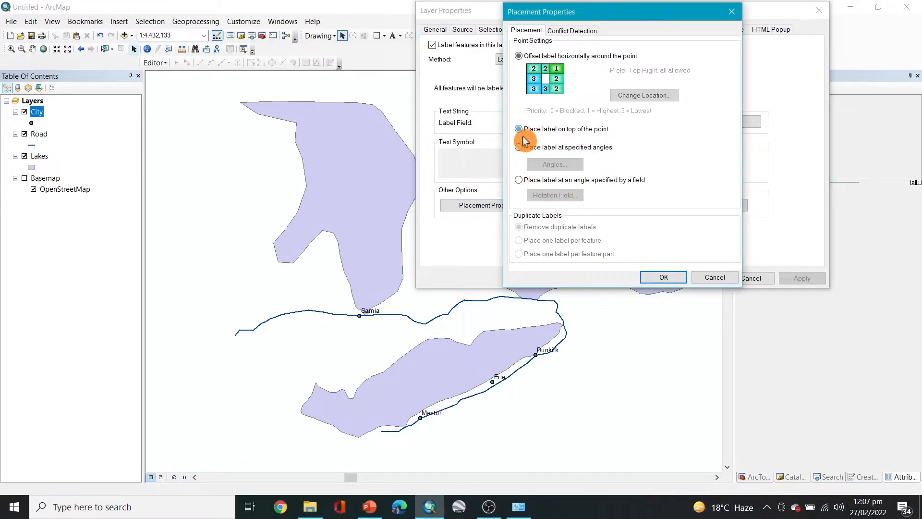
{"action": "left_click", "coordinate": [663, 274]}
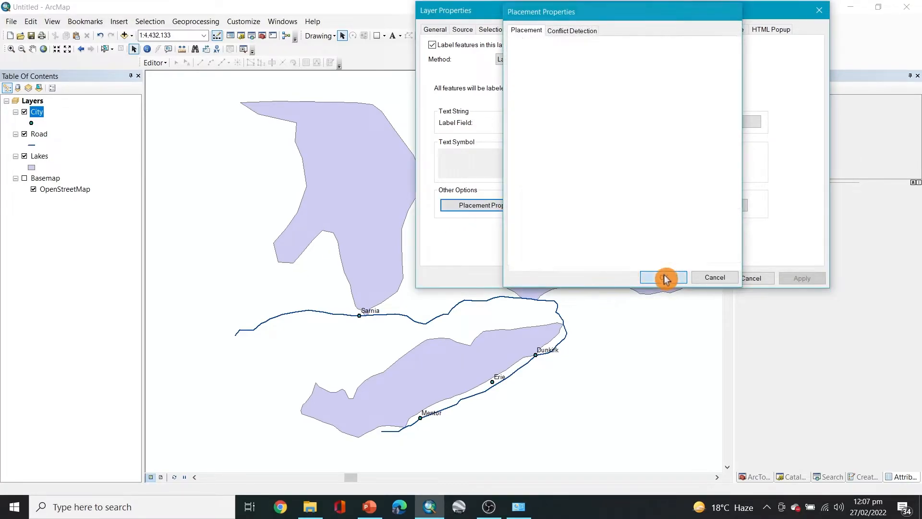
- Place the City labels at an angle specified by the Id field, using the Arithmetic rotation style, and apply the placement
{"action": "left_click", "coordinate": [467, 210]}
{"action": "left_click", "coordinate": [562, 185]}
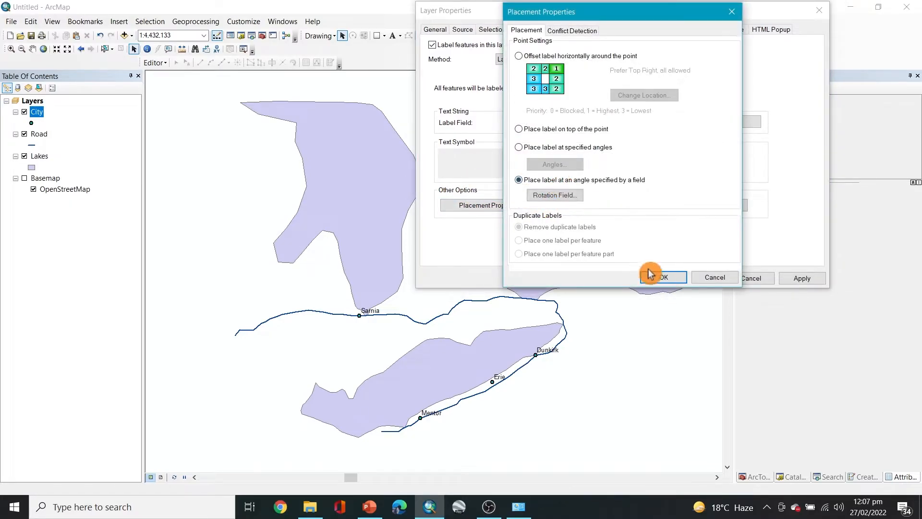
{"action": "left_click", "coordinate": [663, 276]}
{"action": "left_click", "coordinate": [523, 207]}
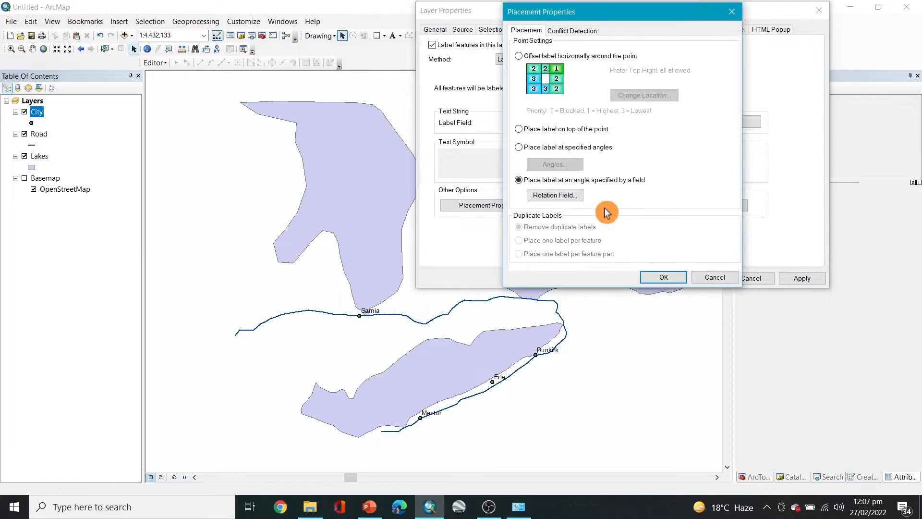
{"action": "left_click", "coordinate": [553, 196]}
{"action": "left_click", "coordinate": [690, 102]}
{"action": "left_click", "coordinate": [696, 109]}
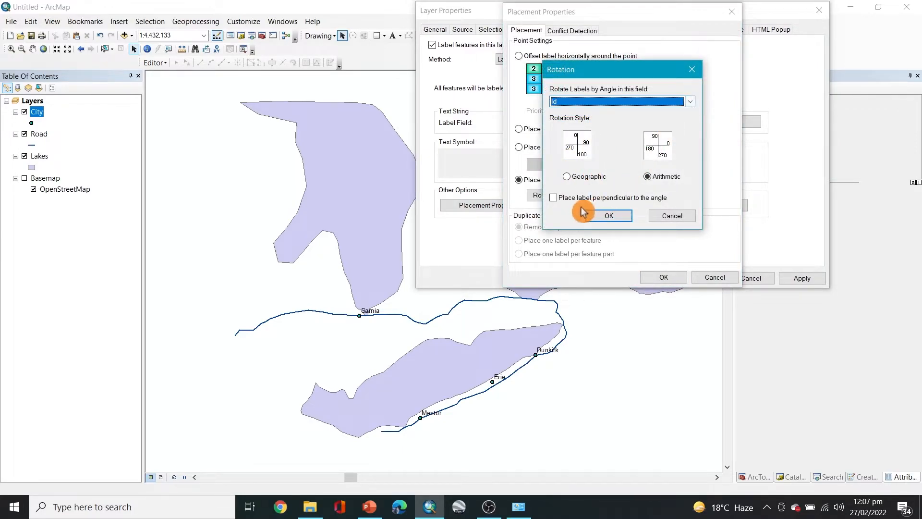
{"action": "left_click", "coordinate": [569, 178]}
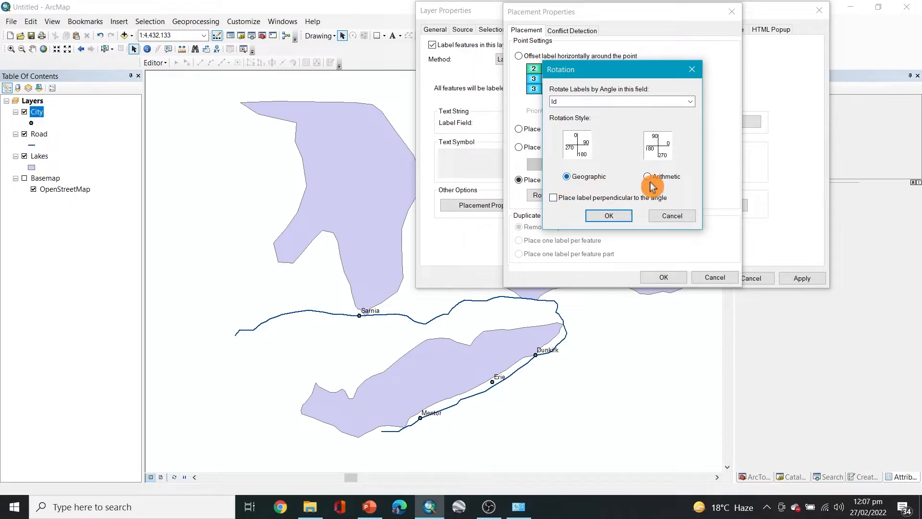
{"action": "left_click", "coordinate": [654, 182]}
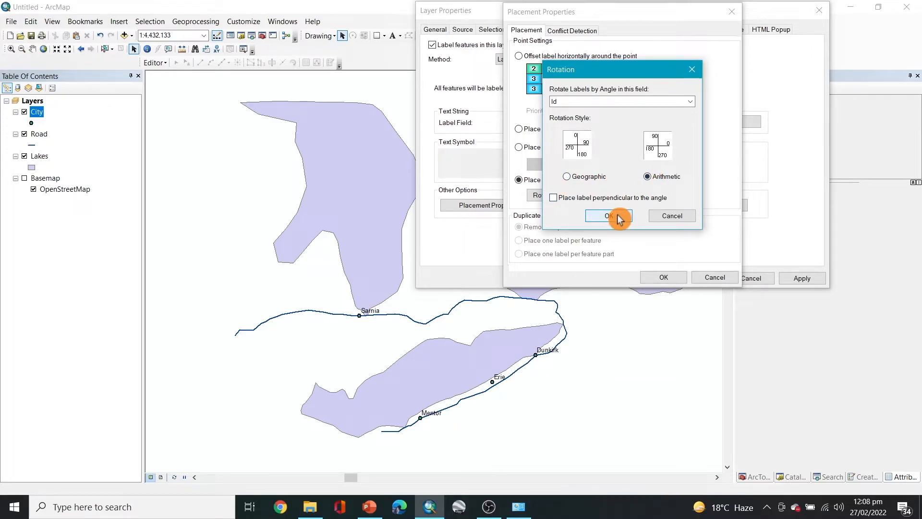
{"action": "left_click", "coordinate": [620, 217]}
{"action": "left_click", "coordinate": [679, 276]}
{"action": "left_click", "coordinate": [807, 279]}
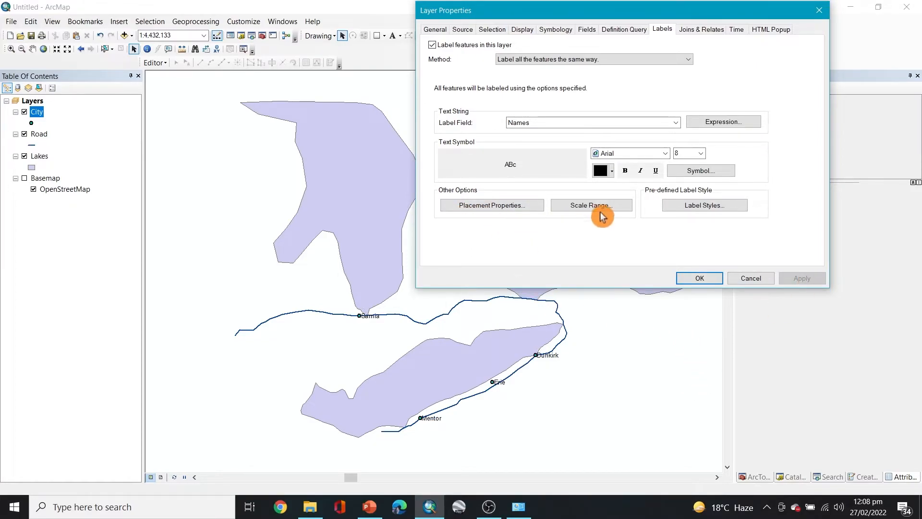
- Set the City label scale range to hide labels when zoomed out beyond 1:10,000, and apply it
{"action": "left_click", "coordinate": [602, 211]}
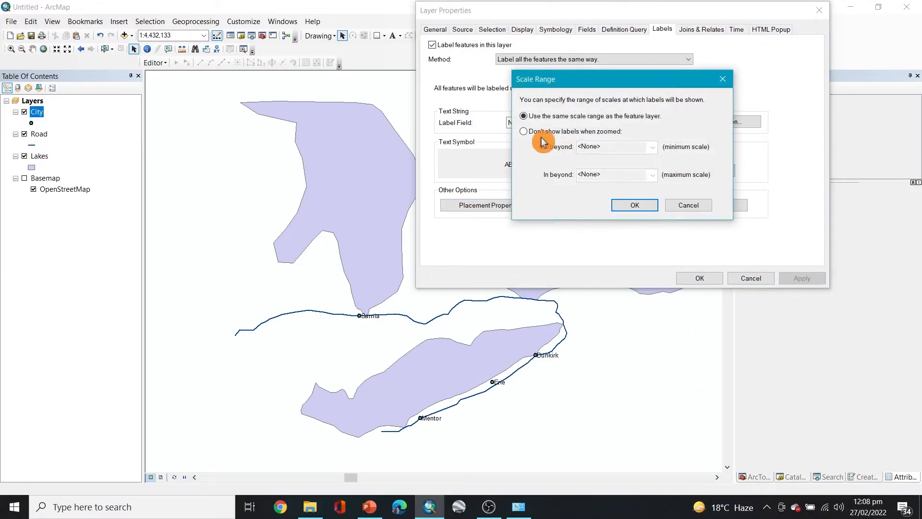
{"action": "left_click", "coordinate": [525, 132]}
{"action": "left_click", "coordinate": [653, 148]}
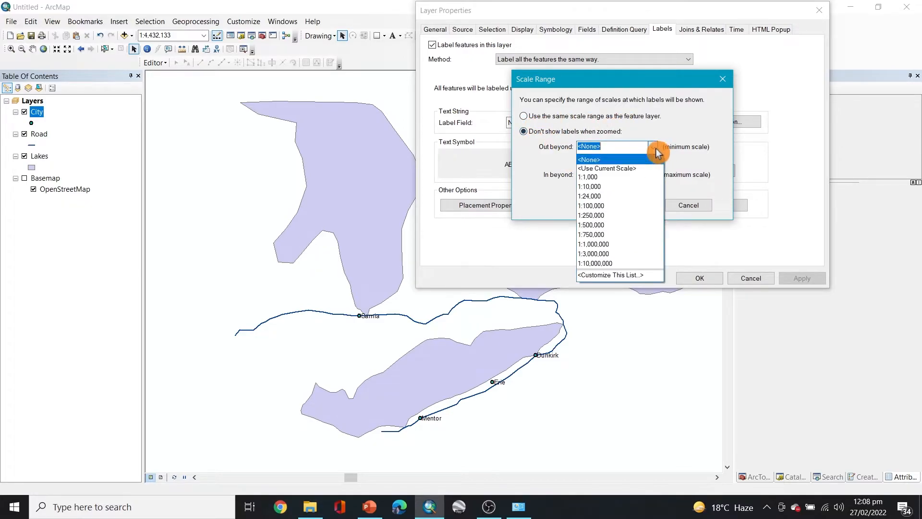
{"action": "left_click", "coordinate": [609, 198]}
{"action": "left_click", "coordinate": [637, 205]}
{"action": "left_click", "coordinate": [803, 279]}
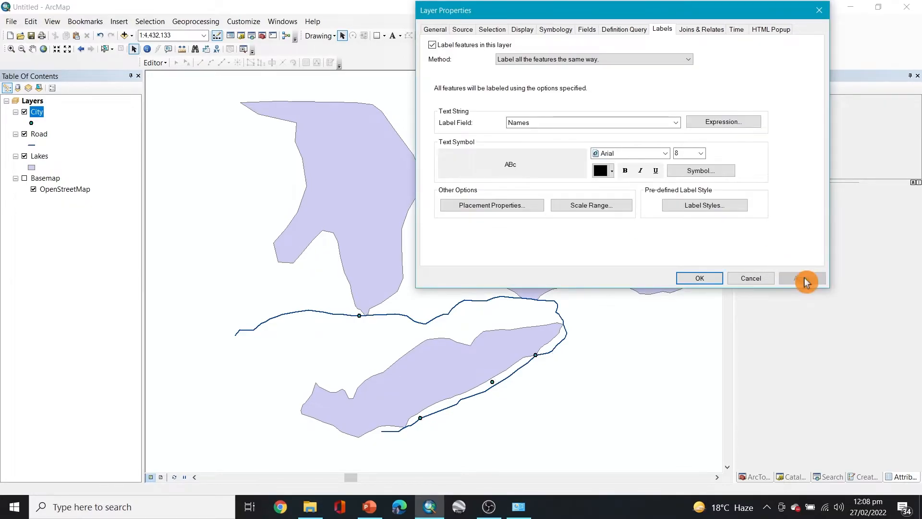
- Return the City label scale range to the same range as the feature layer, and apply it
{"action": "left_click", "coordinate": [592, 206]}
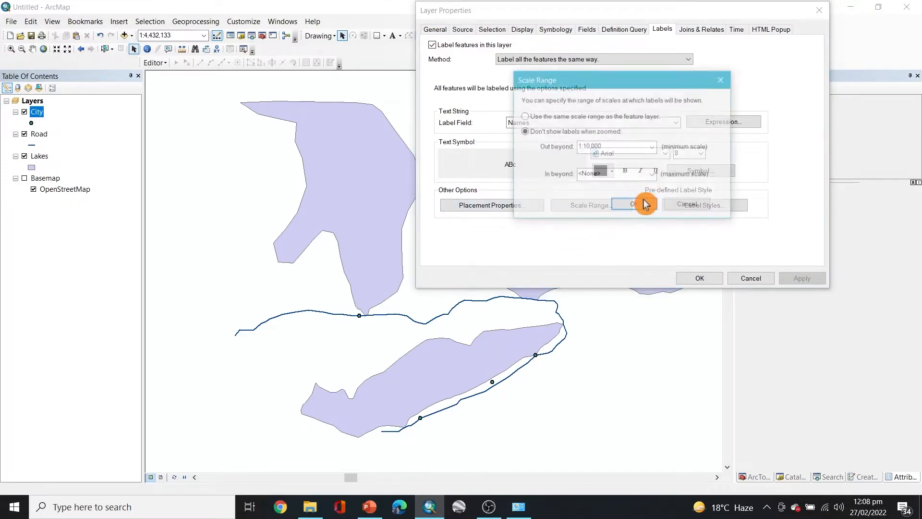
{"action": "left_click", "coordinate": [545, 118]}
{"action": "left_click", "coordinate": [635, 206]}
{"action": "left_click", "coordinate": [803, 279]}
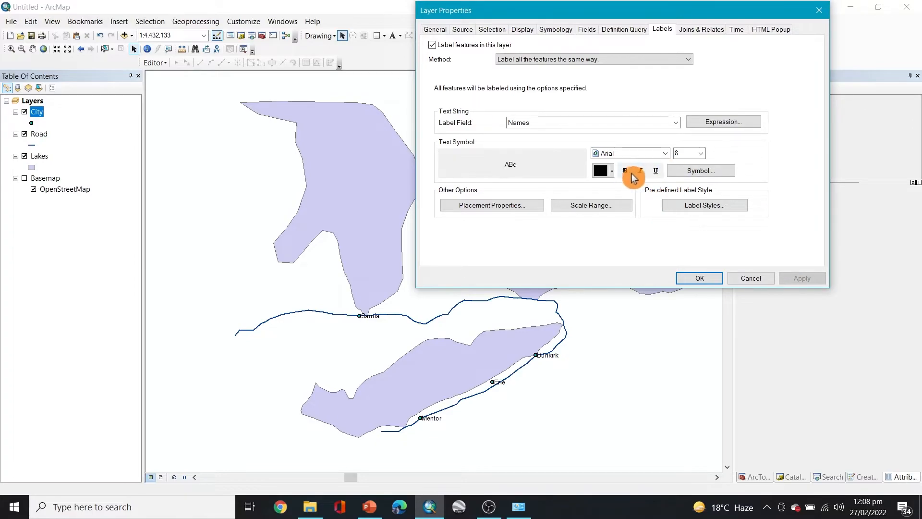
- Try bold text on the City labels, then switch bold off again and apply
{"action": "left_click", "coordinate": [626, 171]}
{"action": "left_click", "coordinate": [803, 279]}
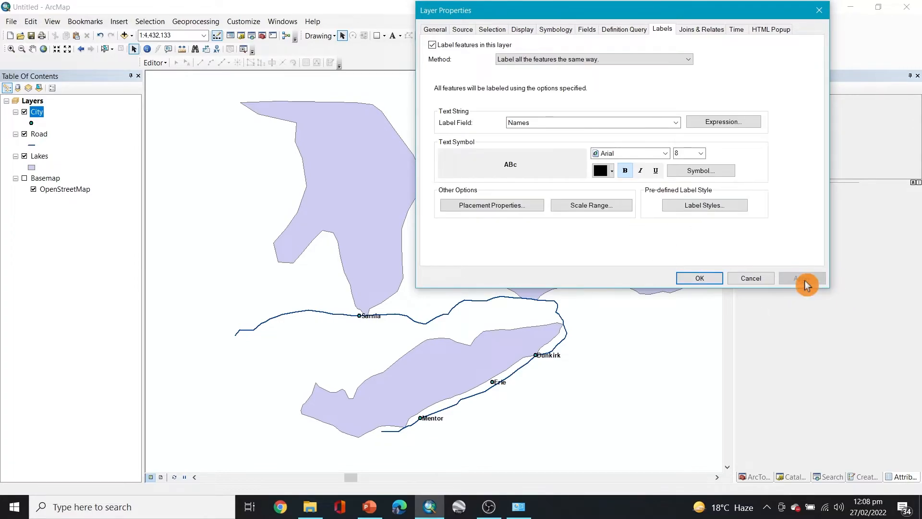
{"action": "left_click", "coordinate": [624, 171]}
{"action": "left_click", "coordinate": [793, 280]}
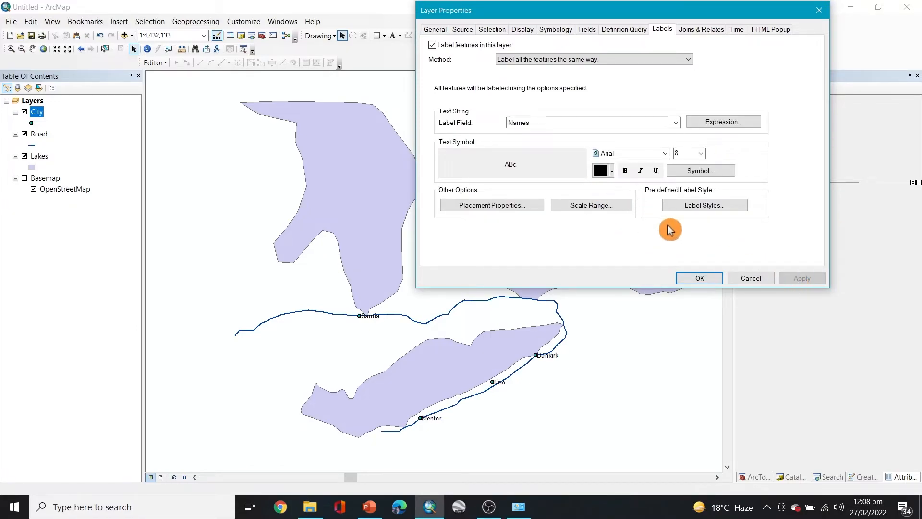
- Set the City label font size to 11, apply it and close the layer properties
{"action": "left_click", "coordinate": [701, 154]}
{"action": "left_click", "coordinate": [693, 191]}
{"action": "left_click", "coordinate": [816, 278]}
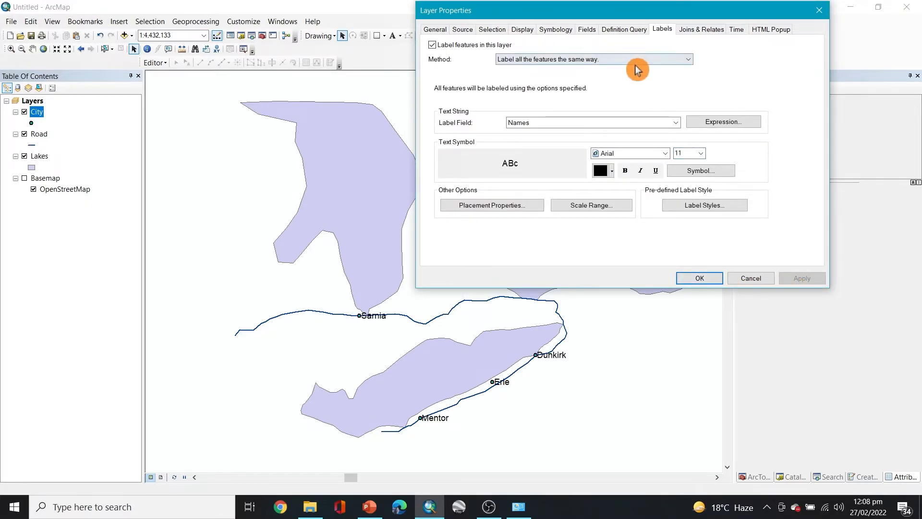
{"action": "left_click", "coordinate": [701, 279]}
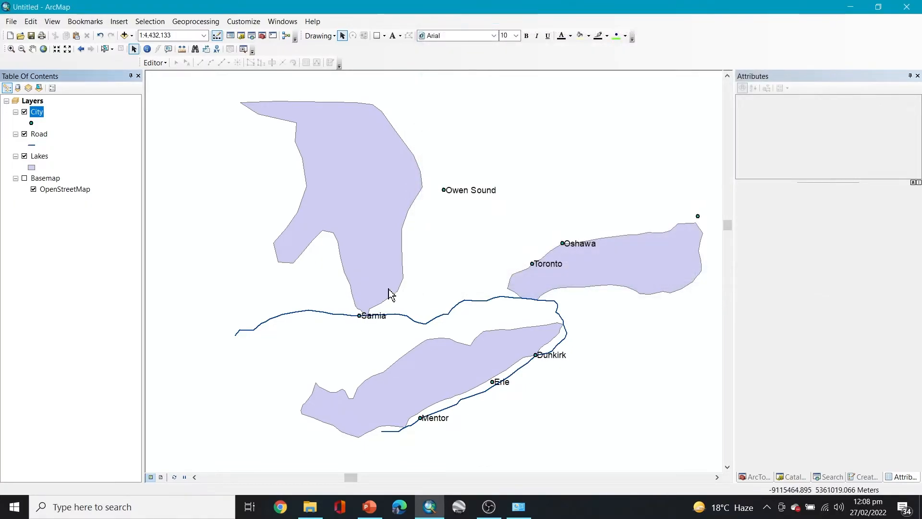
{"action": "right_click", "coordinate": [46, 140]}
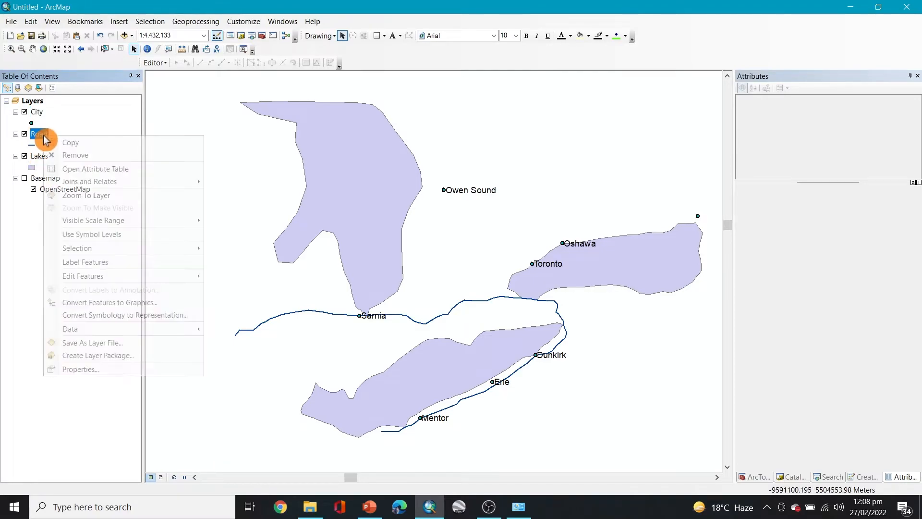
{"action": "left_click", "coordinate": [111, 368]}
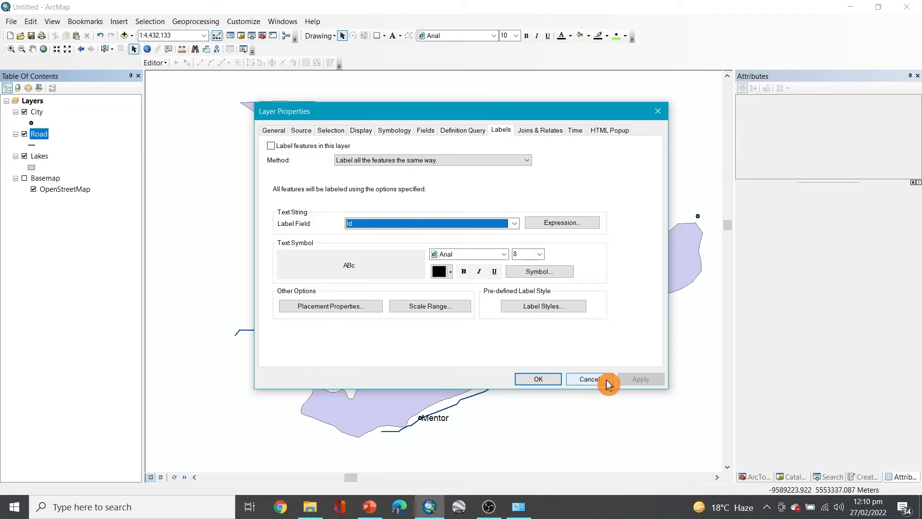
{"action": "left_click", "coordinate": [606, 381]}
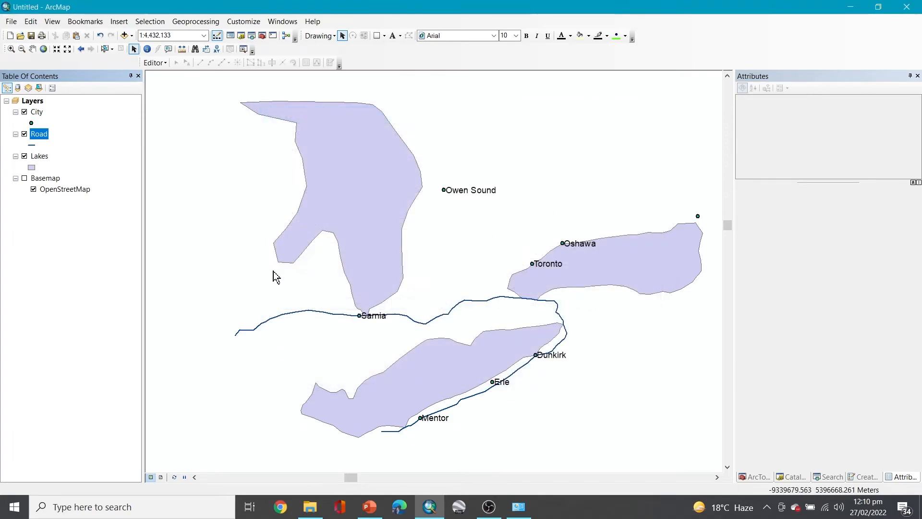
- Add a text field called Name to the Road layer's attribute table, then close the table
{"action": "right_click", "coordinate": [45, 140]}
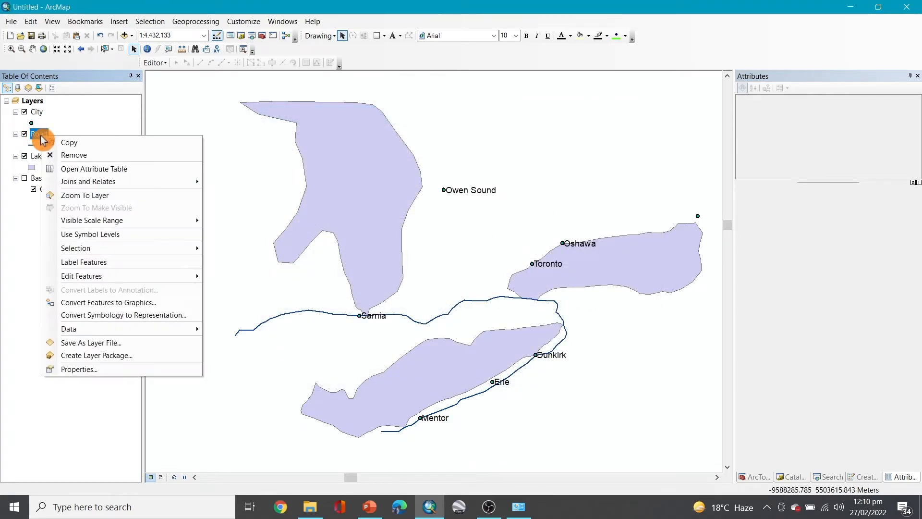
{"action": "left_click", "coordinate": [123, 171]}
{"action": "left_click", "coordinate": [78, 46]}
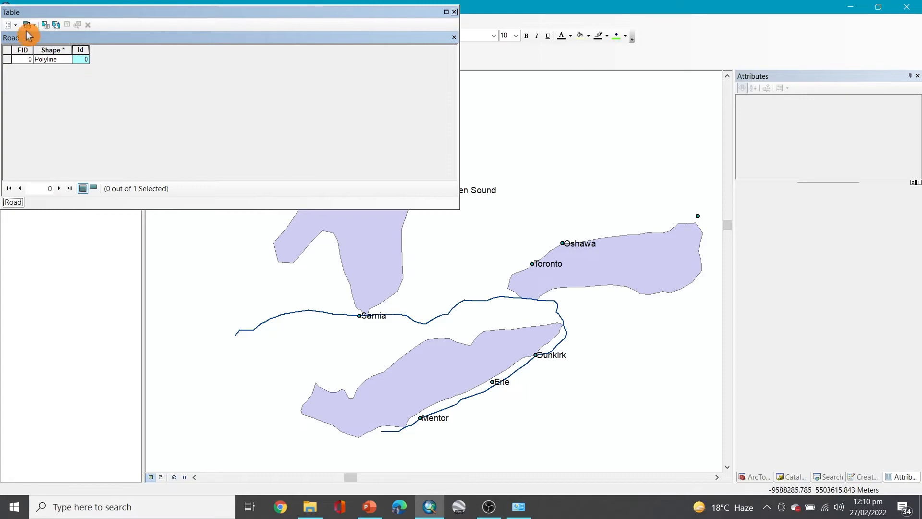
{"action": "left_click", "coordinate": [18, 30]}
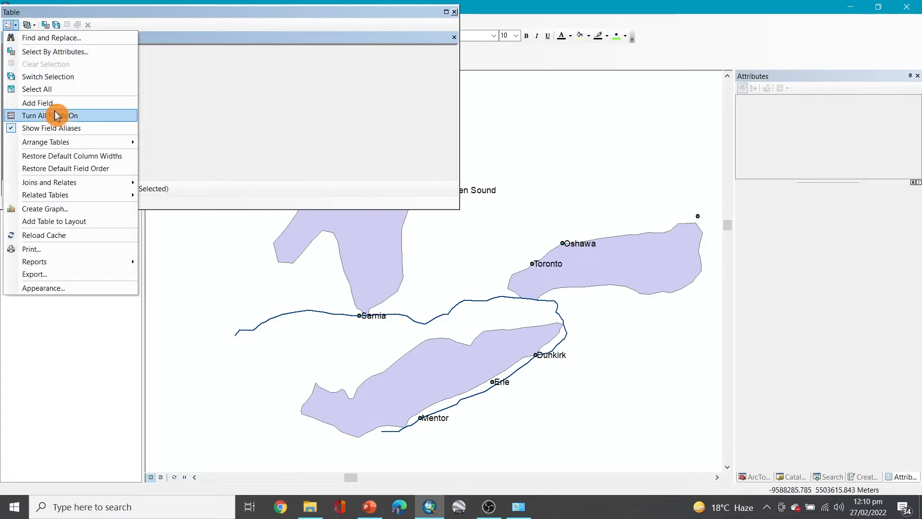
{"action": "left_click", "coordinate": [61, 105]}
{"action": "left_click", "coordinate": [474, 208]}
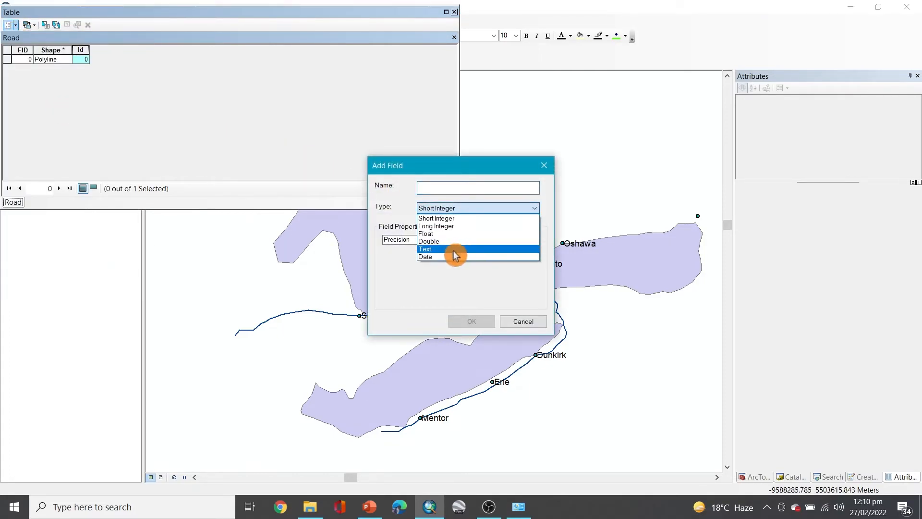
{"action": "left_click", "coordinate": [446, 249]}
{"action": "left_click", "coordinate": [458, 185]}
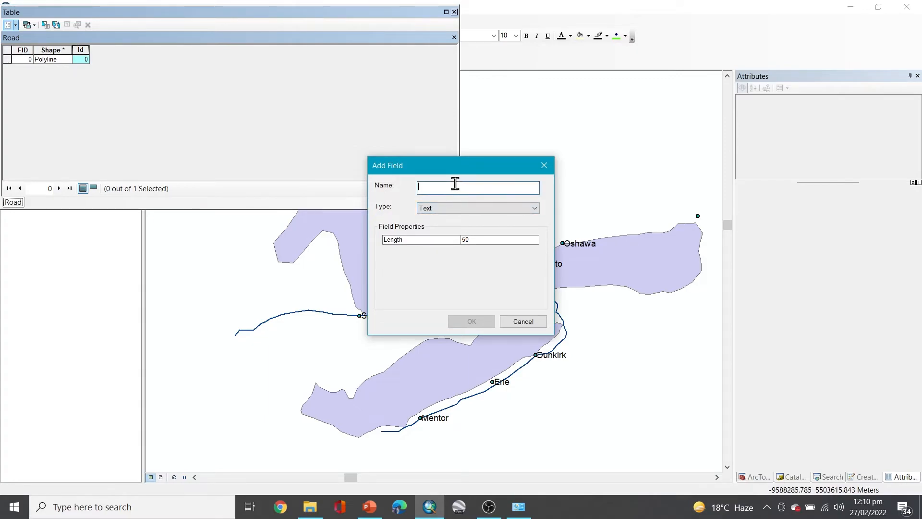
{"action": "type", "text": "name"}
{"action": "key", "text": "Tab"}
{"action": "left_click", "coordinate": [452, 186]}
{"action": "type", "text": "Name"}
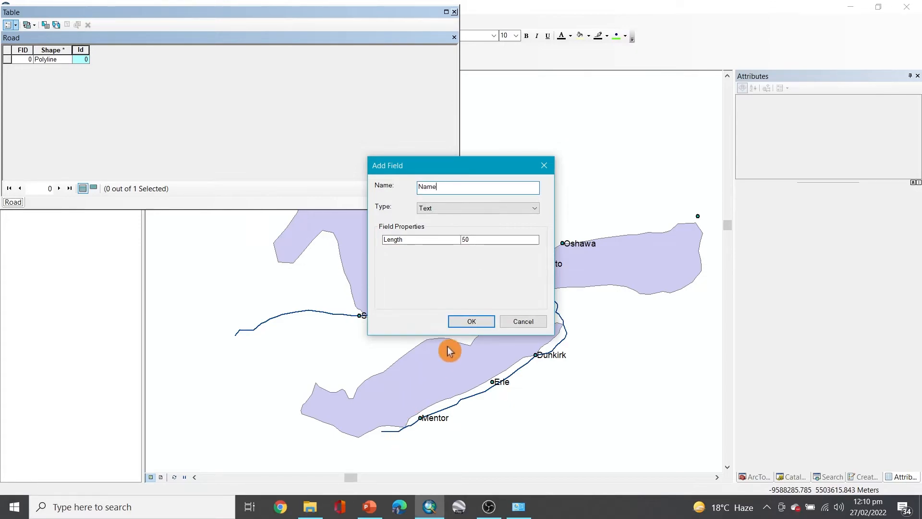
{"action": "left_click", "coordinate": [471, 321]}
{"action": "left_click", "coordinate": [453, 12]}
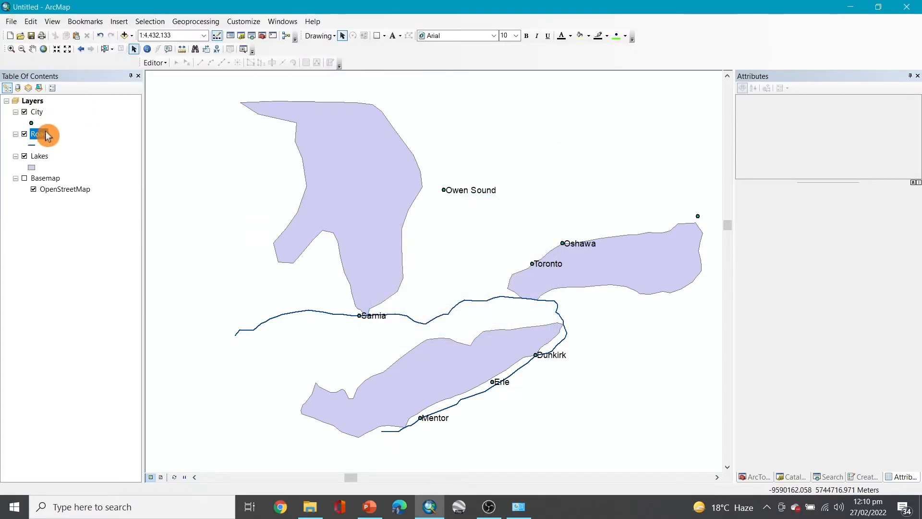
- Start an edit session, select the road line and set its Name attribute to Sarnia to Mentor
{"action": "left_click", "coordinate": [155, 62]}
{"action": "left_click", "coordinate": [173, 75]}
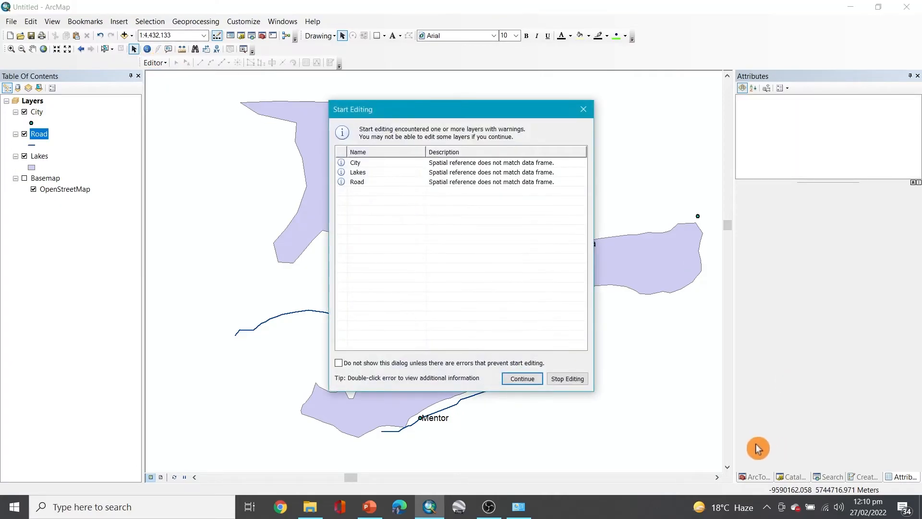
{"action": "left_click", "coordinate": [521, 377]}
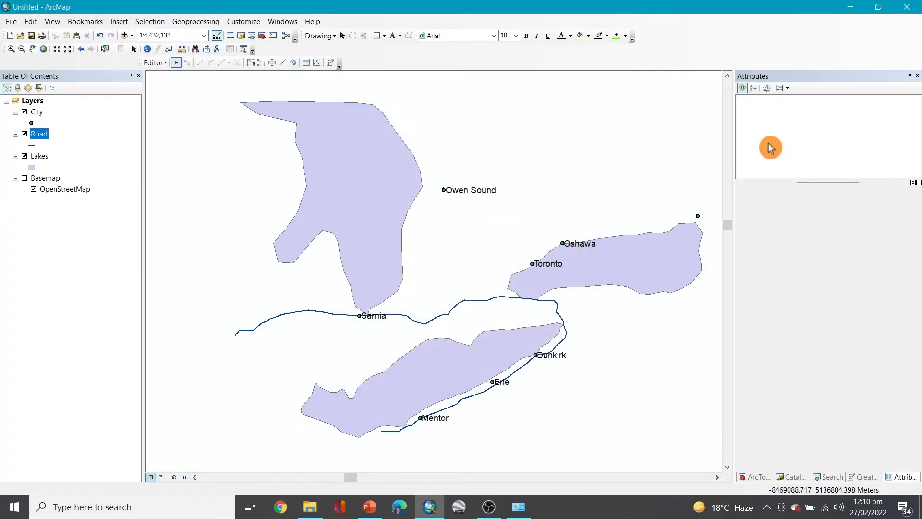
{"action": "left_click", "coordinate": [430, 320]}
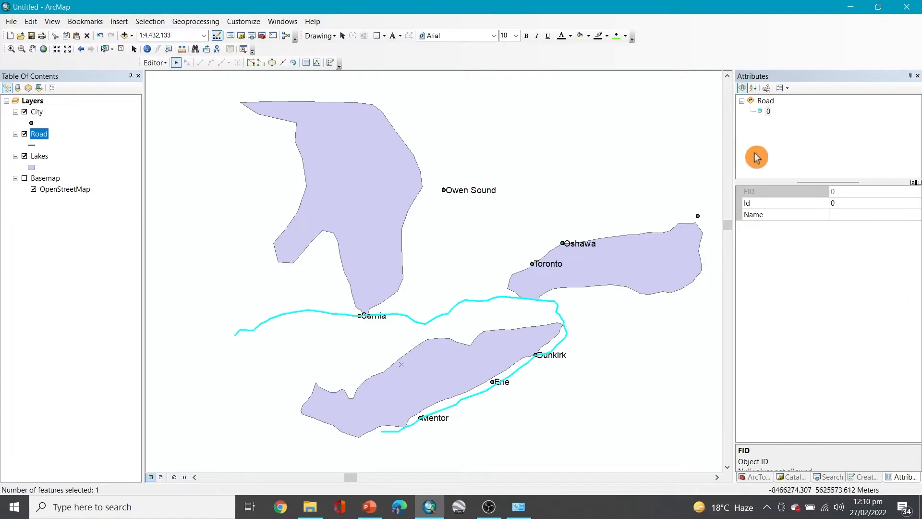
{"action": "left_click", "coordinate": [859, 214]}
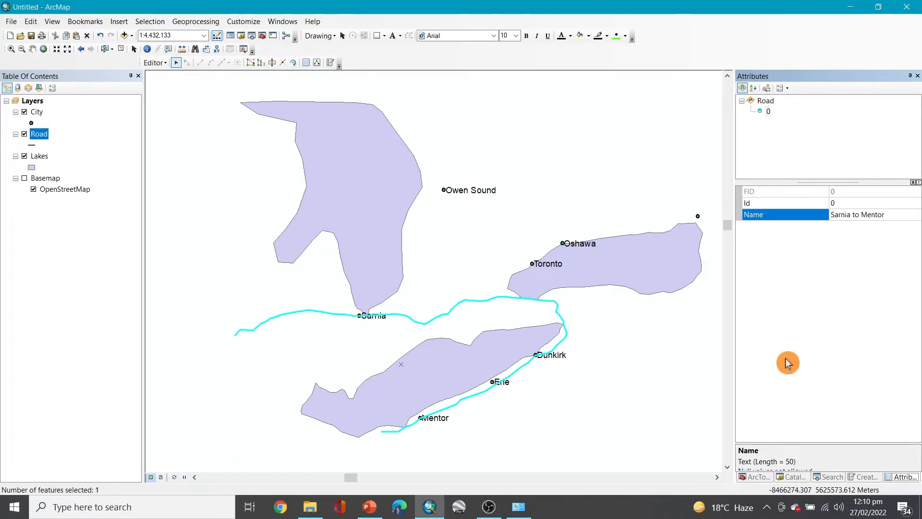
- Save the road edits and stop editing
{"action": "left_click", "coordinate": [155, 63]}
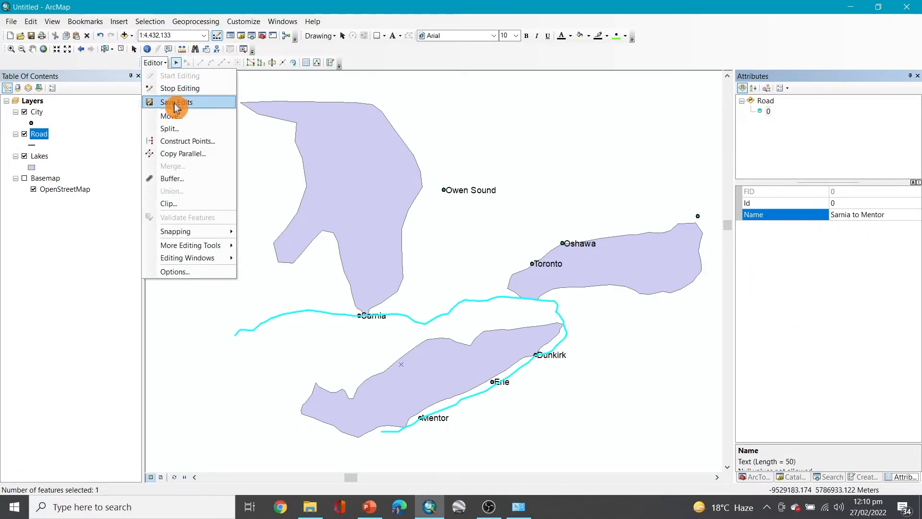
{"action": "left_click", "coordinate": [175, 103]}
{"action": "left_click", "coordinate": [155, 63]}
{"action": "left_click", "coordinate": [168, 88]}
- Turn on labels for the Road layer using the Name field, and apply them
{"action": "right_click", "coordinate": [47, 139]}
{"action": "left_click", "coordinate": [96, 342]}
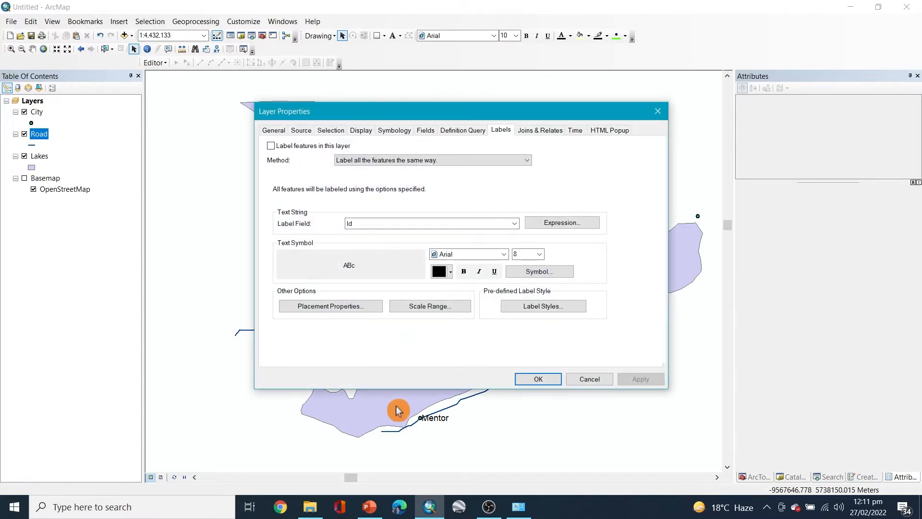
{"action": "left_click", "coordinate": [310, 146]}
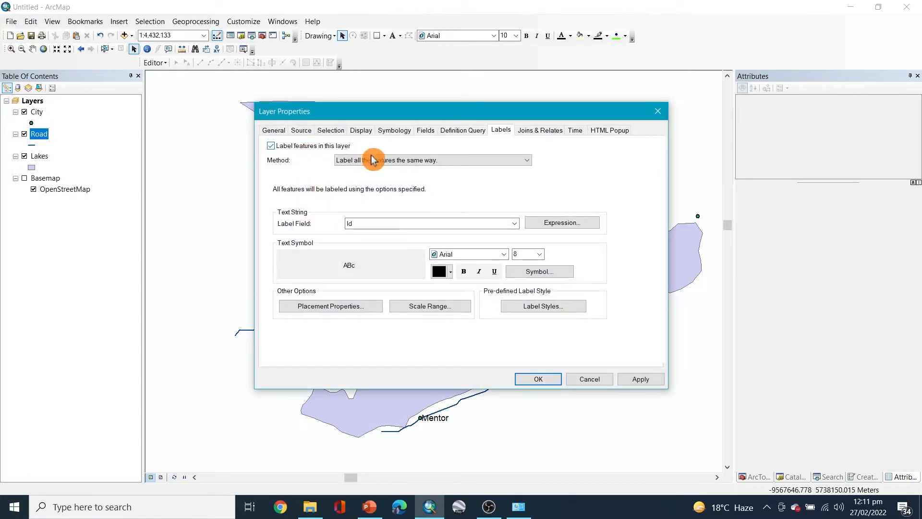
{"action": "left_click", "coordinate": [429, 225]}
{"action": "left_click", "coordinate": [391, 245]}
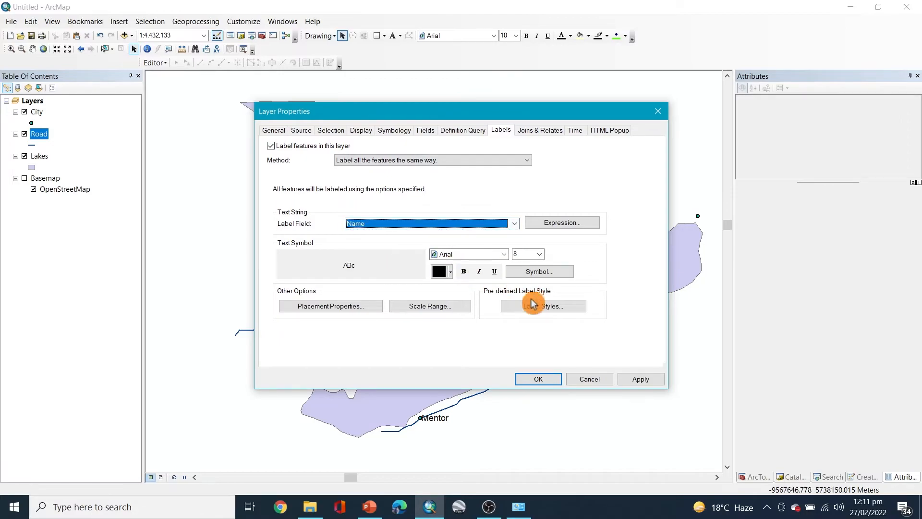
{"action": "left_click", "coordinate": [641, 379]}
{"action": "left_click_drag", "start_coordinate": [526, 116], "coordinate": [852, 98]}
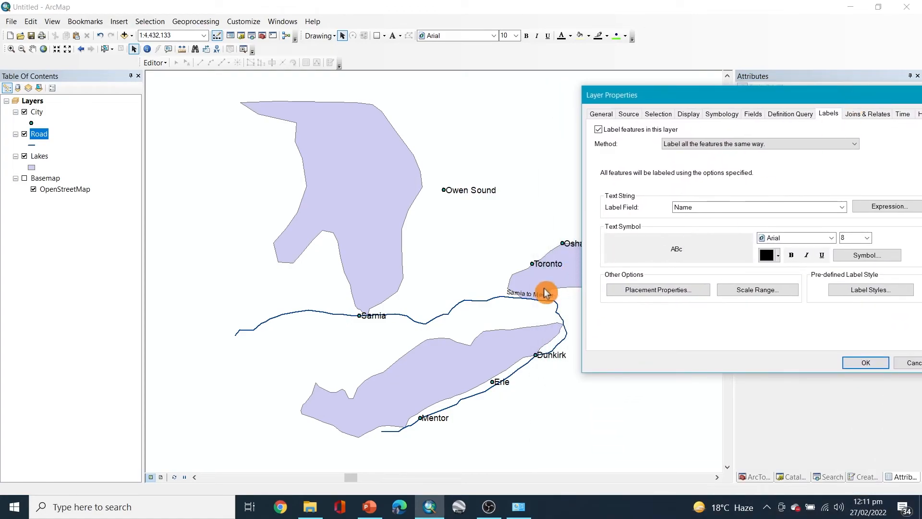
- Make the Road labels bold with font size 14, and apply the change
{"action": "left_click", "coordinate": [791, 255]}
{"action": "left_click", "coordinate": [868, 239]}
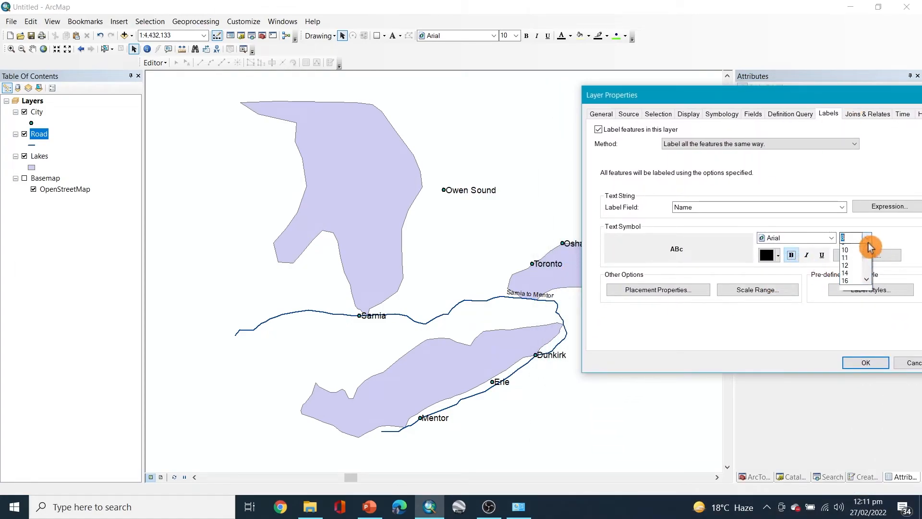
{"action": "left_click", "coordinate": [850, 273]}
{"action": "left_click_drag", "start_coordinate": [849, 102], "coordinate": [831, 47]}
{"action": "left_click", "coordinate": [882, 343]}
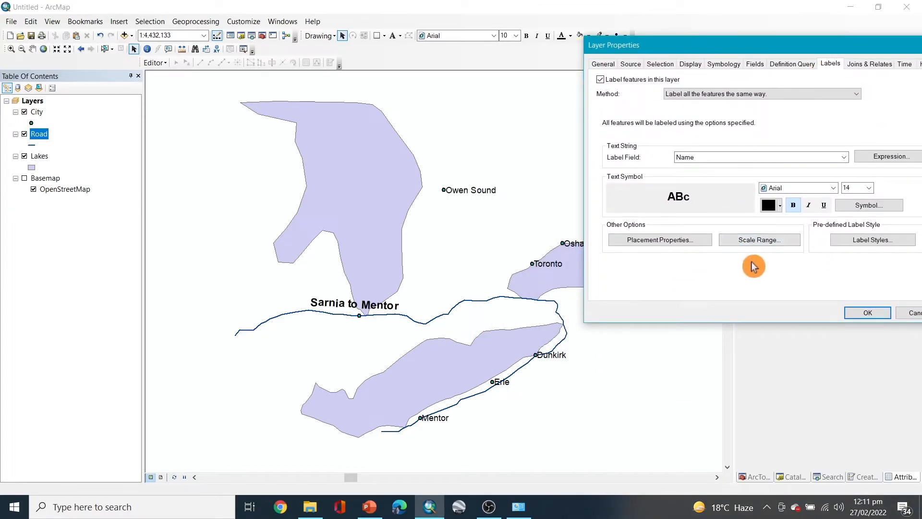
- Set the Road label color to blue, apply it and close the layer properties
{"action": "left_click", "coordinate": [780, 206]}
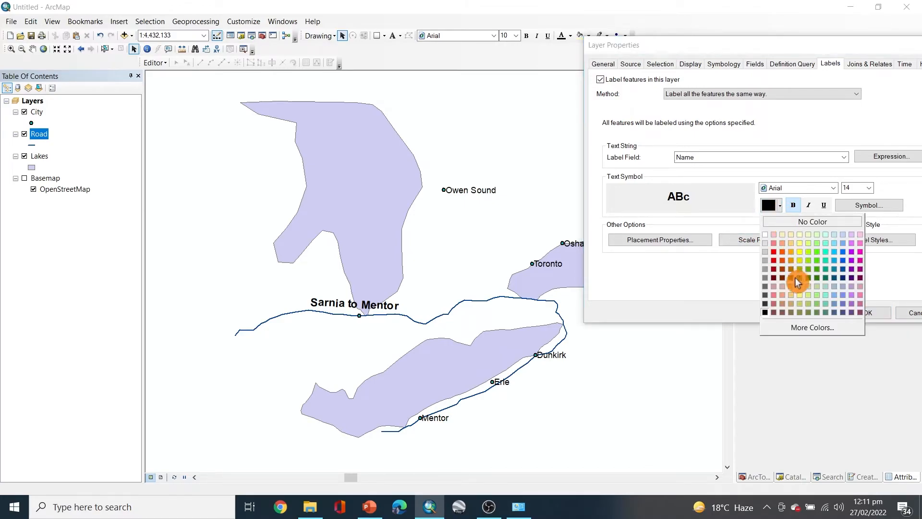
{"action": "left_click", "coordinate": [849, 264]}
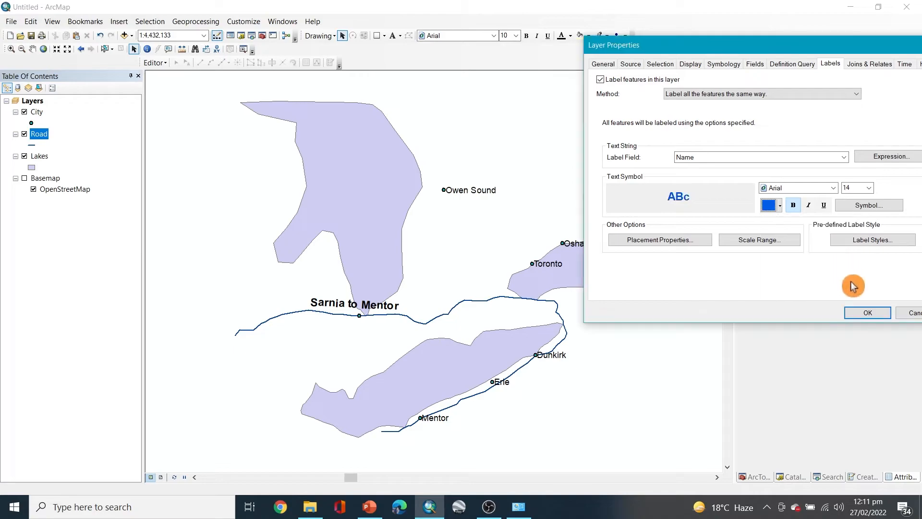
{"action": "left_click_drag", "start_coordinate": [852, 49], "coordinate": [741, 39]}
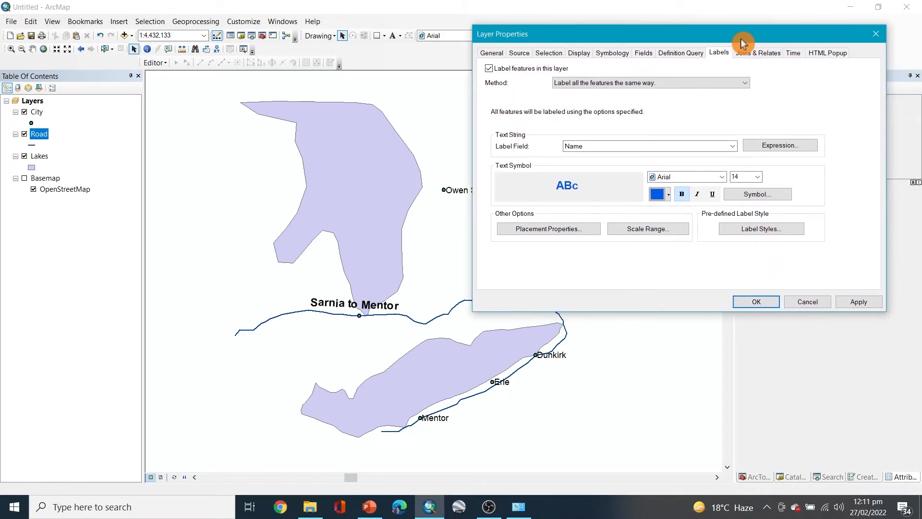
{"action": "left_click", "coordinate": [866, 301]}
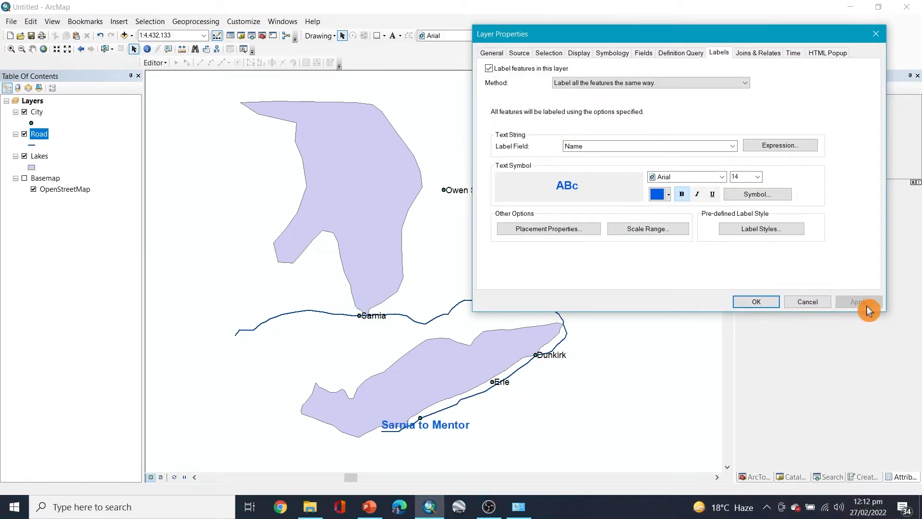
{"action": "left_click", "coordinate": [755, 306]}
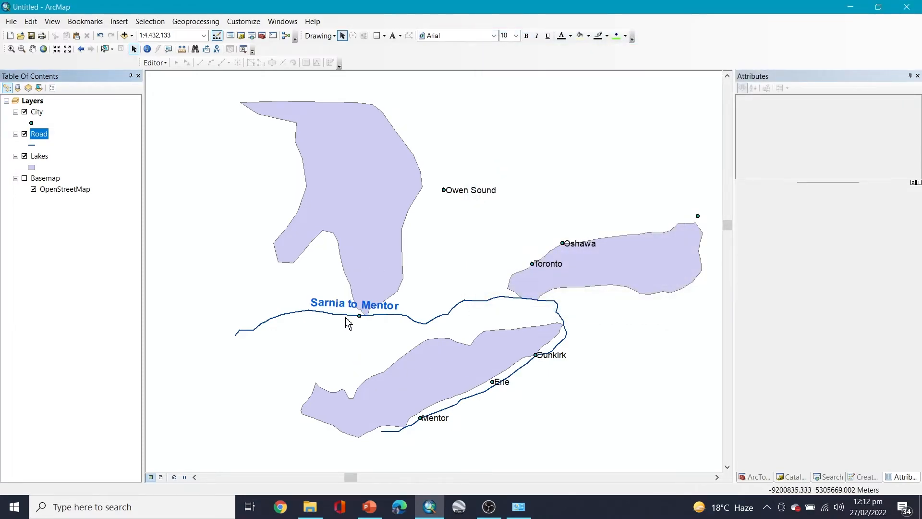
- Turn on labels for the Lakes layer using the Names field, and apply them
{"action": "right_click", "coordinate": [44, 159]}
{"action": "left_click", "coordinate": [95, 391]}
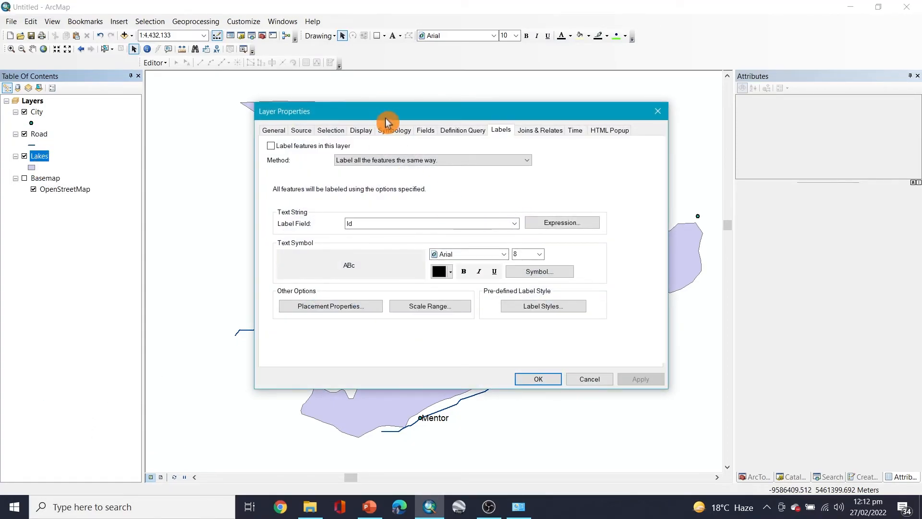
{"action": "left_click", "coordinate": [292, 148]}
{"action": "left_click", "coordinate": [454, 162]}
{"action": "left_click", "coordinate": [419, 213]}
{"action": "left_click", "coordinate": [417, 224]}
{"action": "left_click", "coordinate": [395, 247]}
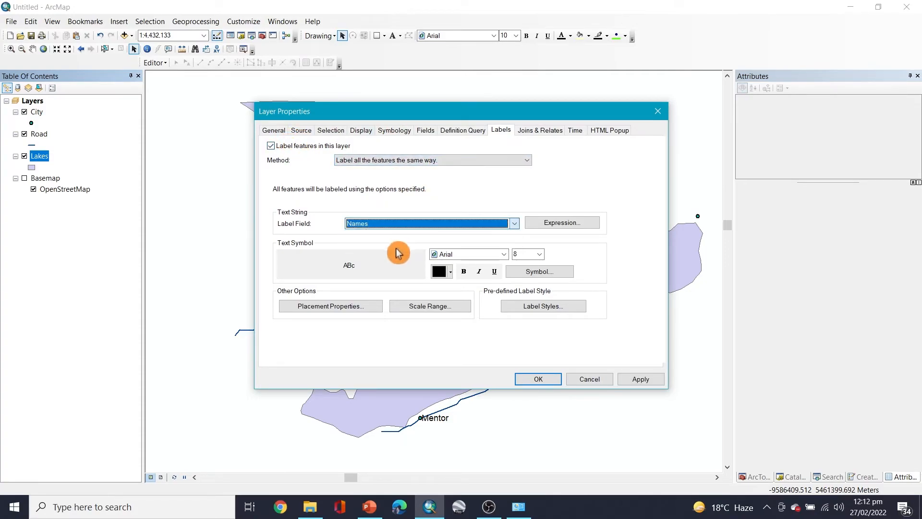
{"action": "left_click", "coordinate": [641, 379]}
{"action": "left_click_drag", "start_coordinate": [484, 109], "coordinate": [572, 50]}
- Make the Lakes labels bold and yellow, apply the change and close the layer properties
{"action": "left_click", "coordinate": [549, 196]}
{"action": "left_click", "coordinate": [534, 196]}
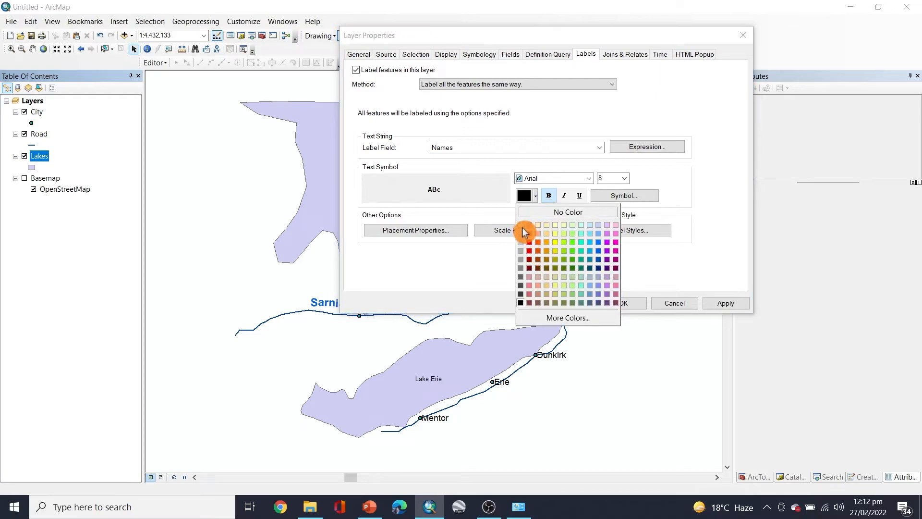
{"action": "left_click", "coordinate": [556, 242]}
{"action": "left_click", "coordinate": [733, 304]}
{"action": "left_click_drag", "start_coordinate": [603, 39], "coordinate": [756, 74]}
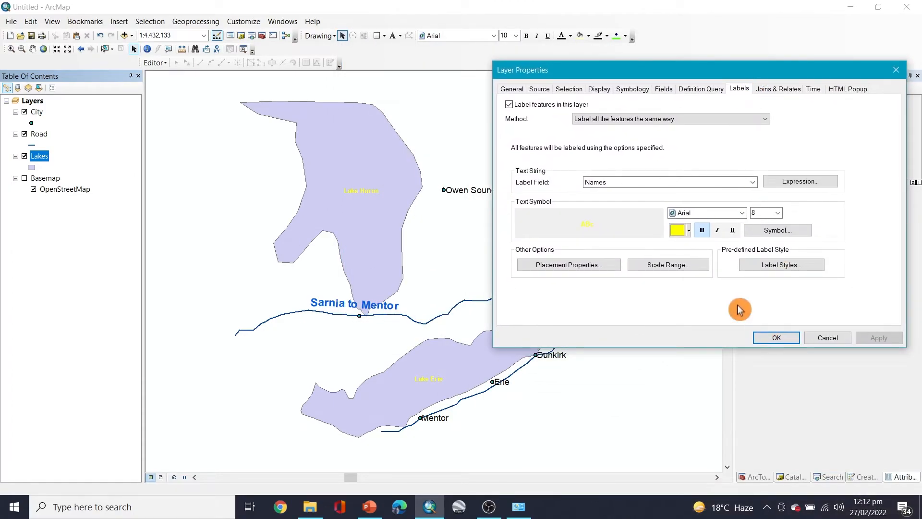
{"action": "left_click", "coordinate": [777, 338]}
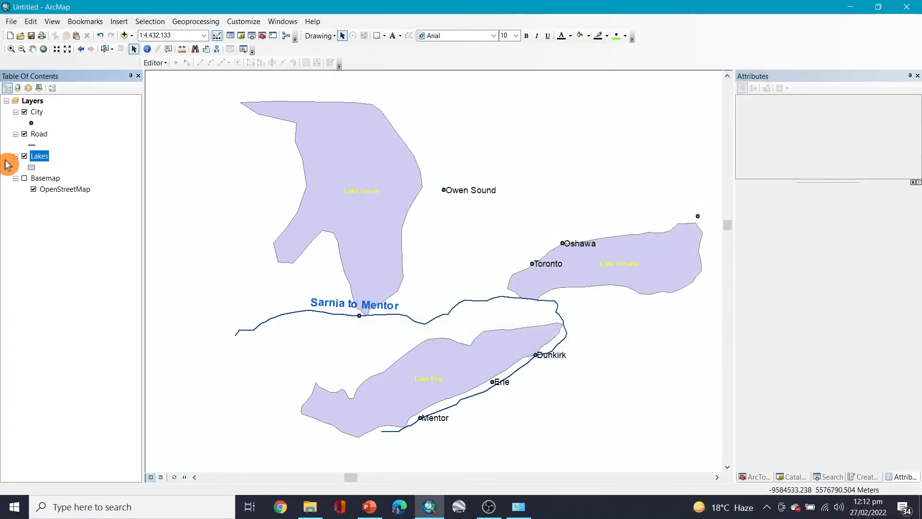
- Change the Lakes polygon symbol to a light blue preset fill
{"action": "left_click", "coordinate": [32, 167]}
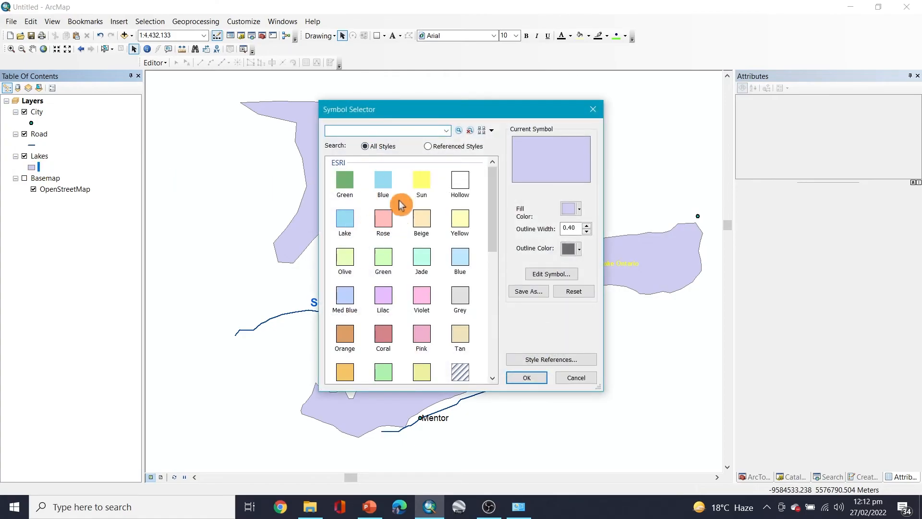
{"action": "left_click", "coordinate": [460, 257]}
{"action": "left_click", "coordinate": [527, 378]}
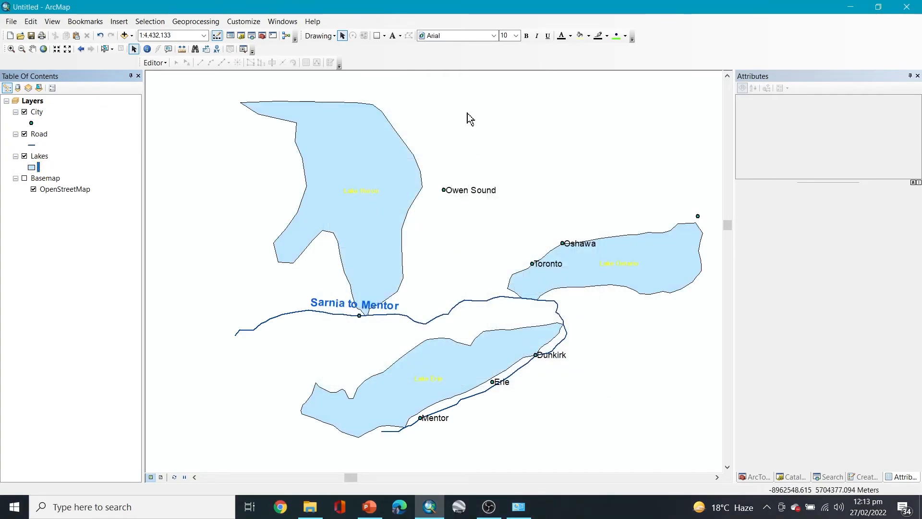
{"action": "left_click", "coordinate": [25, 157]}
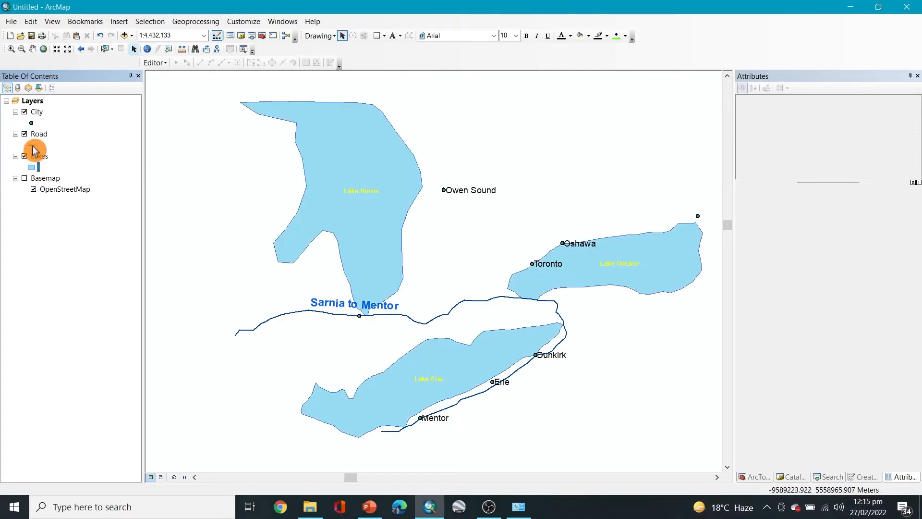
- Change the Road line symbol to the Boundary, National style
{"action": "double_click", "coordinate": [31, 145]}
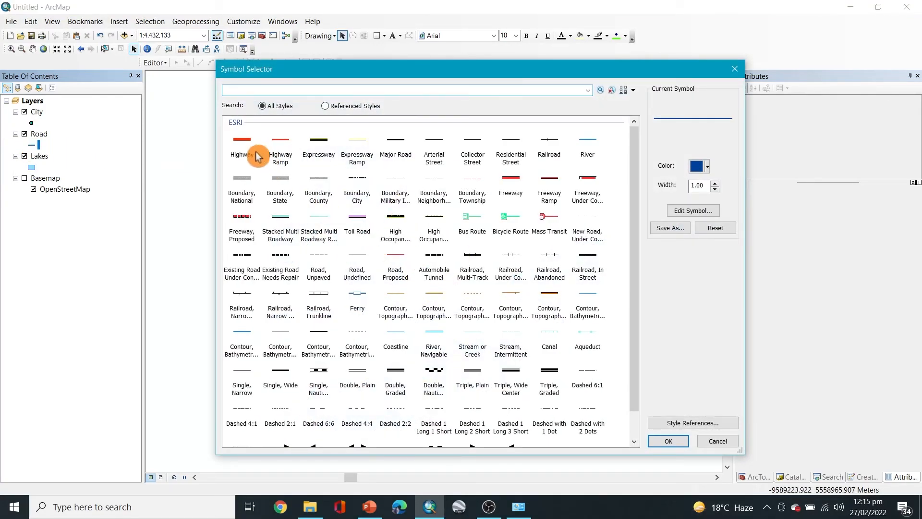
{"action": "left_click", "coordinate": [248, 184]}
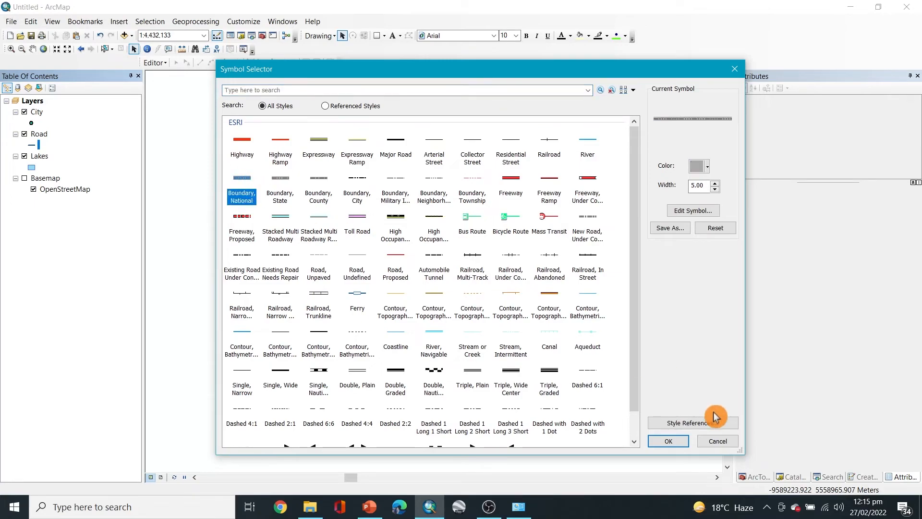
{"action": "left_click", "coordinate": [668, 441]}
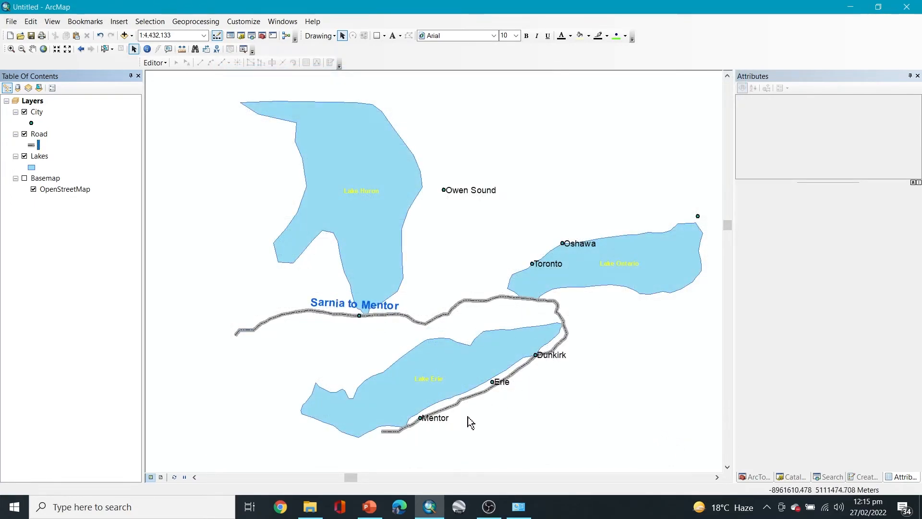
- Change the City point symbol to the Square 1 marker
{"action": "double_click", "coordinate": [32, 123]}
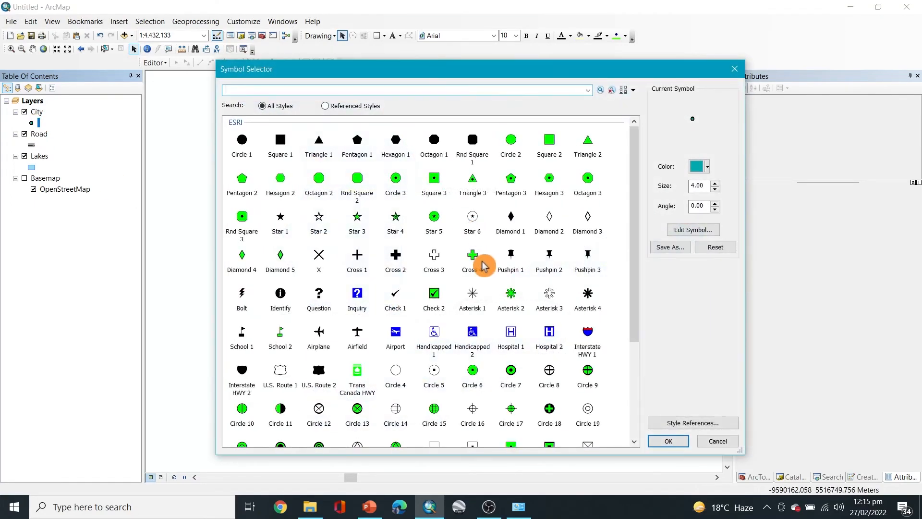
{"action": "scroll", "coordinate": [389, 254], "scroll_direction": "down", "scroll_amount": 3}
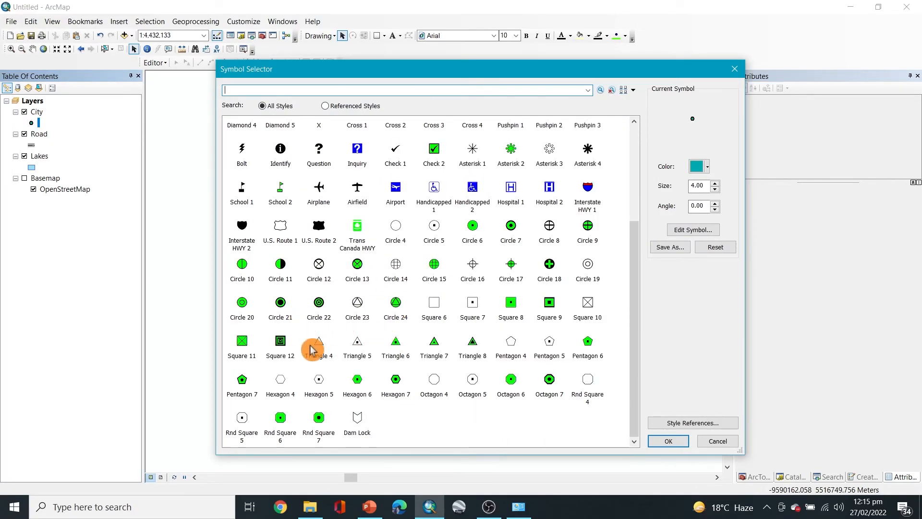
{"action": "scroll", "coordinate": [336, 392], "scroll_direction": "up", "scroll_amount": 3}
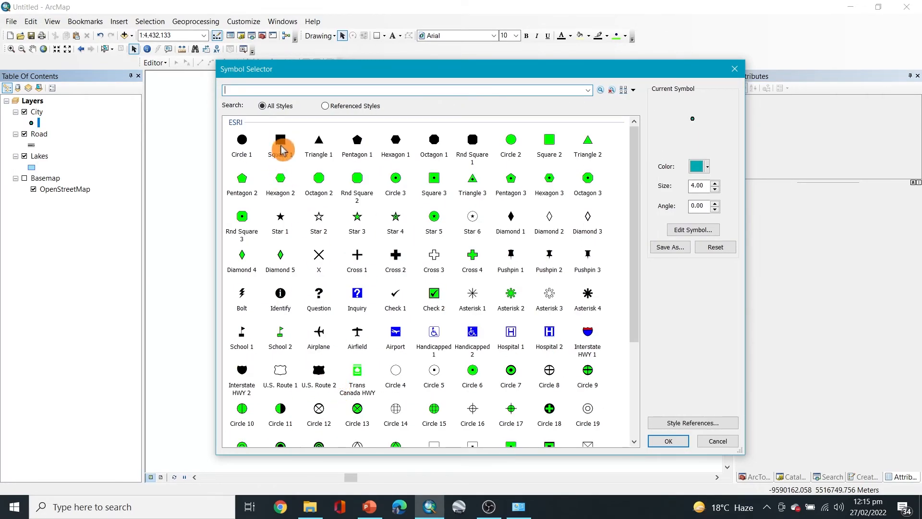
{"action": "left_click", "coordinate": [281, 150]}
{"action": "left_click", "coordinate": [668, 441]}
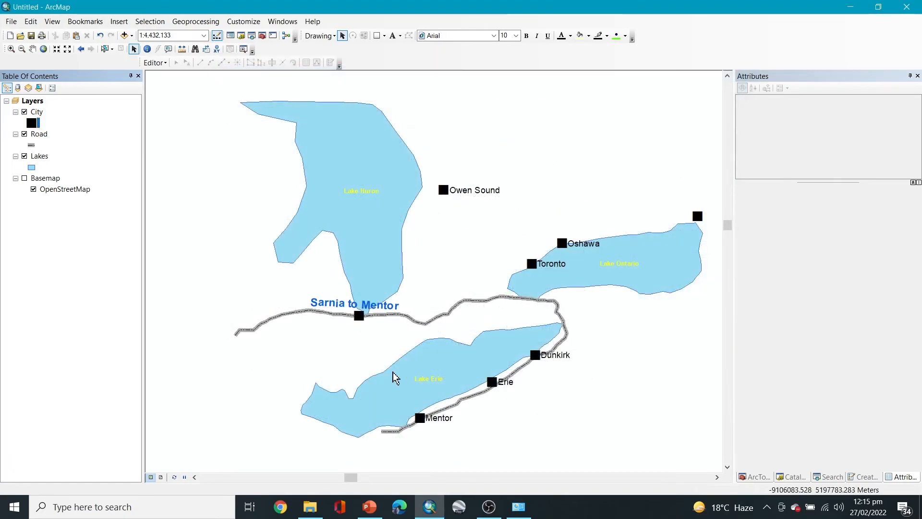
- Open the label settings in the Lakes layer's properties
{"action": "left_click", "coordinate": [32, 180]}
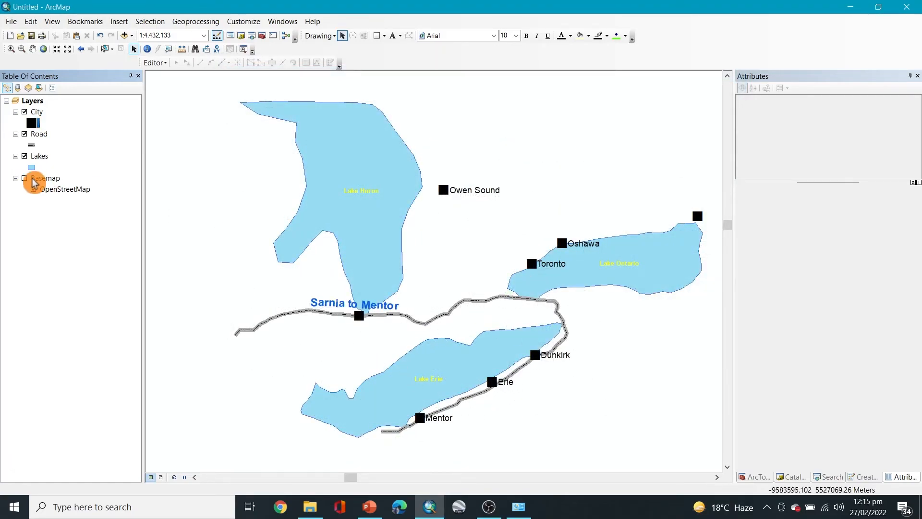
{"action": "left_click", "coordinate": [39, 158]}
{"action": "right_click", "coordinate": [40, 164]}
{"action": "left_click", "coordinate": [127, 394]}
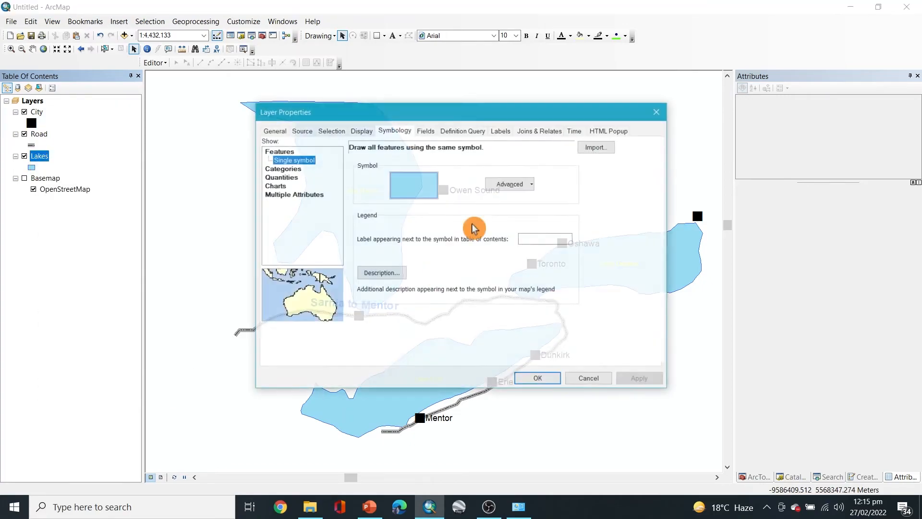
{"action": "left_click", "coordinate": [475, 131]}
{"action": "left_click", "coordinate": [501, 131]}
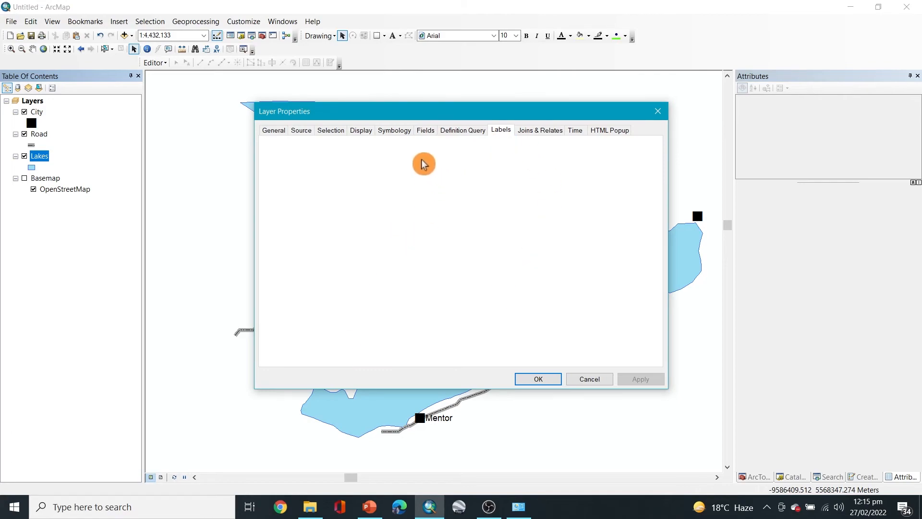
{"action": "left_click", "coordinate": [425, 131]}
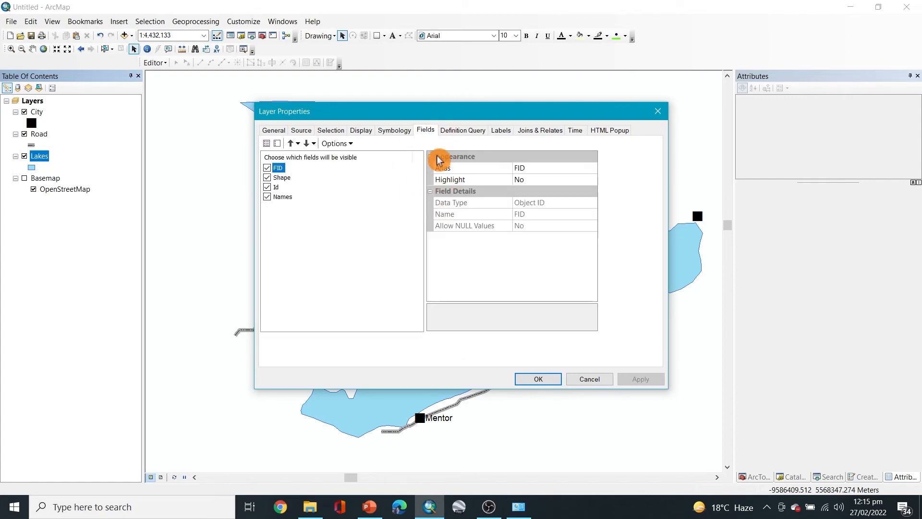
{"action": "left_click", "coordinate": [499, 134]}
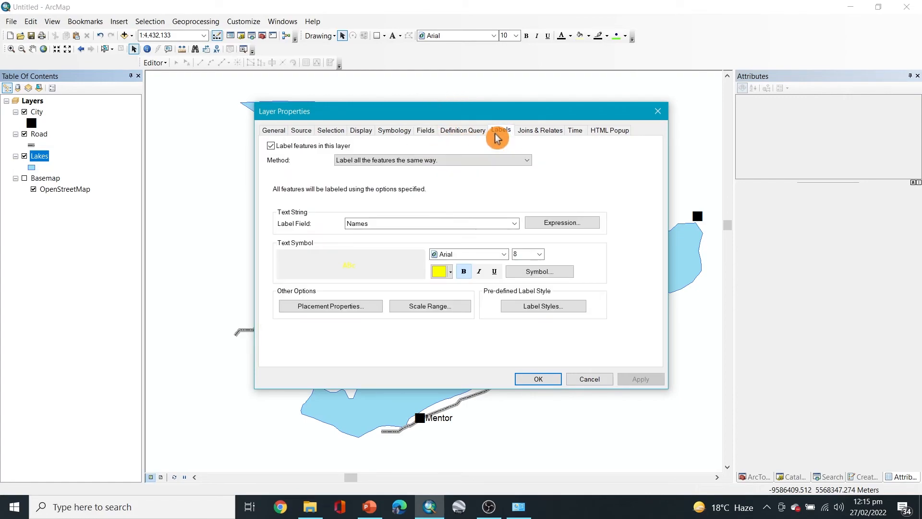
- Change the Lakes label colour to pink and apply it
{"action": "left_click", "coordinate": [440, 272]}
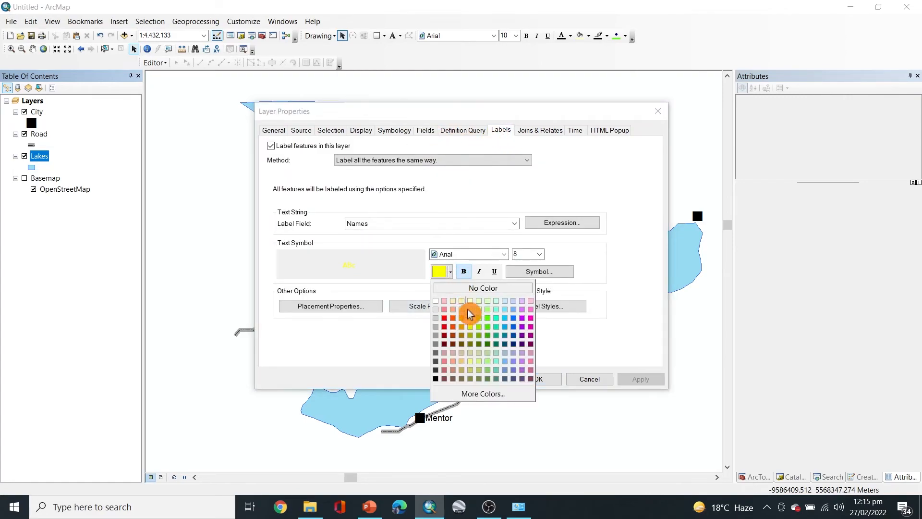
{"action": "left_click", "coordinate": [530, 362]}
{"action": "left_click", "coordinate": [640, 379]}
{"action": "left_click_drag", "start_coordinate": [514, 114], "coordinate": [775, 177]}
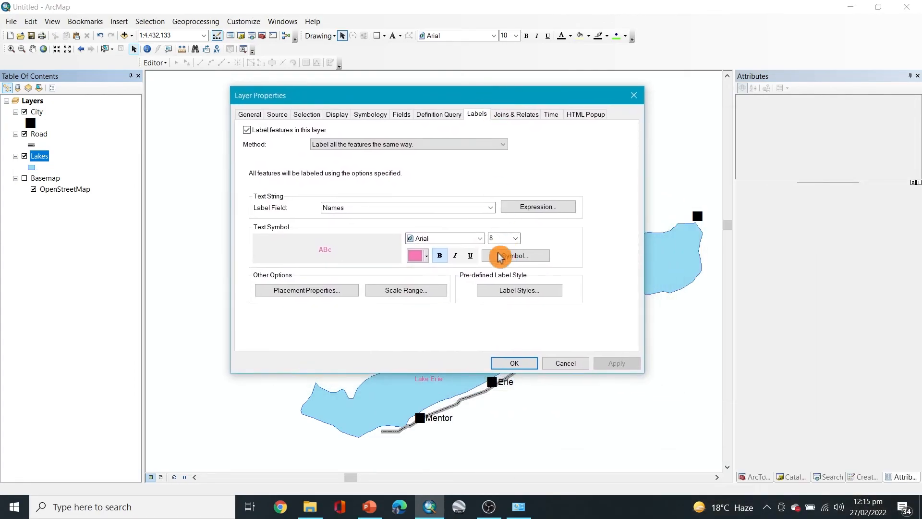
- Make the Lakes labels dark red with a larger font size, apply the change and close the layer properties
{"action": "left_click", "coordinate": [419, 255]}
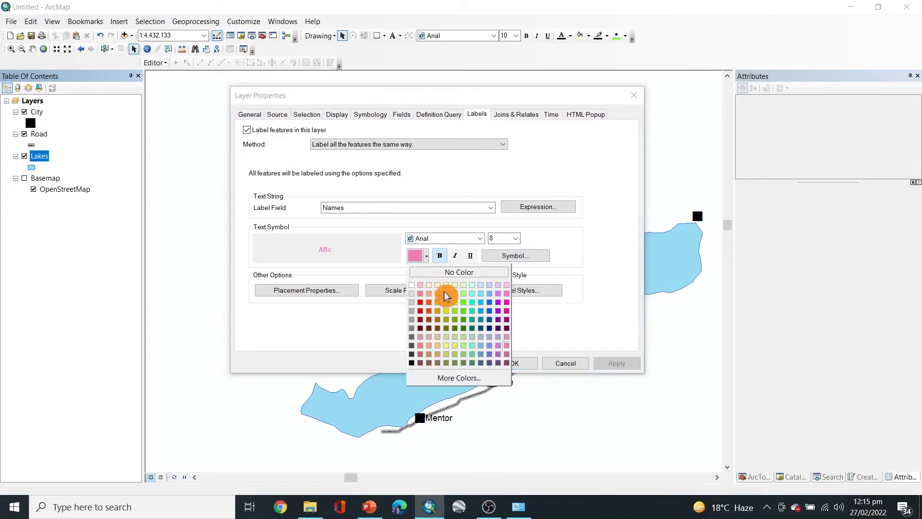
{"action": "left_click", "coordinate": [420, 328]}
{"action": "left_click", "coordinate": [514, 239]}
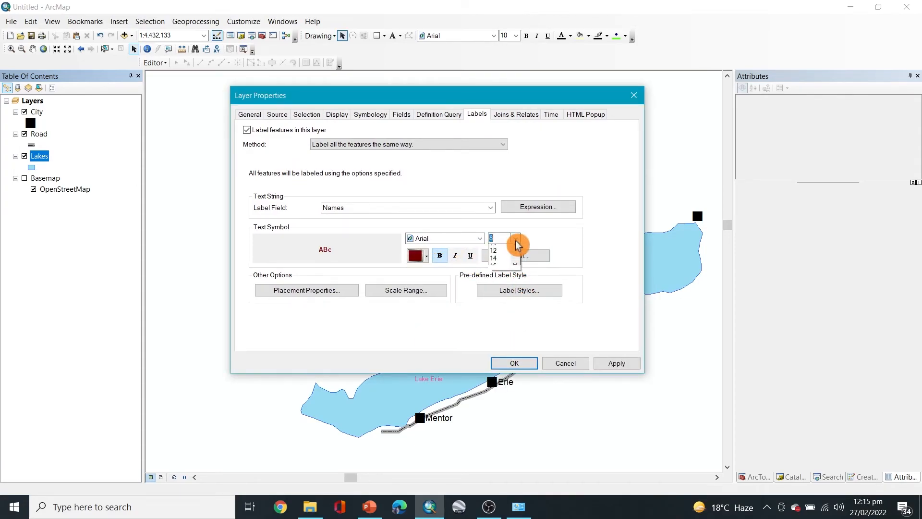
{"action": "left_click", "coordinate": [514, 290]}
{"action": "left_click", "coordinate": [610, 364]}
{"action": "left_click", "coordinate": [523, 364]}
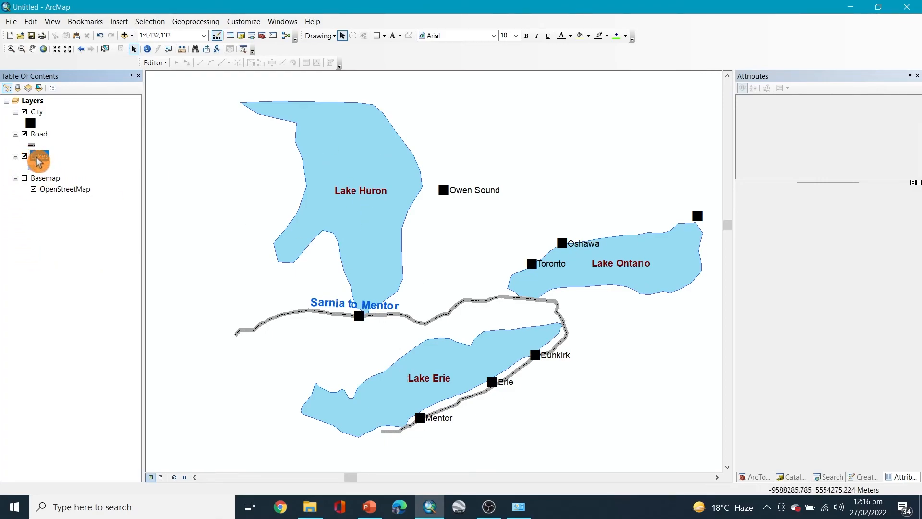
{"action": "left_click", "coordinate": [155, 63]}
{"action": "left_click", "coordinate": [50, 277]}
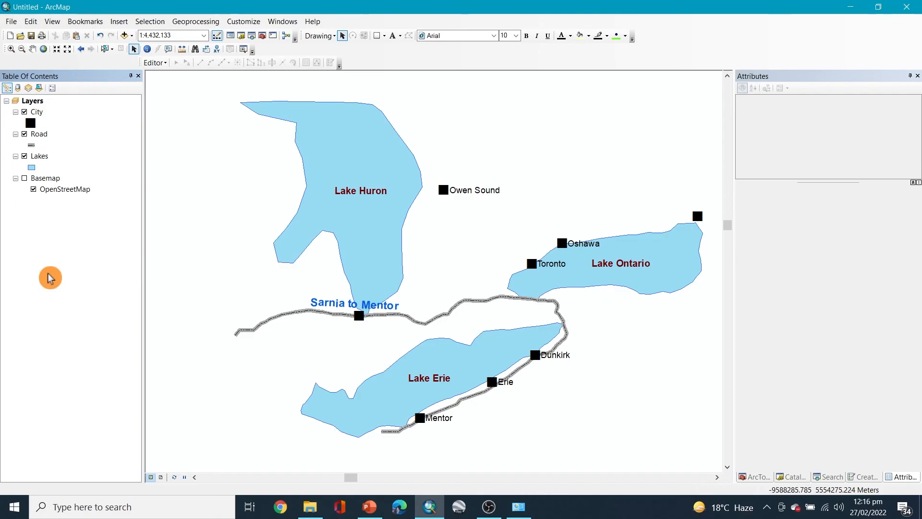
- Set the Lakes symbology to unique value categories based on the Names field and add all values
{"action": "right_click", "coordinate": [39, 159]}
{"action": "left_click", "coordinate": [107, 390]}
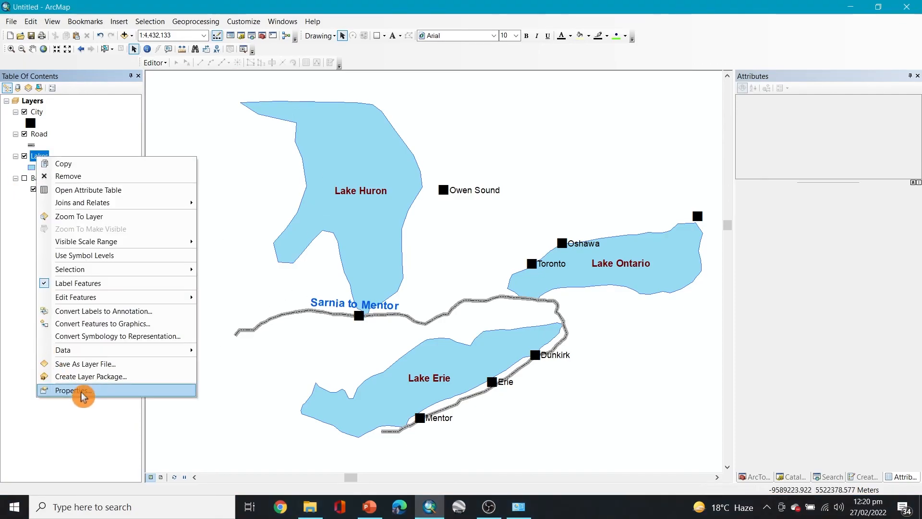
{"action": "left_click", "coordinate": [83, 391]}
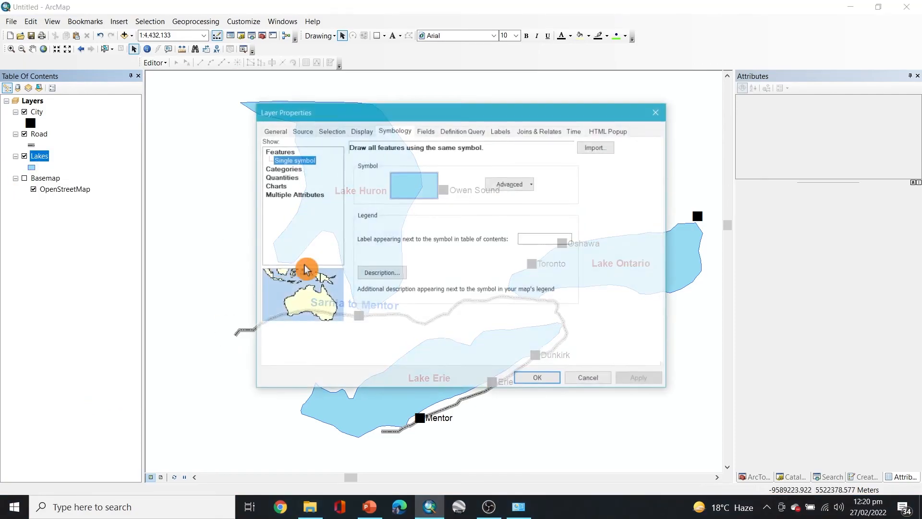
{"action": "left_click", "coordinate": [363, 130]}
{"action": "left_click", "coordinate": [391, 131]}
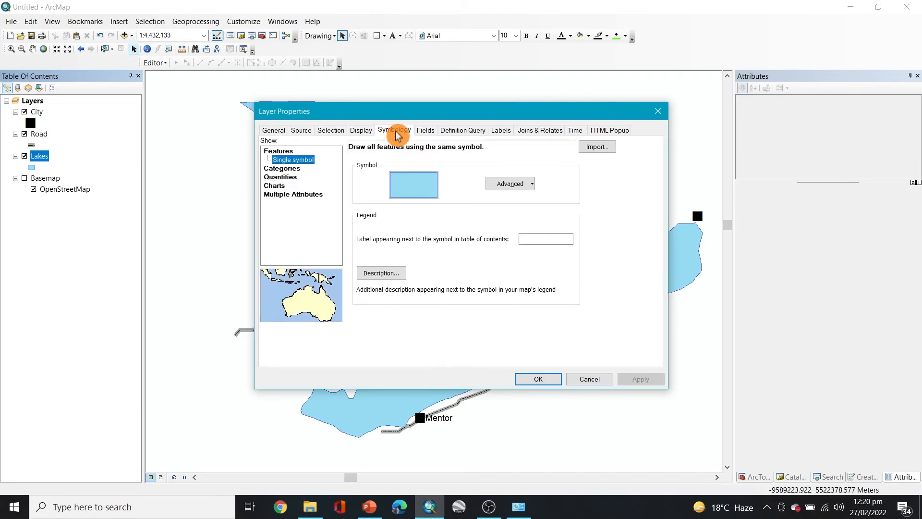
{"action": "left_click", "coordinate": [292, 169]}
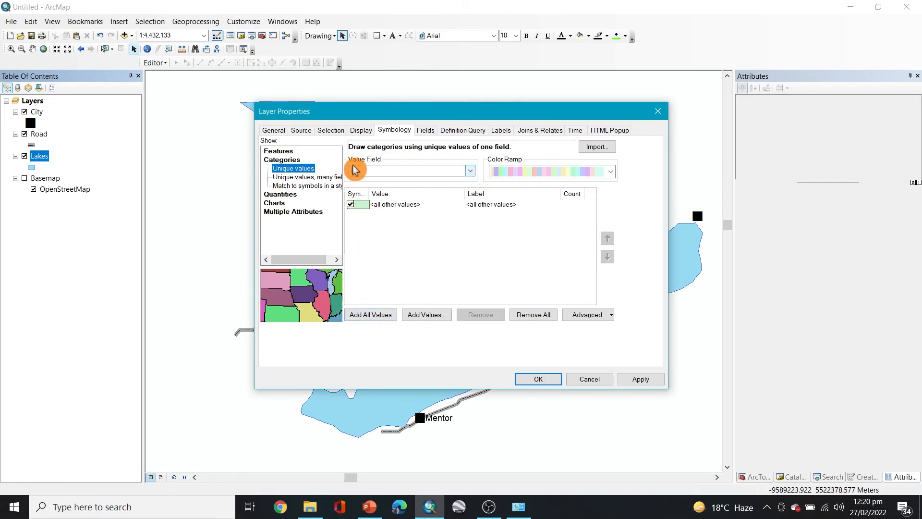
{"action": "left_click", "coordinate": [473, 171]}
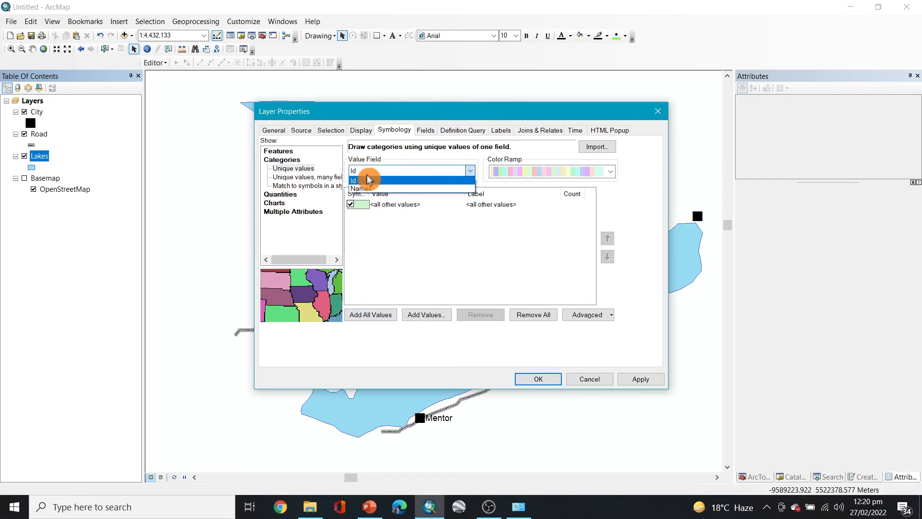
{"action": "left_click", "coordinate": [366, 191]}
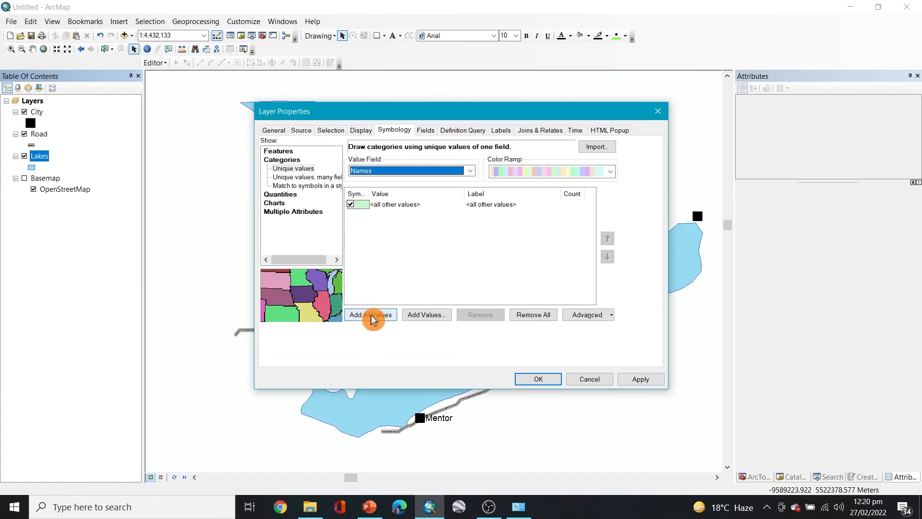
{"action": "left_click", "coordinate": [372, 317]}
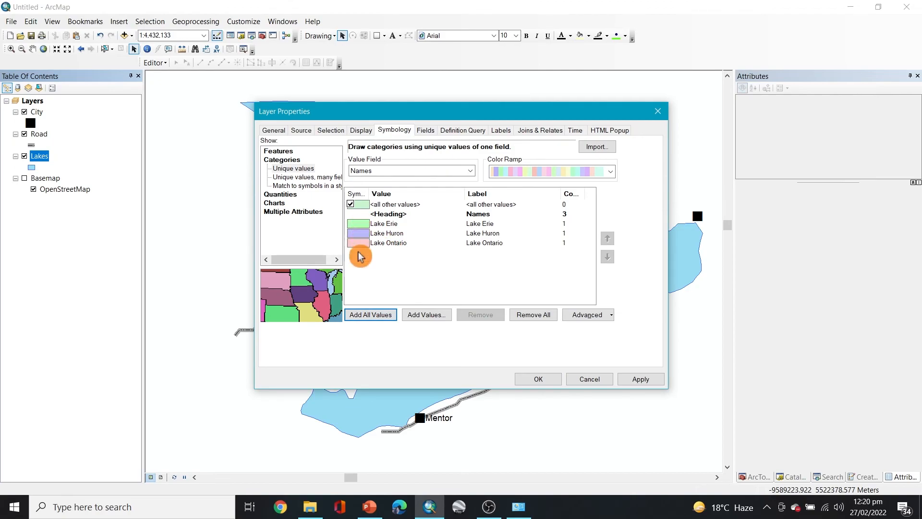
- Apply the unique-value colours to the Lakes layer and close its properties
{"action": "double_click", "coordinate": [364, 228]}
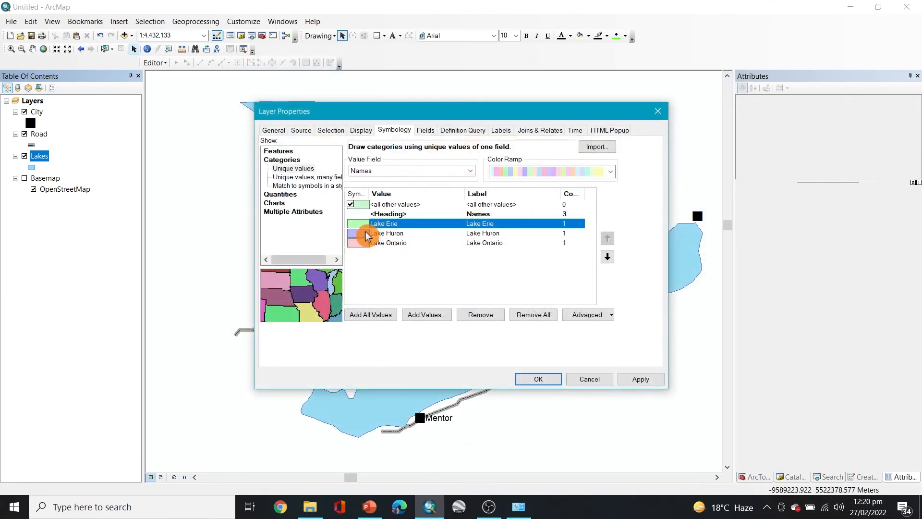
{"action": "left_click", "coordinate": [372, 233]}
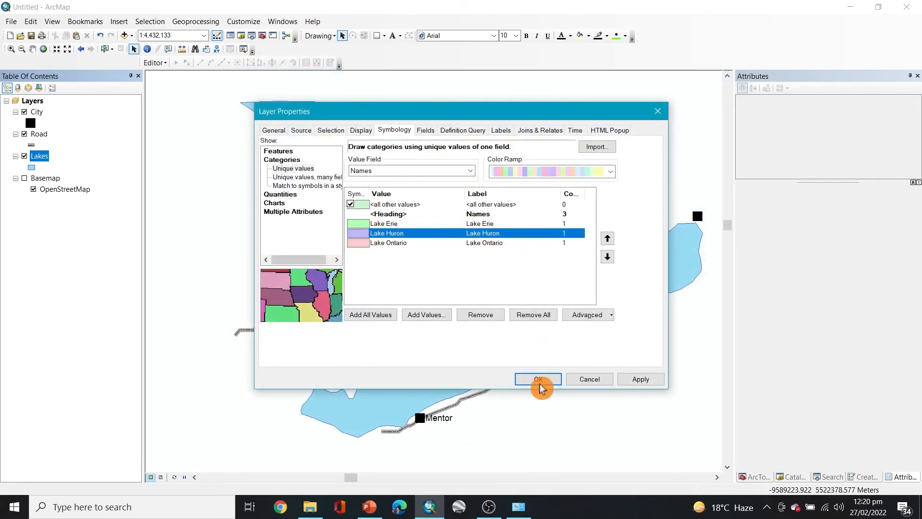
{"action": "left_click", "coordinate": [643, 380]}
{"action": "left_click", "coordinate": [538, 380]}
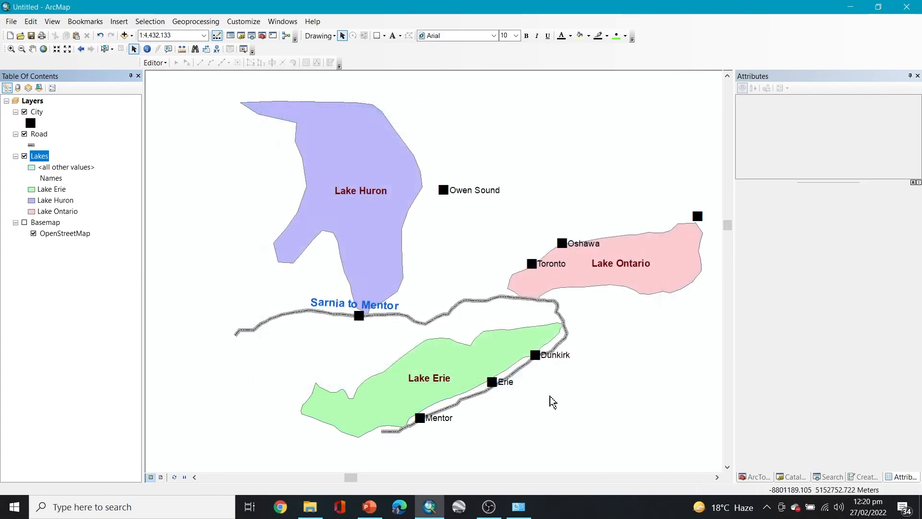